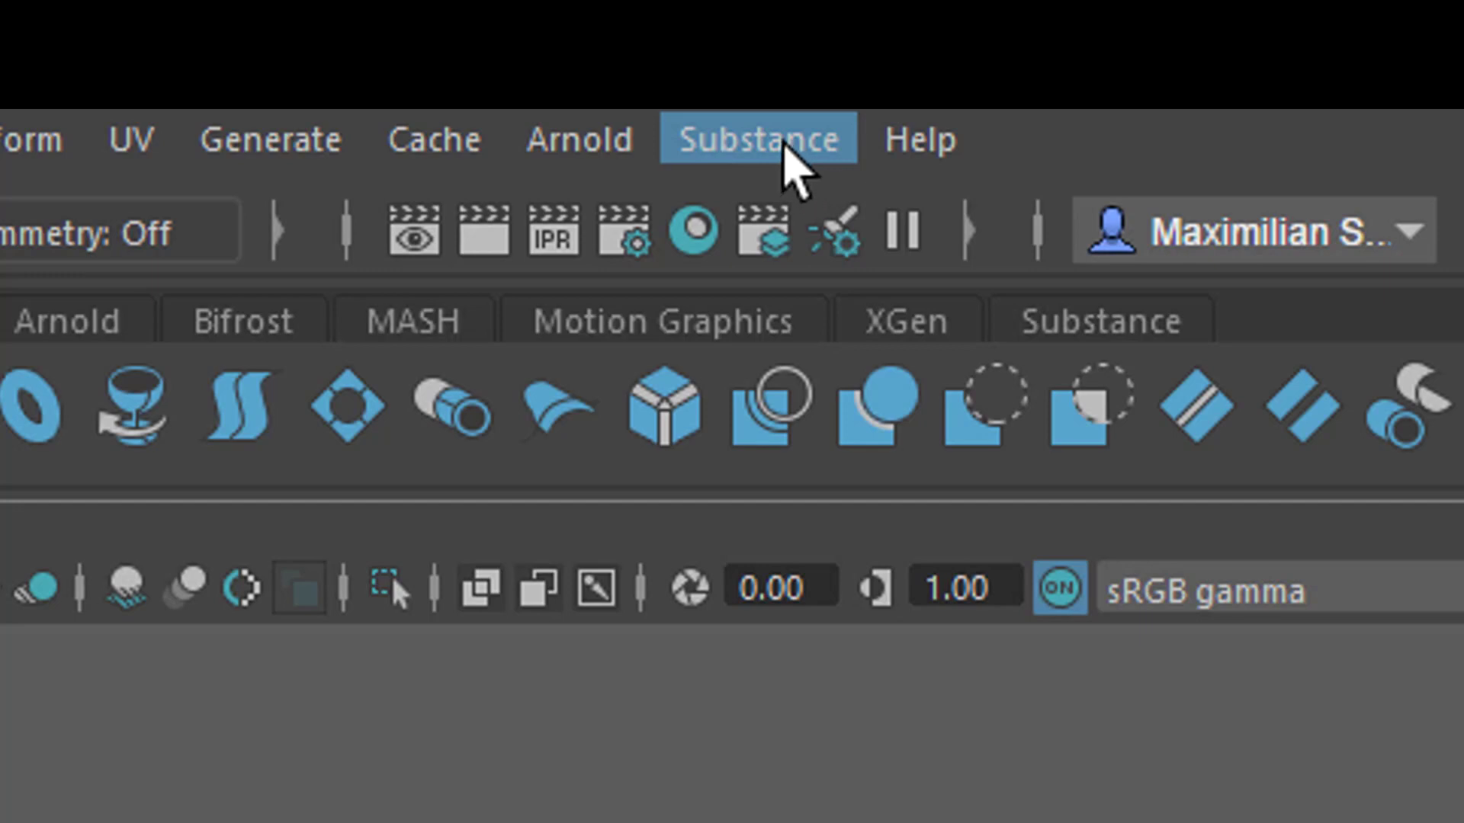
Create a polygon plane at the centre of the grid.
left_click(785, 145)
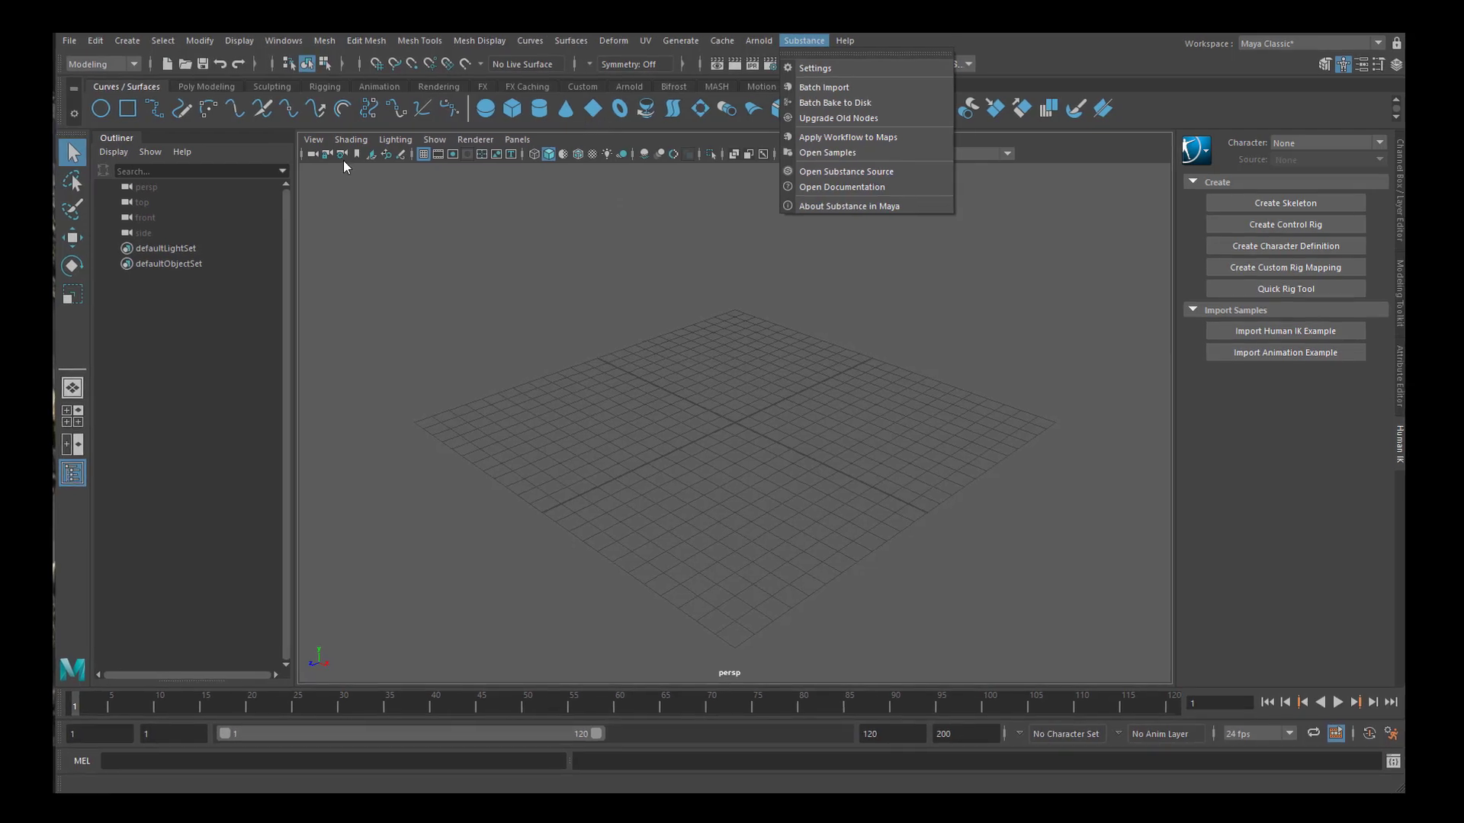
left_click(186, 88)
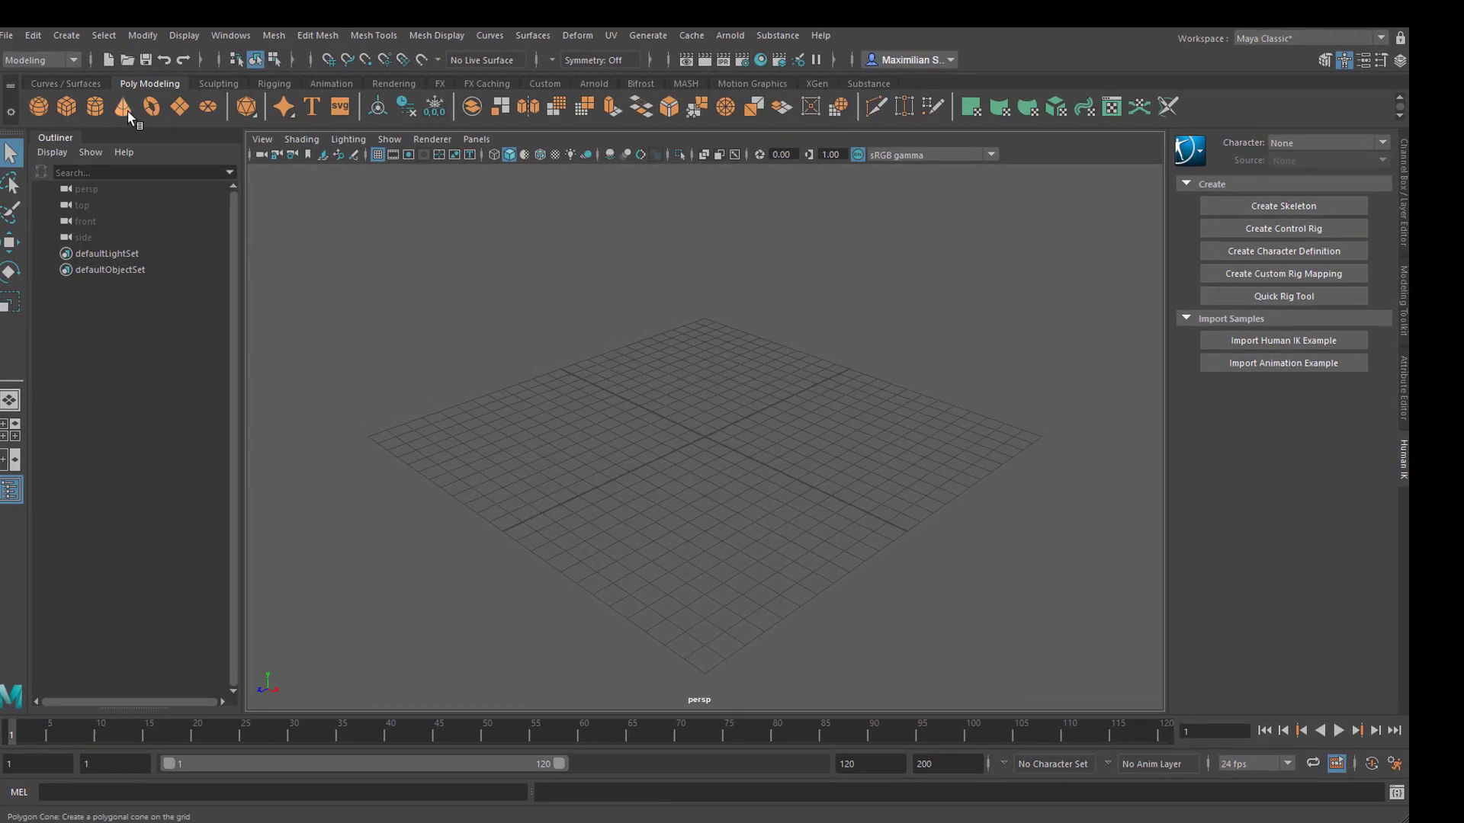
left_click(129, 105)
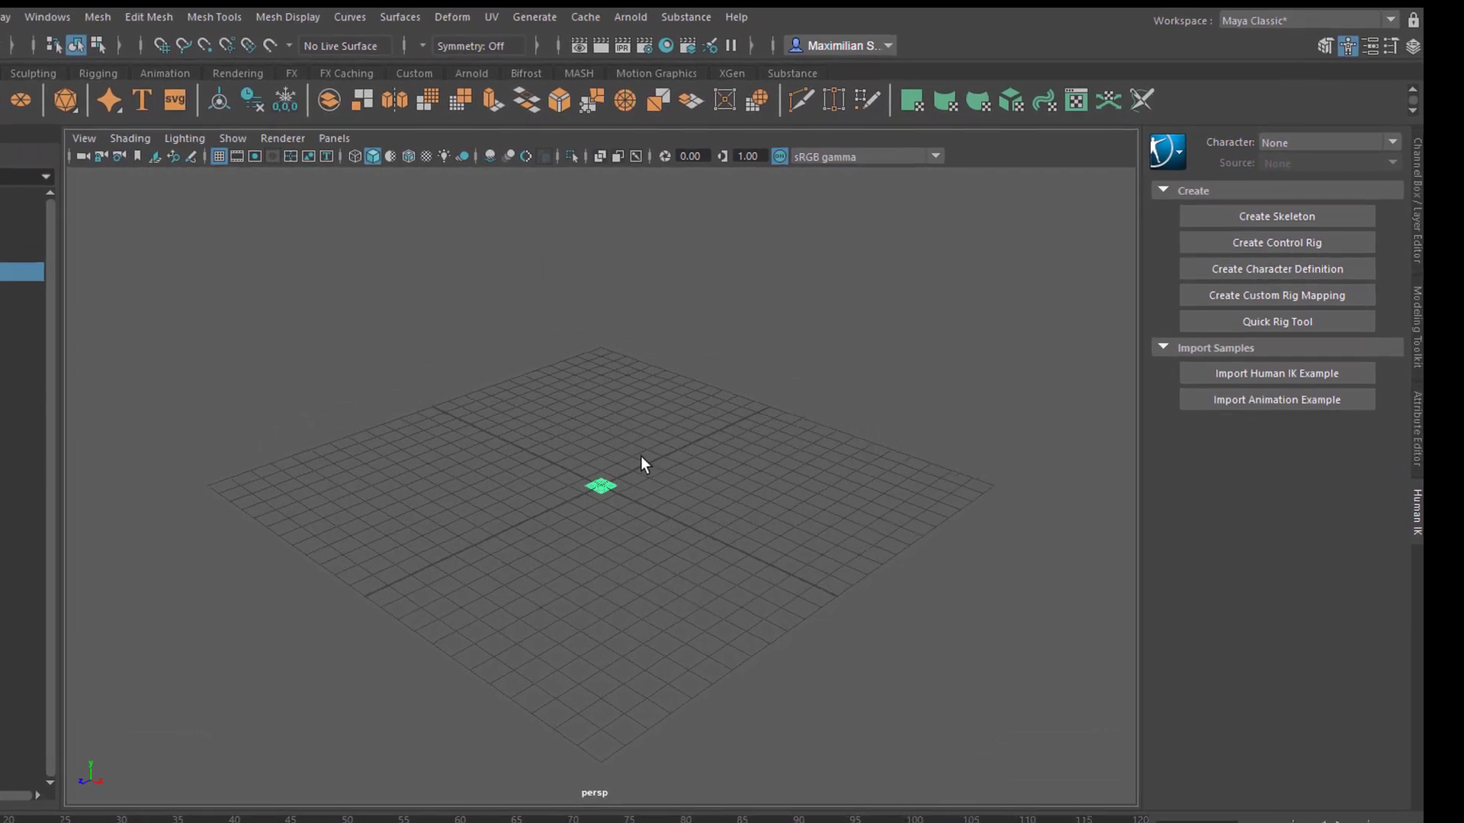
key("f")
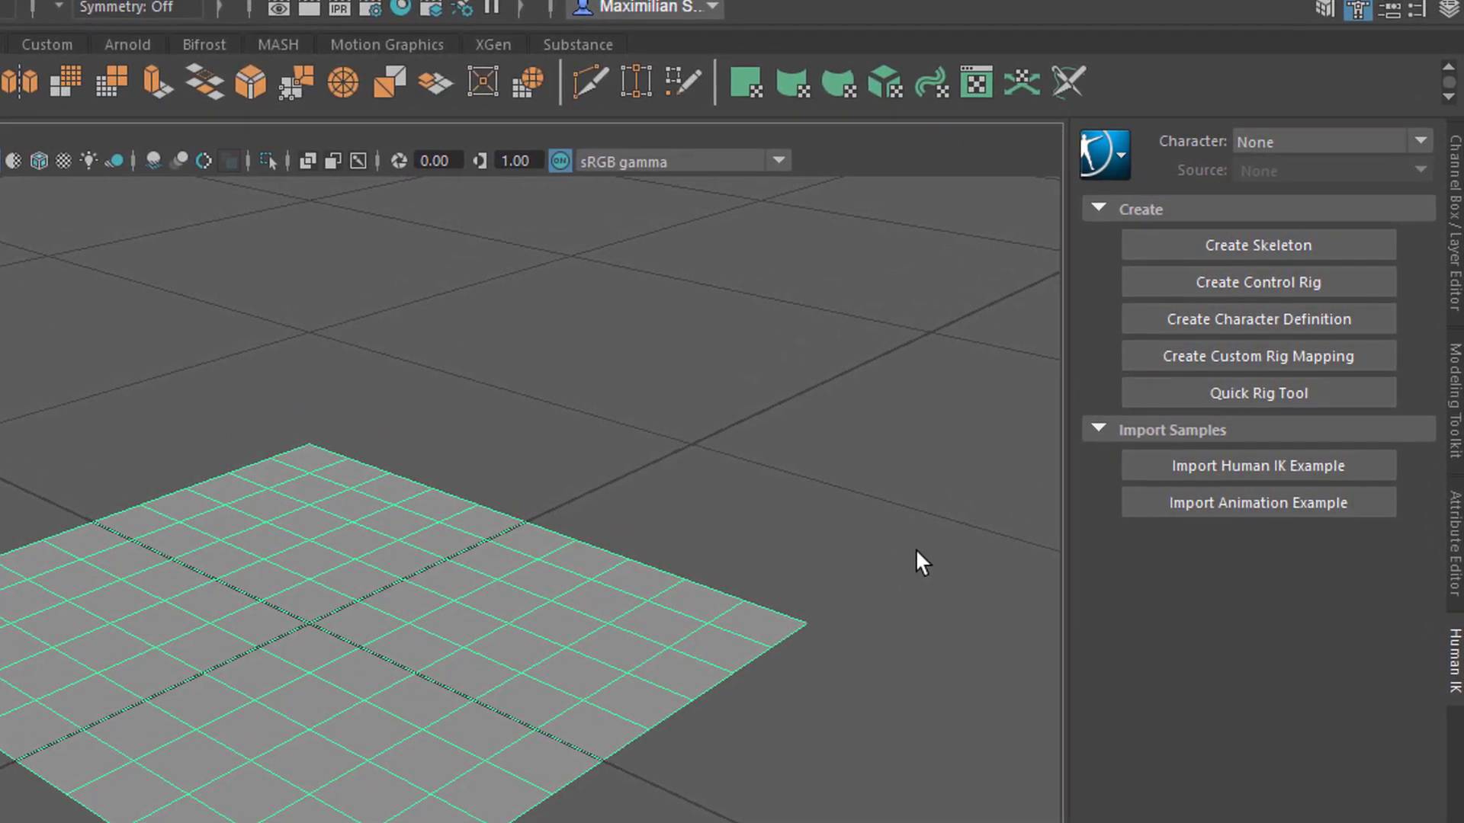
Set the plane's width and height subdivisions to 50 in its polyPlane1 attributes.
key("ctrl+a")
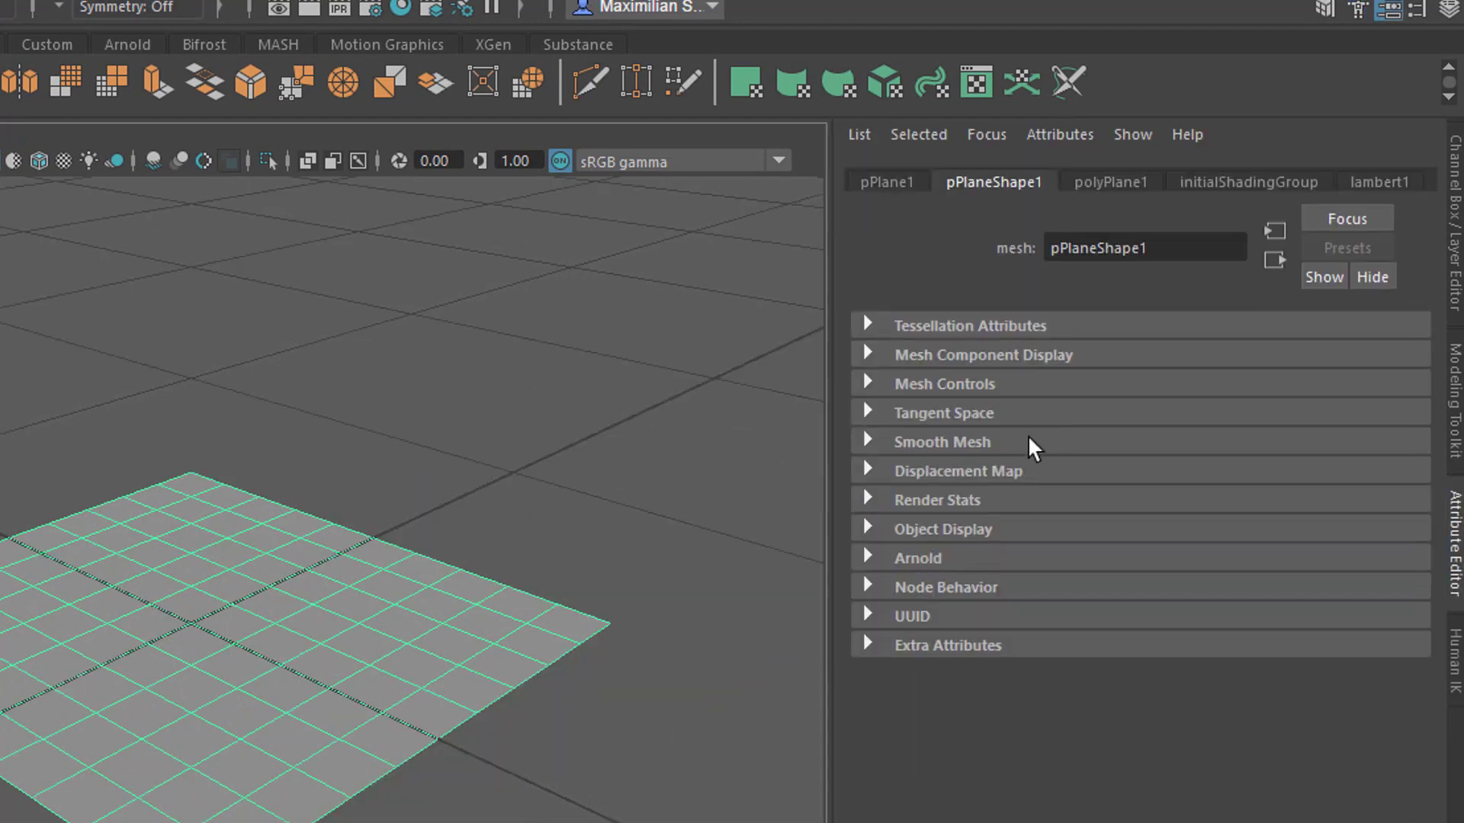
left_click(1122, 183)
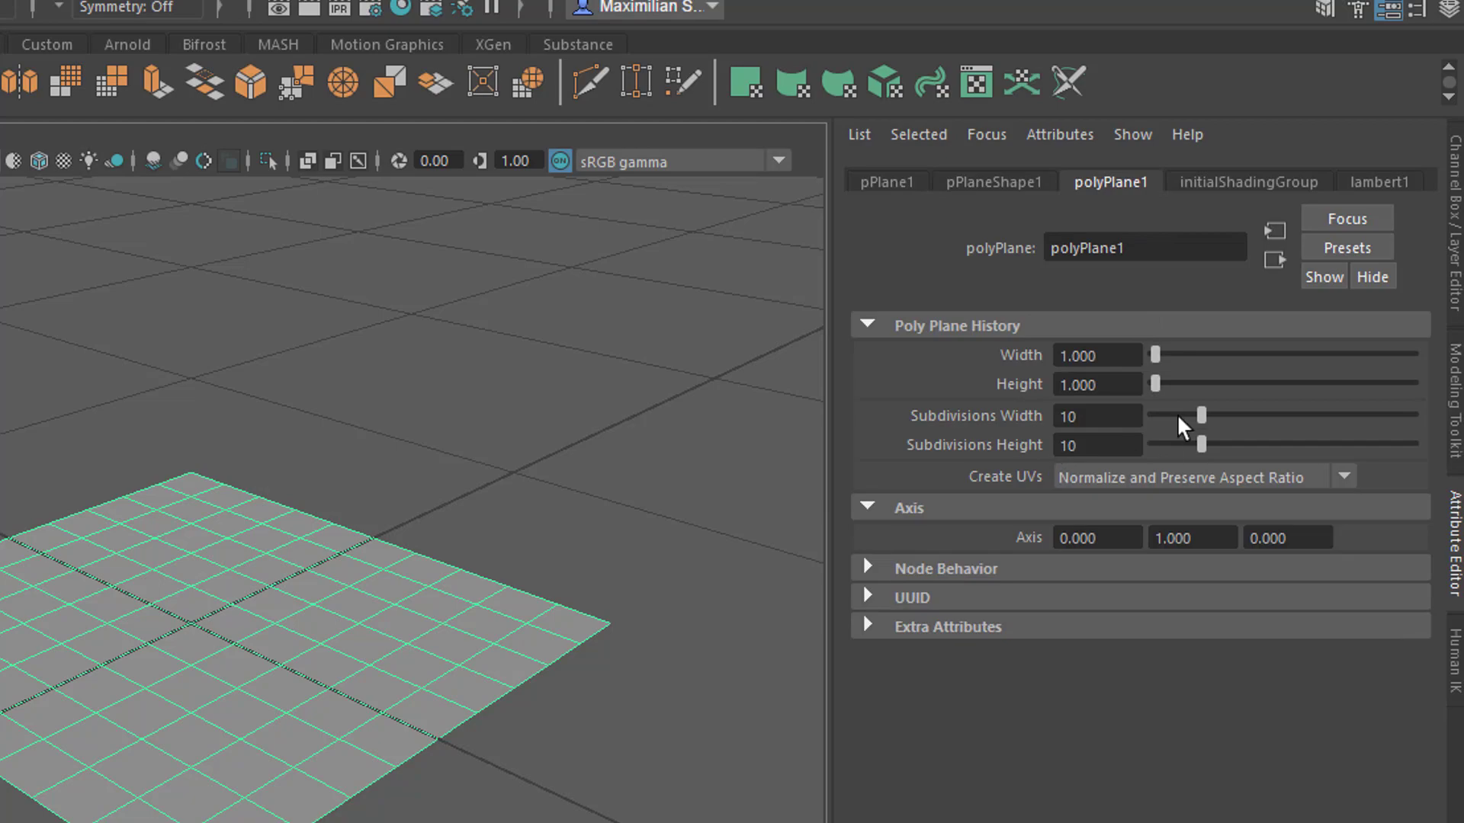
left_click_drag(1258, 415, 1415, 415)
left_click_drag(1201, 445, 1415, 443)
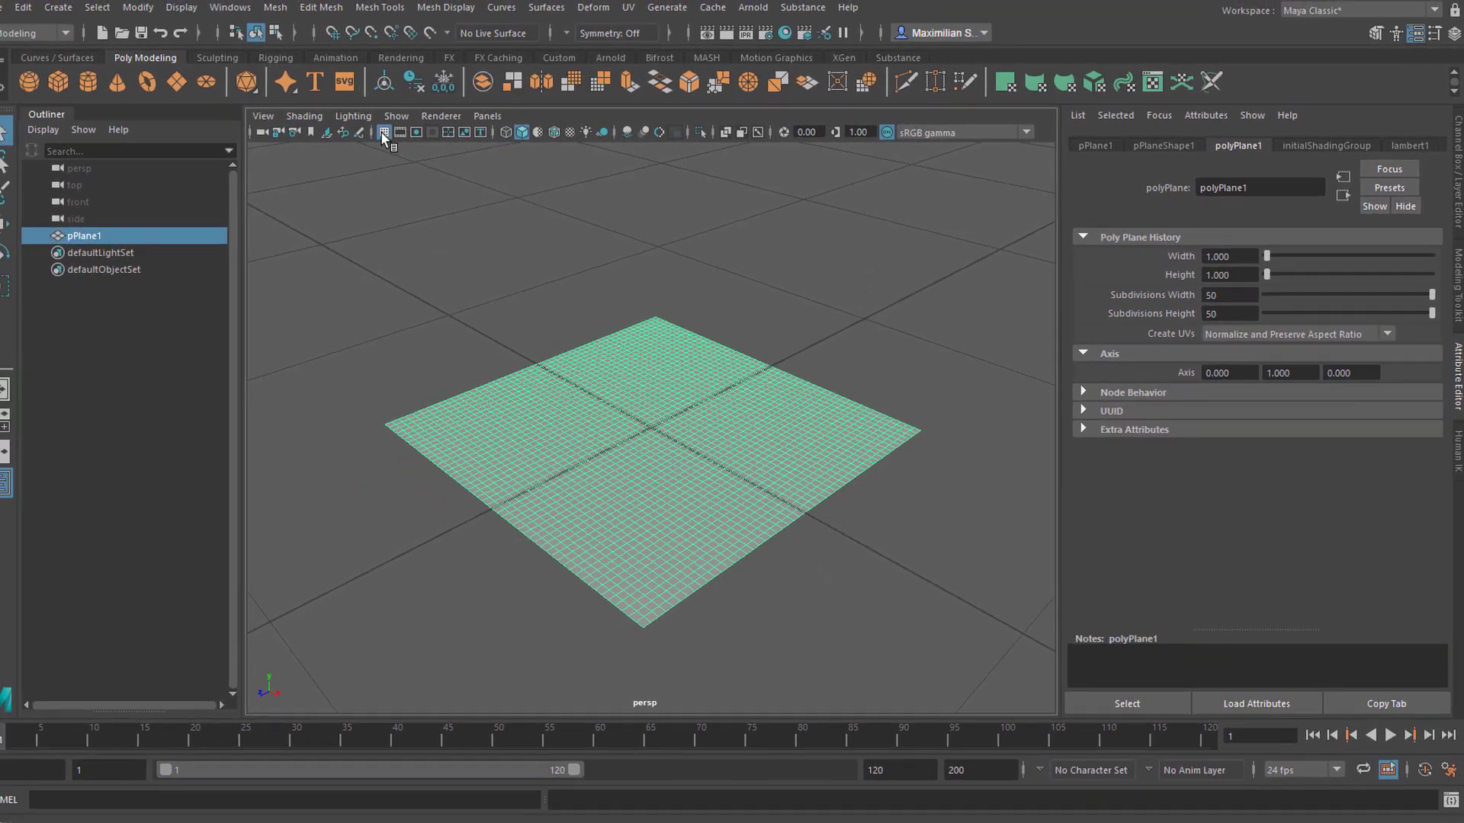
Hide the viewport grid and switch the viewport background to the blue gradient.
left_click(382, 134)
left_click_drag(695, 427, 697, 424, "alt")
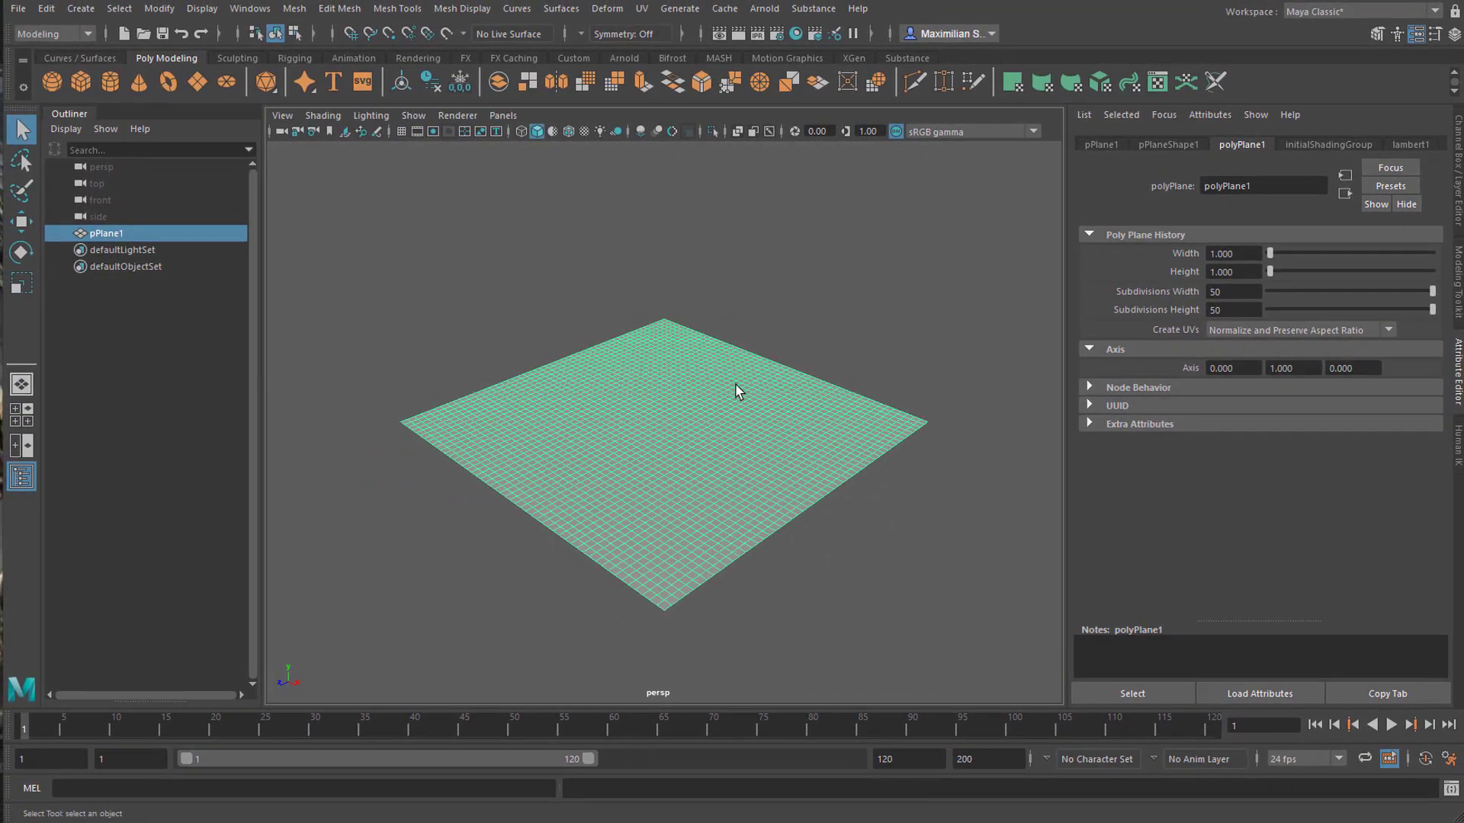
key("alt+b")
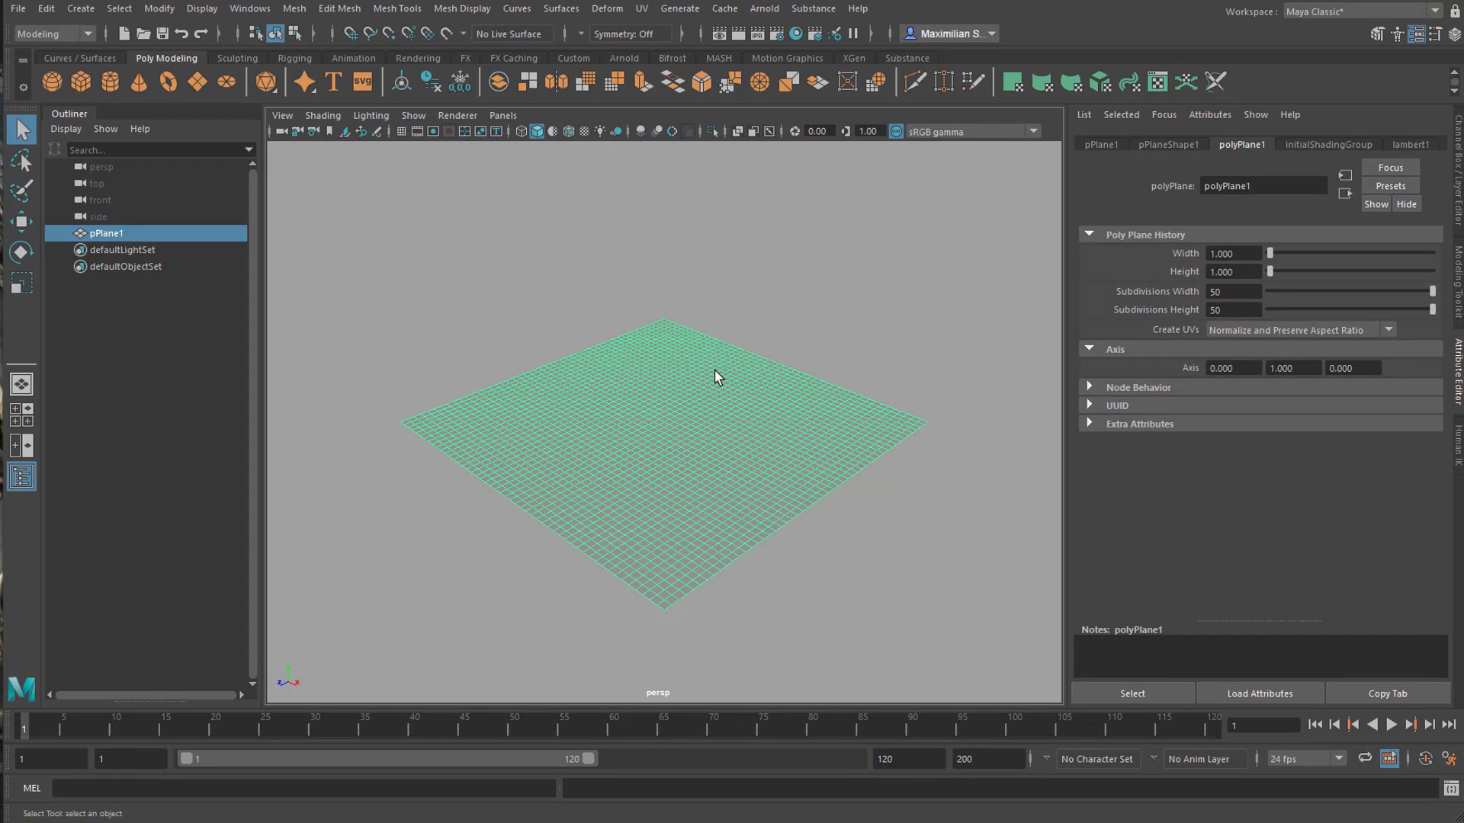
key("alt+b")
left_click_drag(777, 456, 757, 425, "alt")
scroll(884, 358, "up", 5)
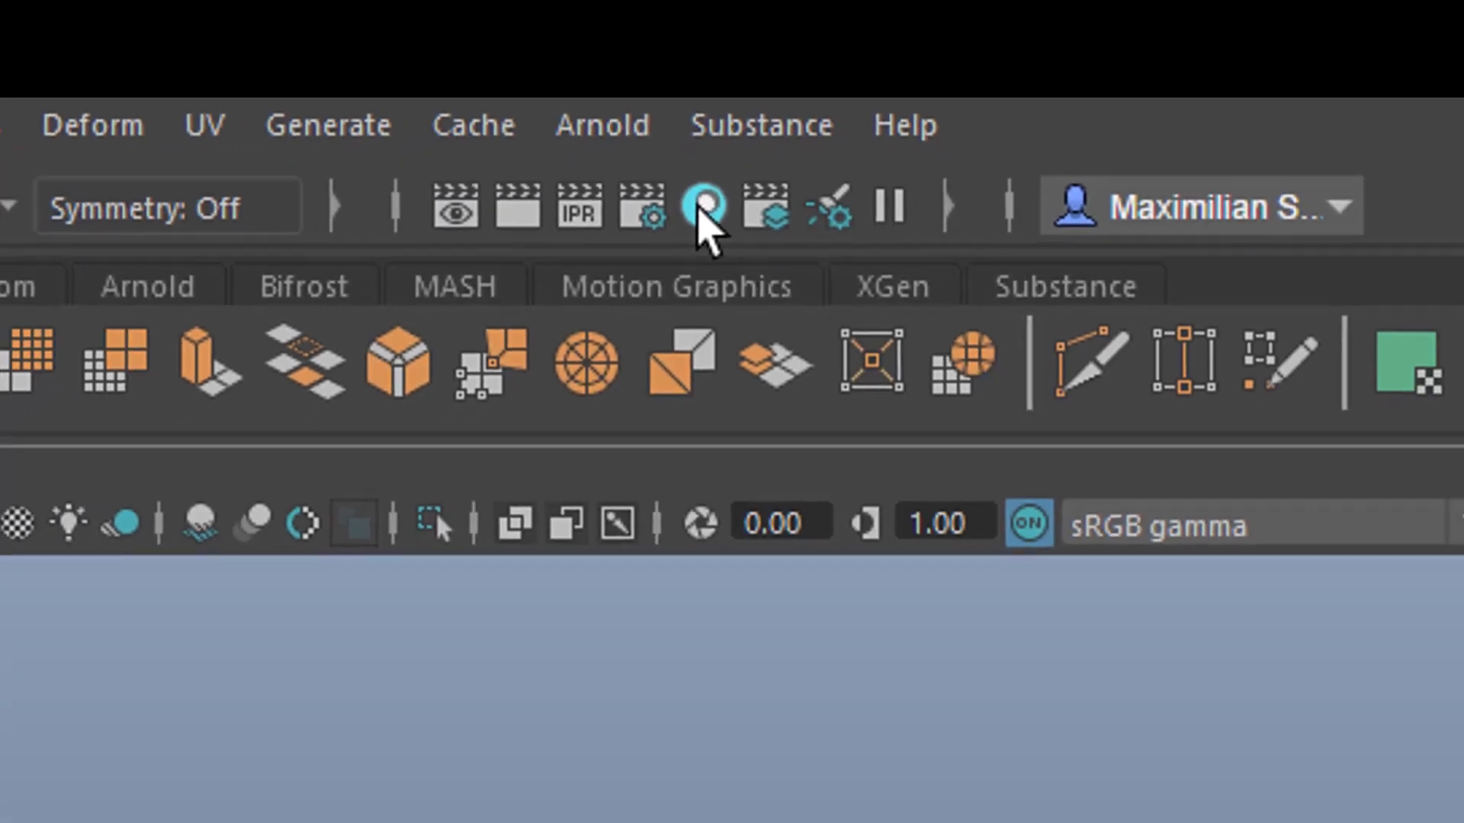
Open the Hypershade window and minimise it to return to the viewport.
left_click(706, 191)
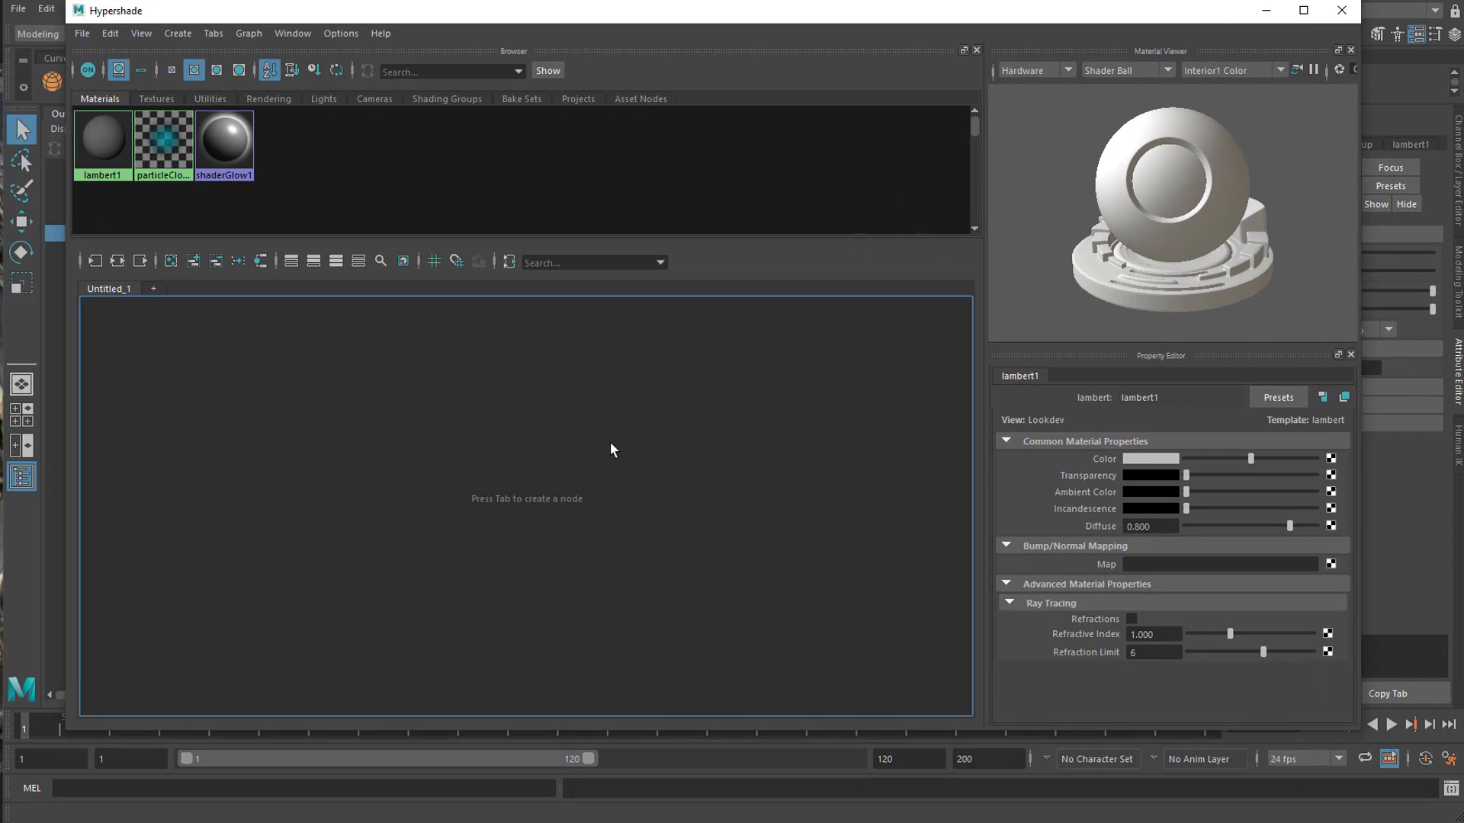
left_click(1266, 16)
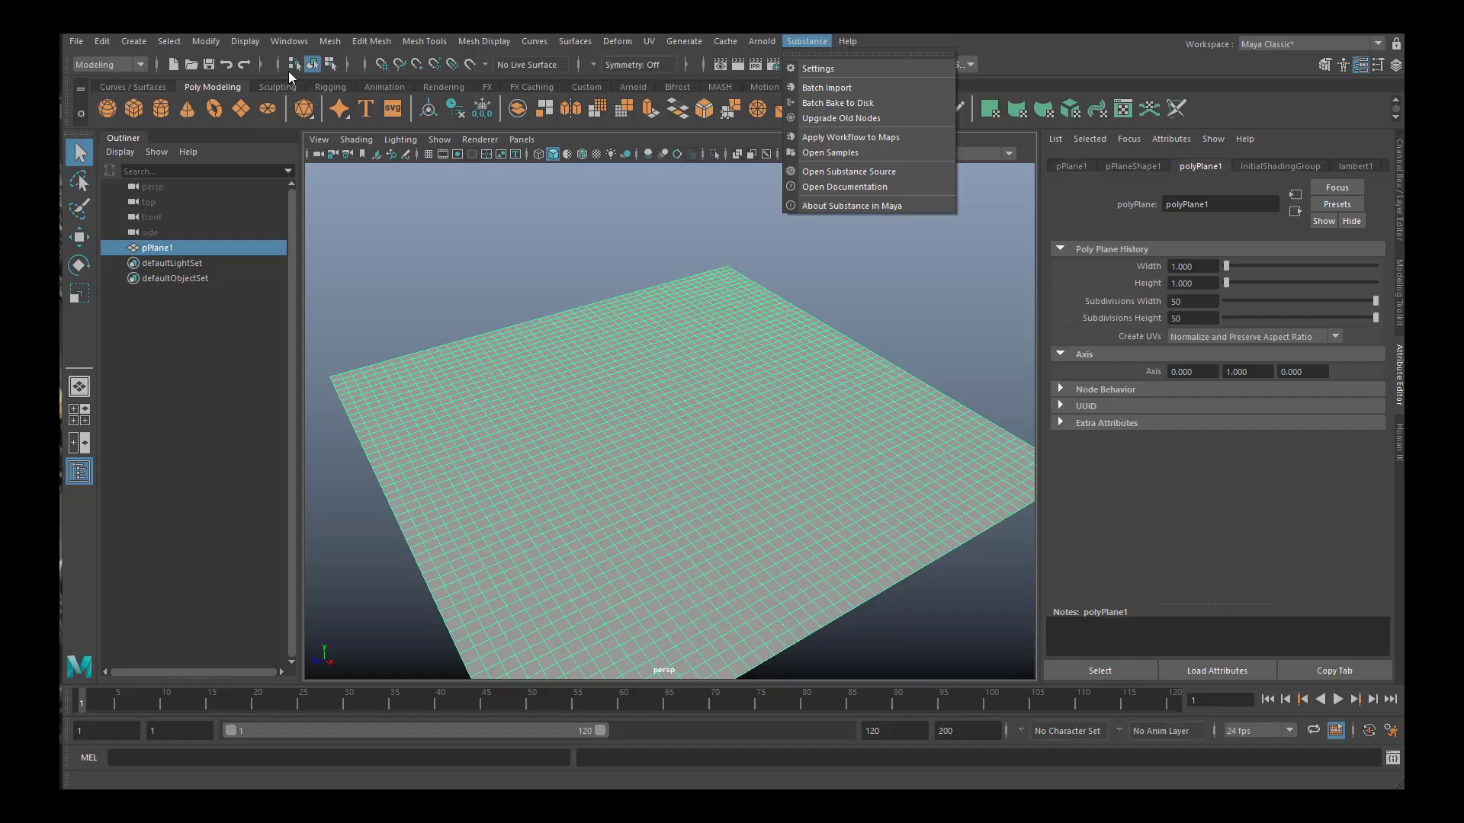
Open the Substance sample library in the Content Browser and shift its window aside.
mouse_move(289, 41)
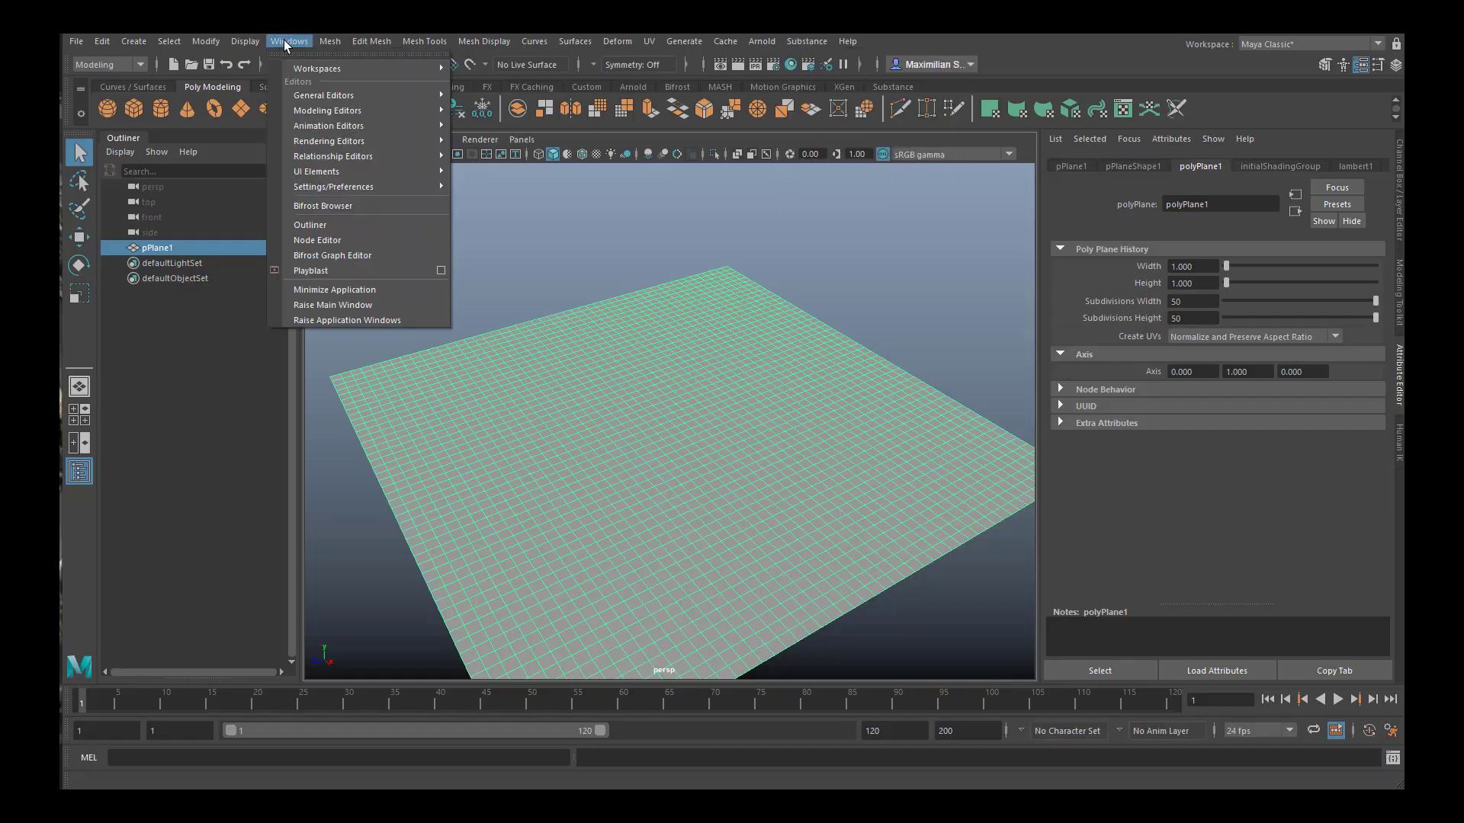
mouse_move(358, 187)
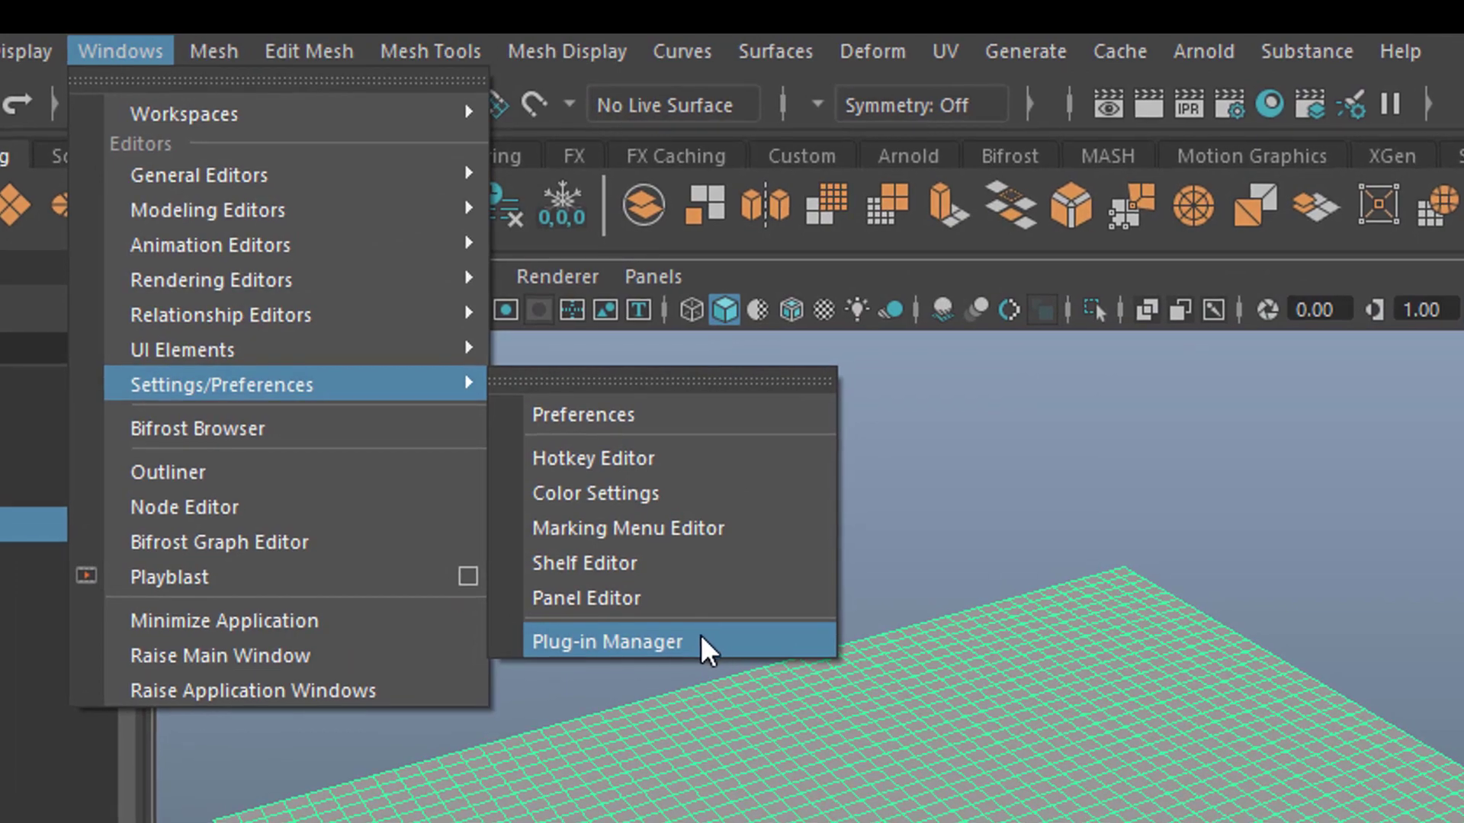
left_click(1308, 51)
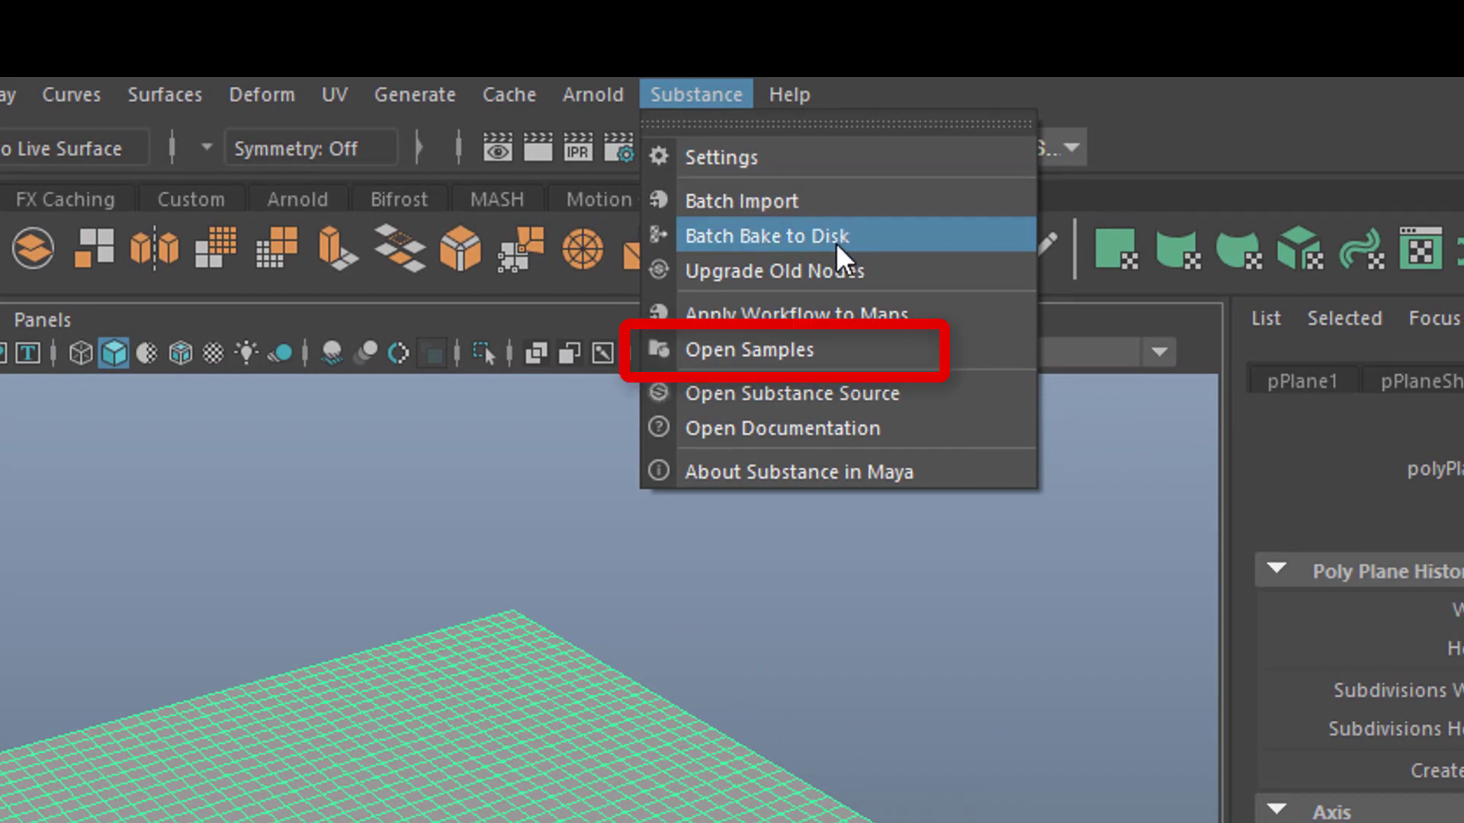
left_click(836, 351)
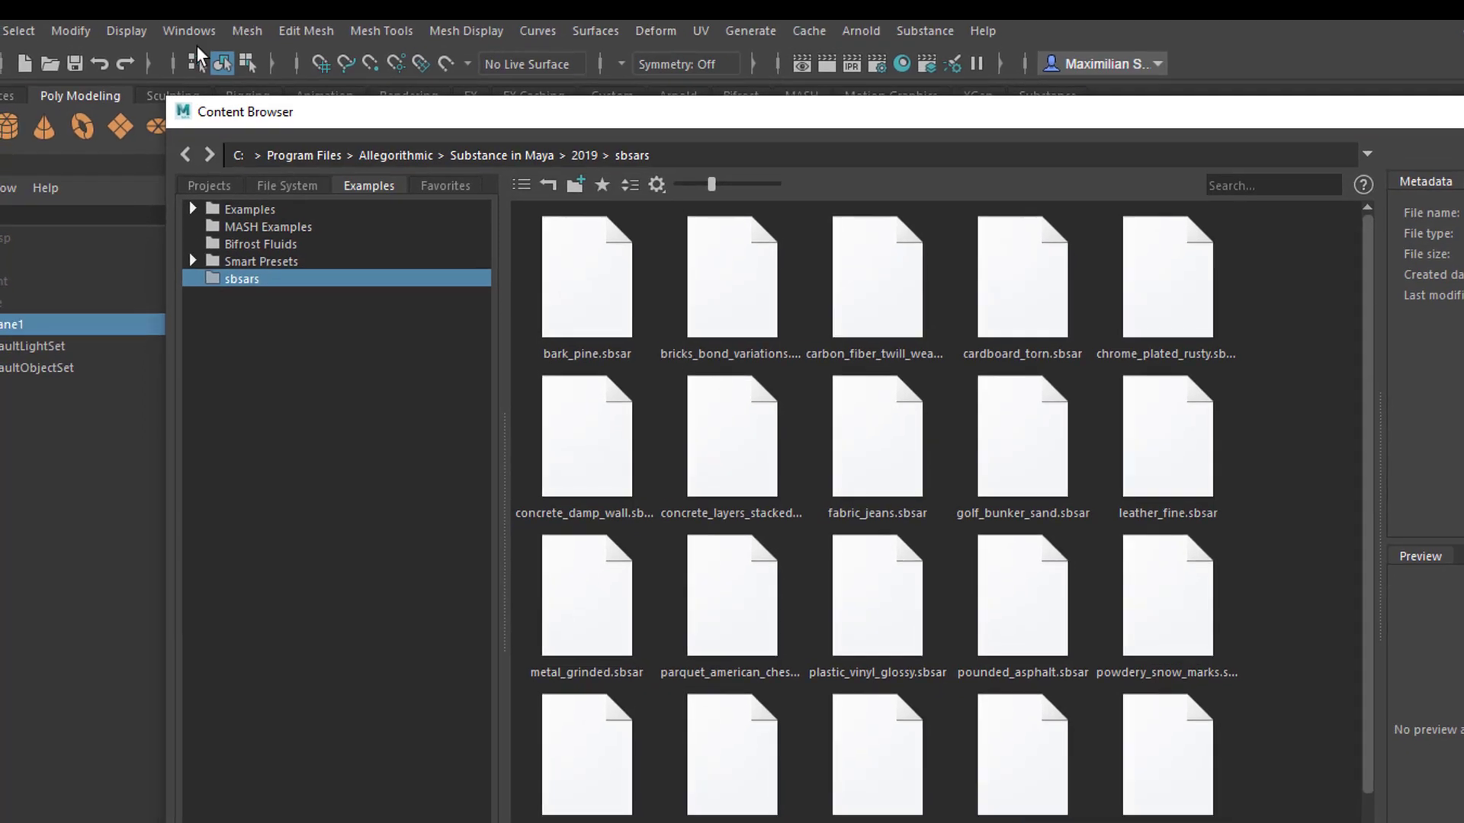
left_click(191, 44)
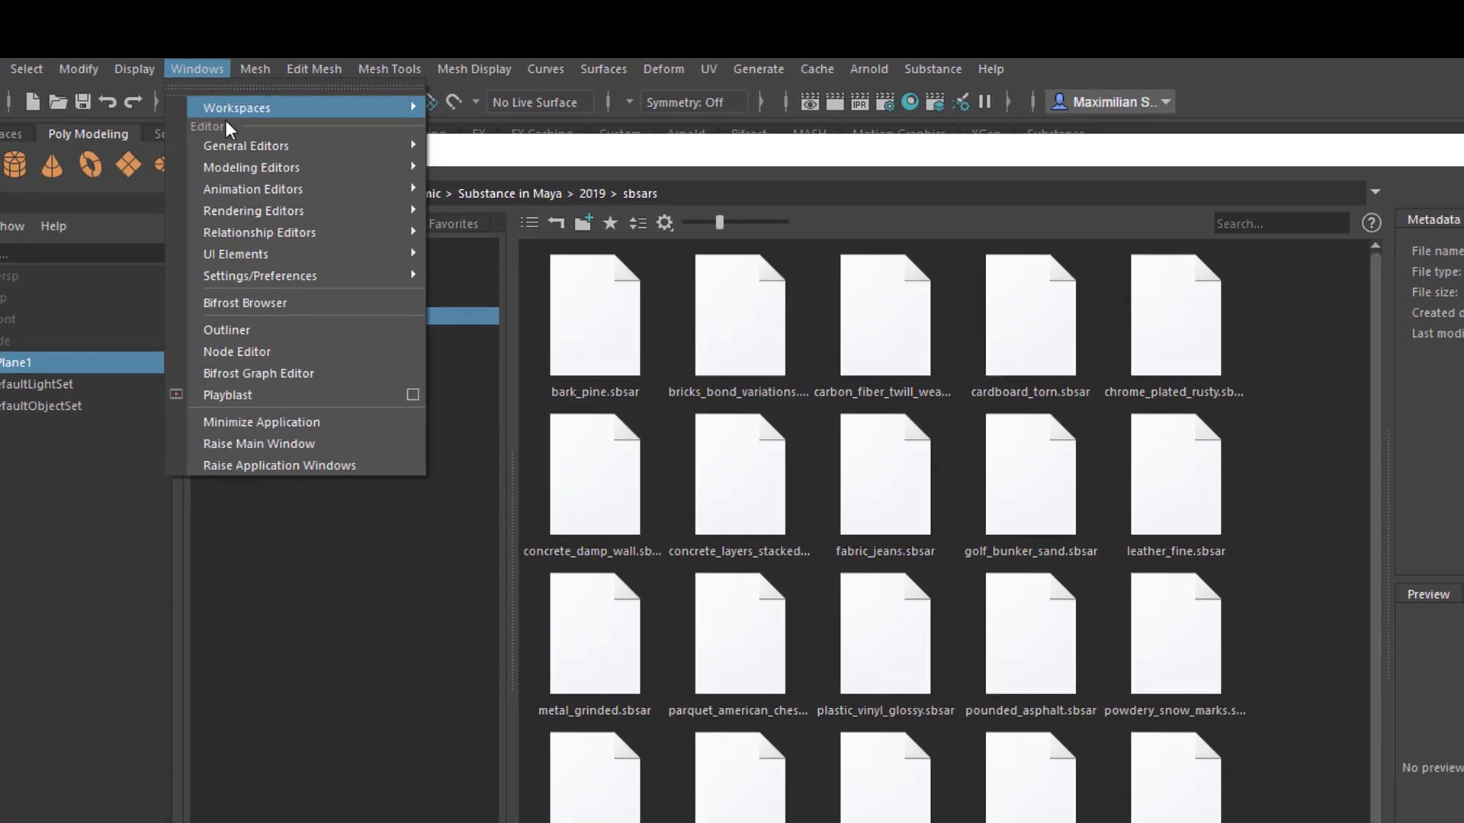
mouse_move(257, 135)
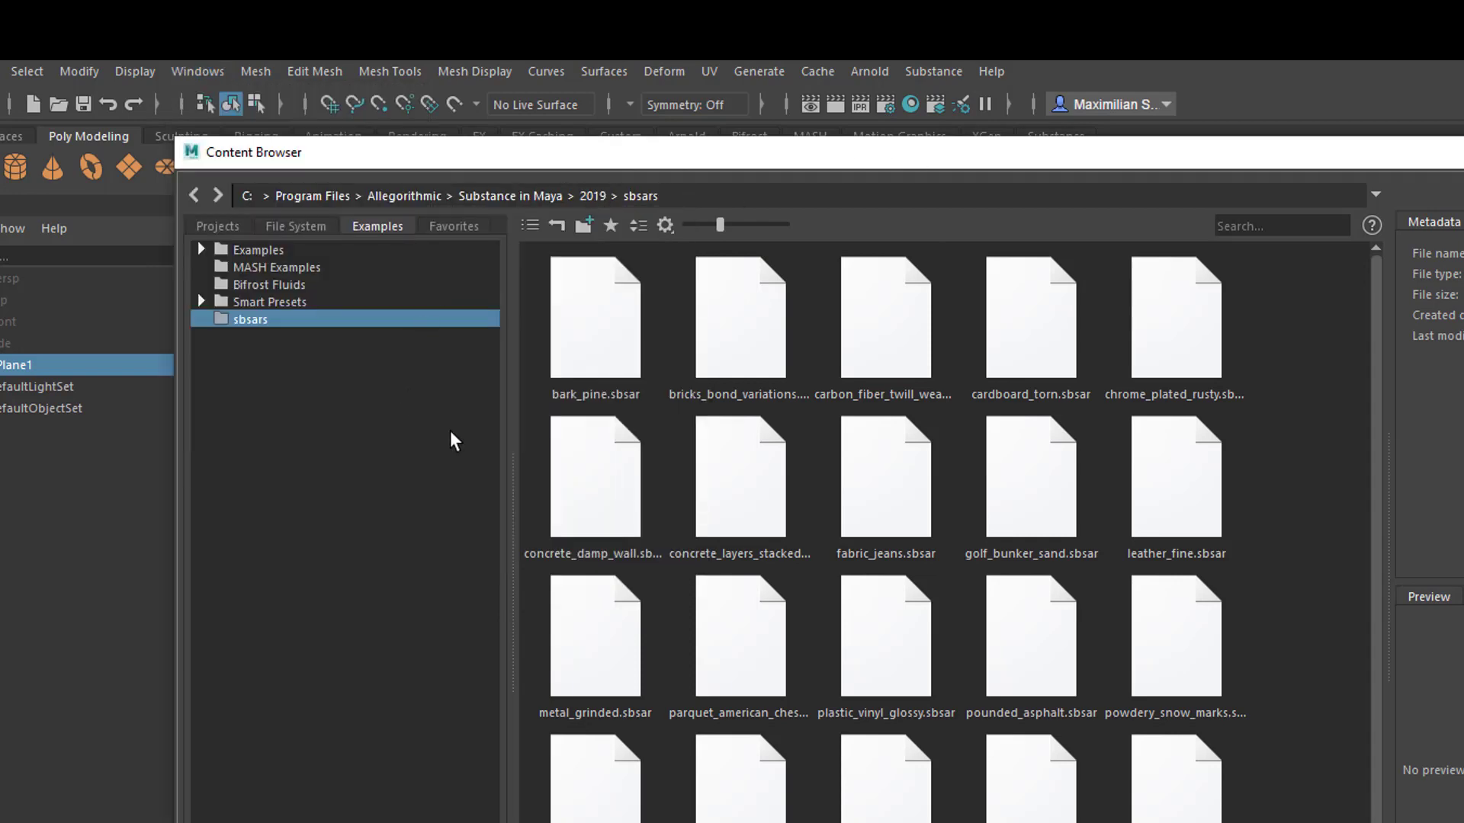
left_click_drag(1012, 160, 1460, 136)
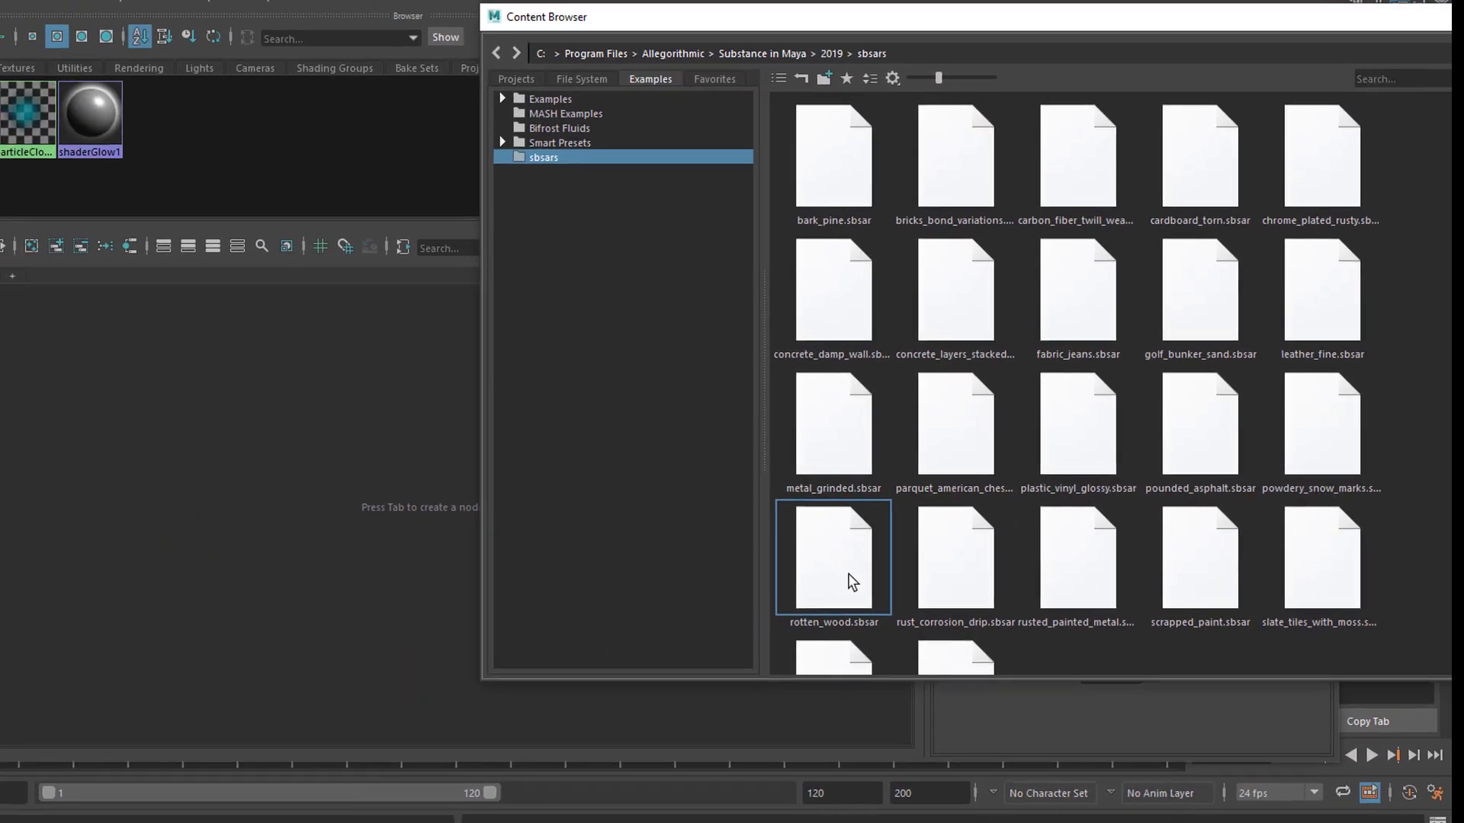
Bring rotten_wood.sbsar into the Hypershade graph and separate its texture placement node from the substance node.
left_click_drag(608, 633, 335, 505)
left_click_drag(694, 478, 397, 481)
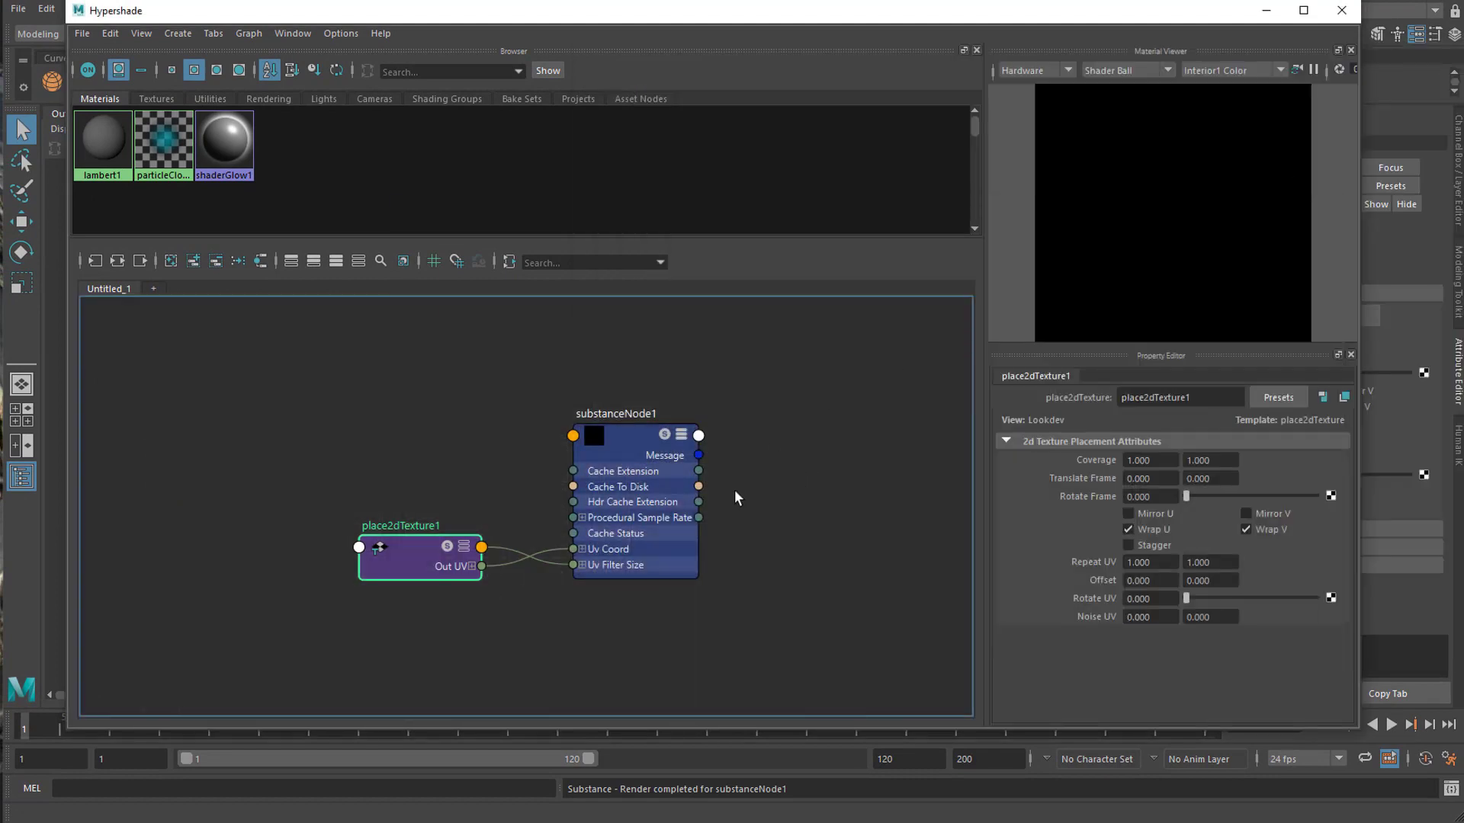
Inspect the substance node's settings in the Property Editor and in the Attribute Editor behind the Hypershade window.
left_click(623, 433)
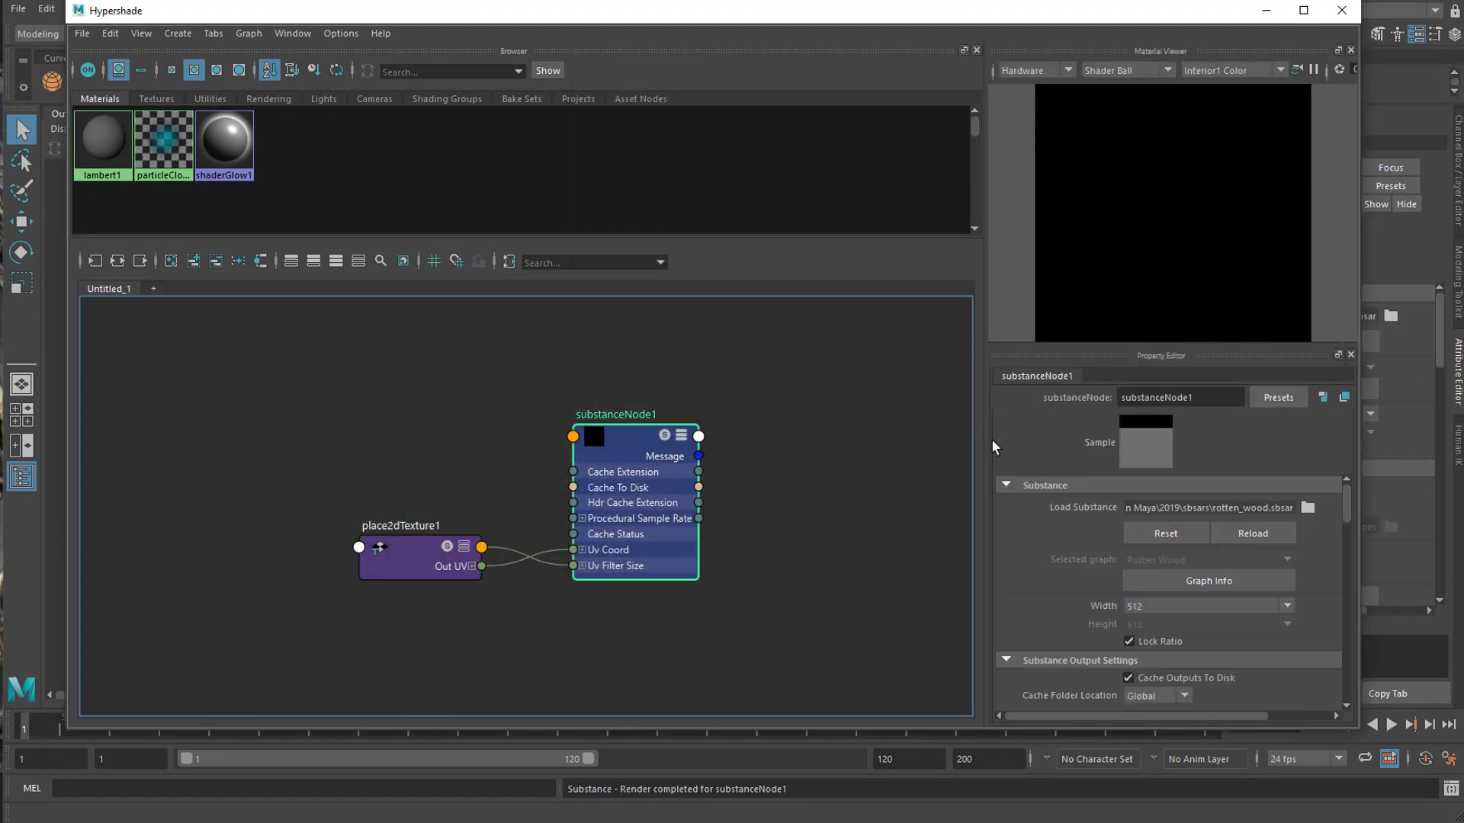
scroll(1344, 498, "down", 2)
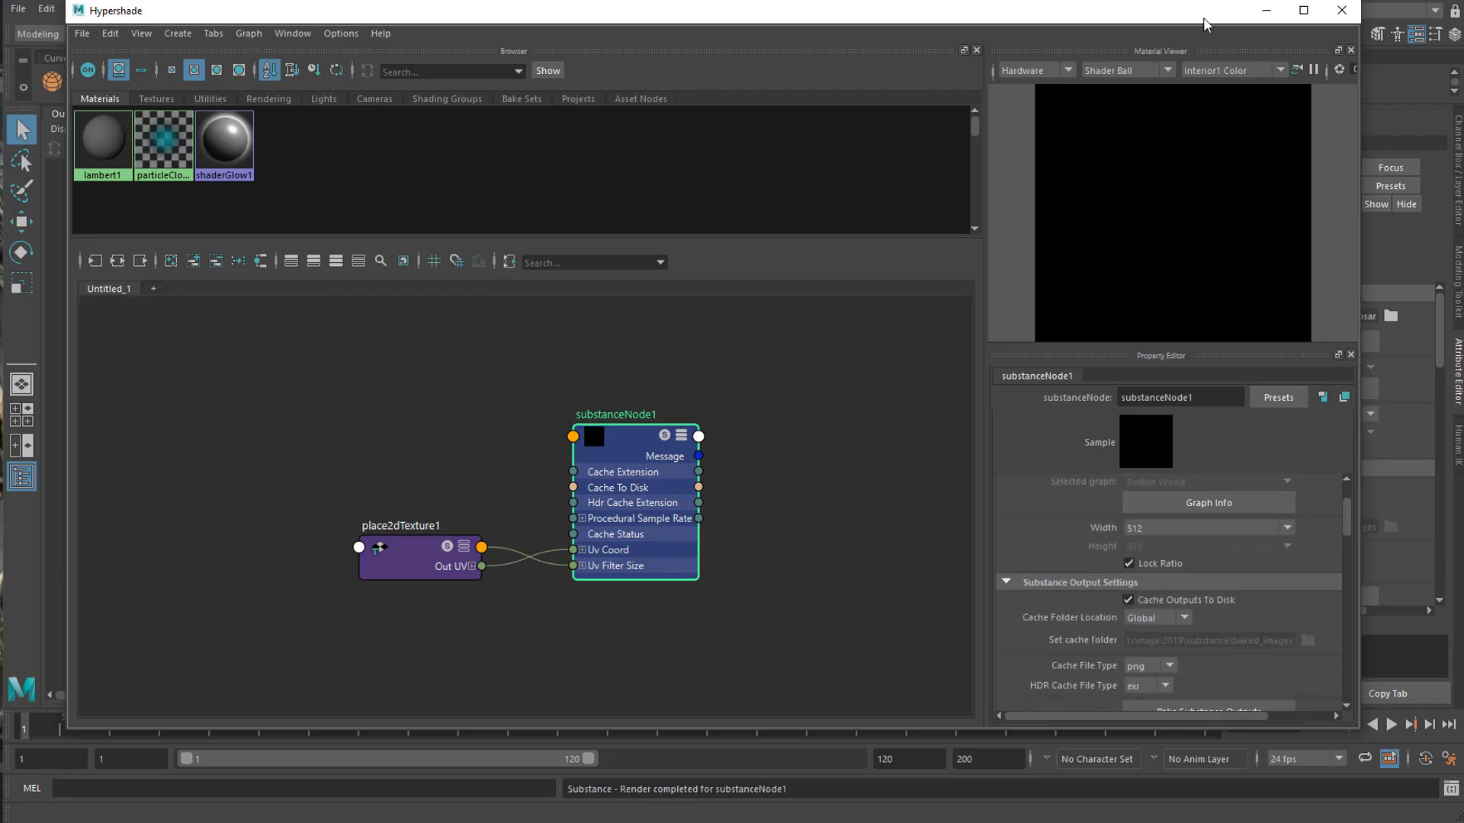
left_click_drag(1203, 20, 773, 145)
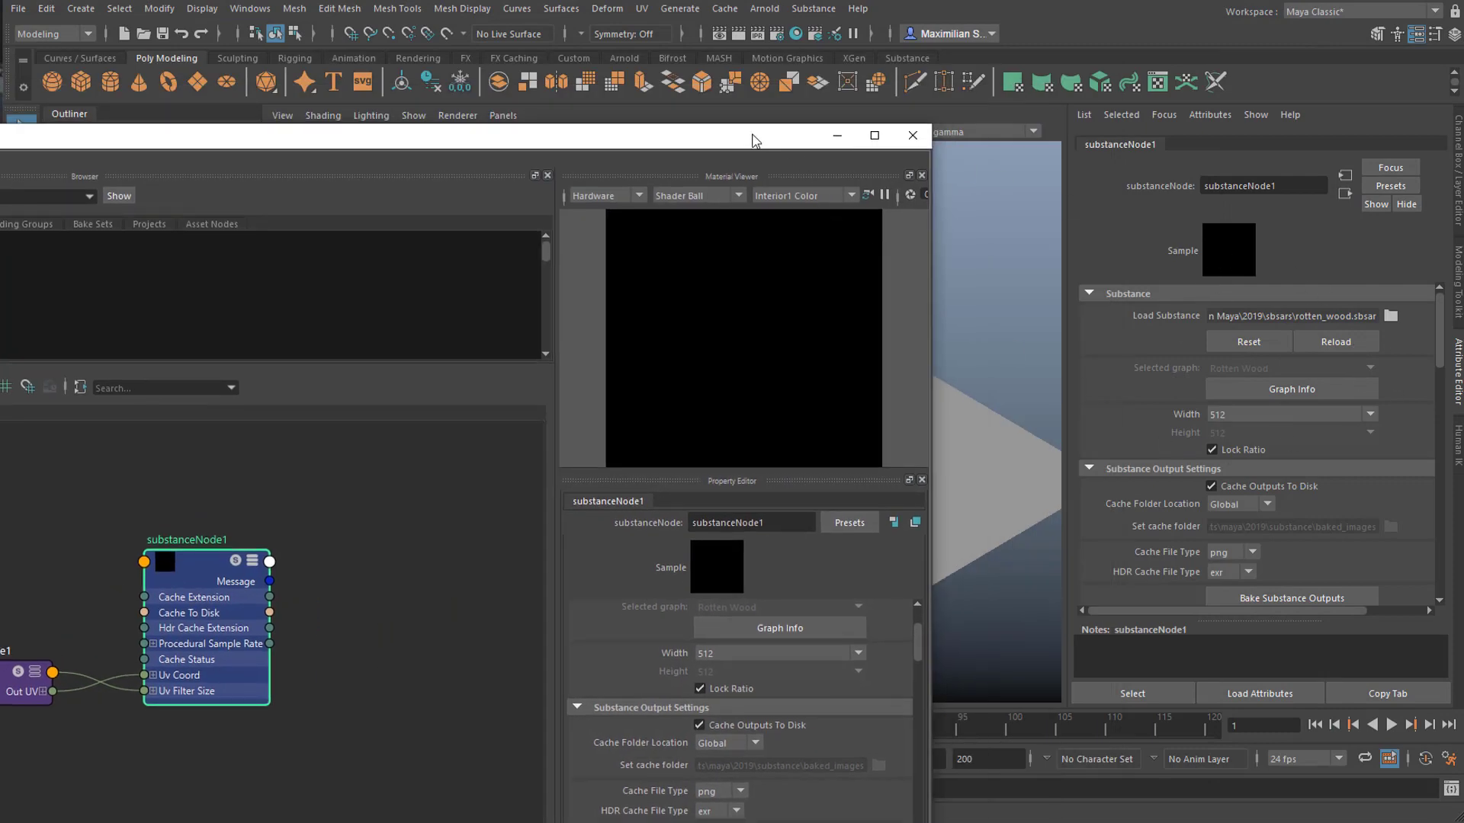
left_click_drag(726, 150, 1192, 12)
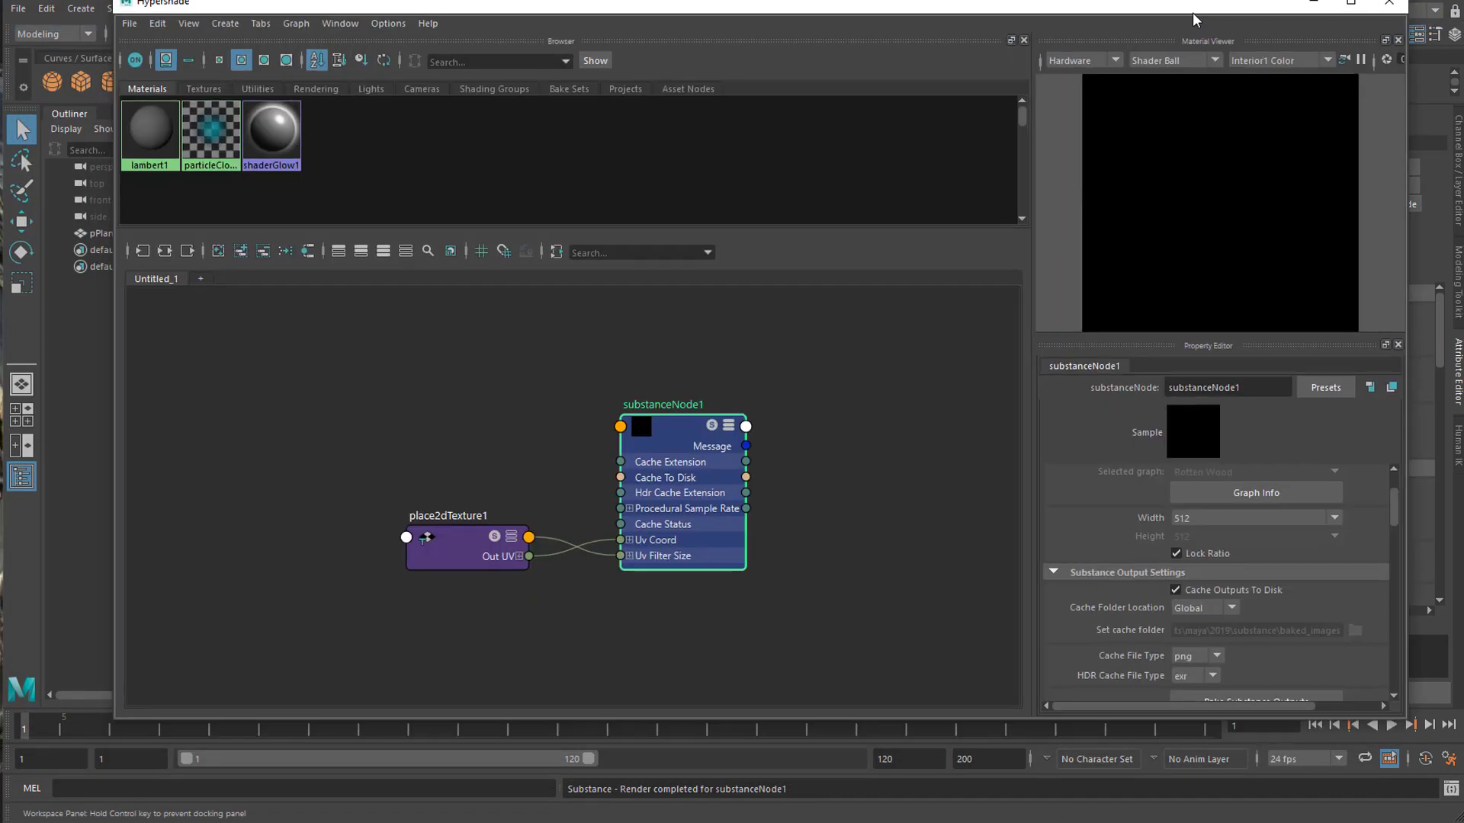
Rearrange the place2dTexture1 and substanceNode1 nodes to free space on the substance node's output side.
left_click_drag(457, 545, 308, 523)
left_click_drag(690, 424, 521, 406)
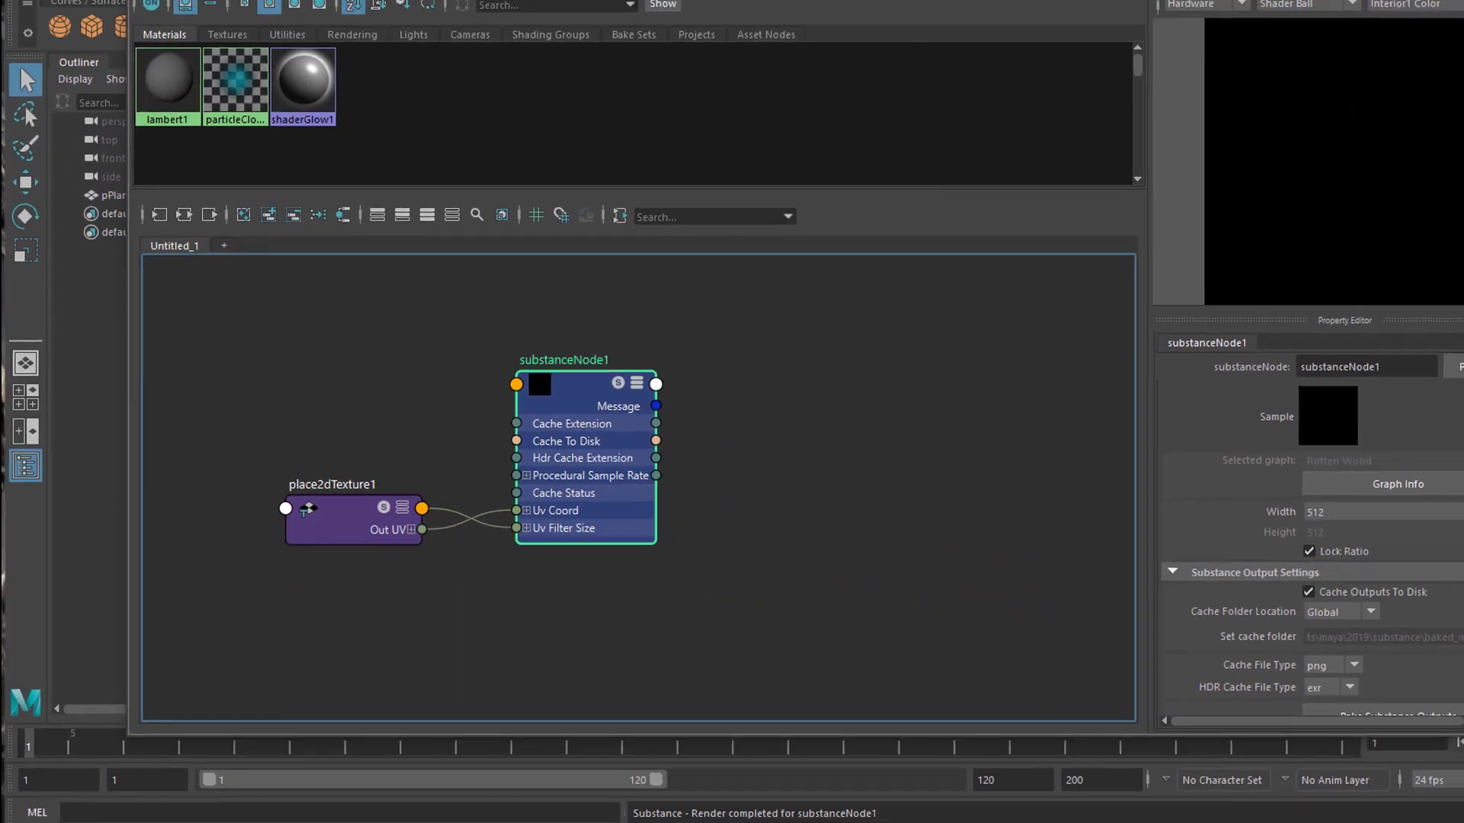
Review the substance node's output settings and set its texture width to 1024 with the ratio locked.
left_click_drag(1361, 497, 1359, 477)
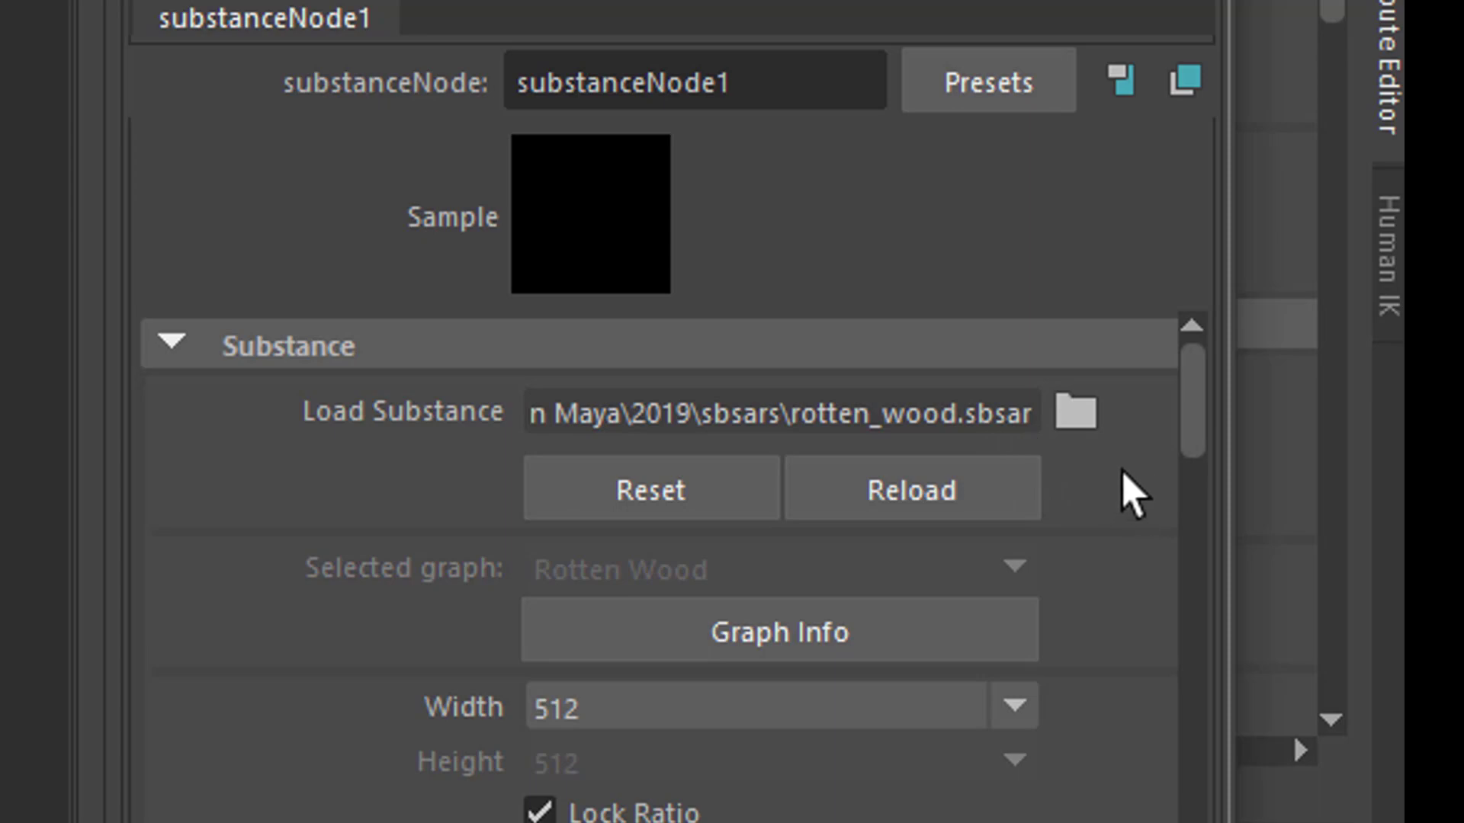
left_click_drag(1204, 433, 1215, 526)
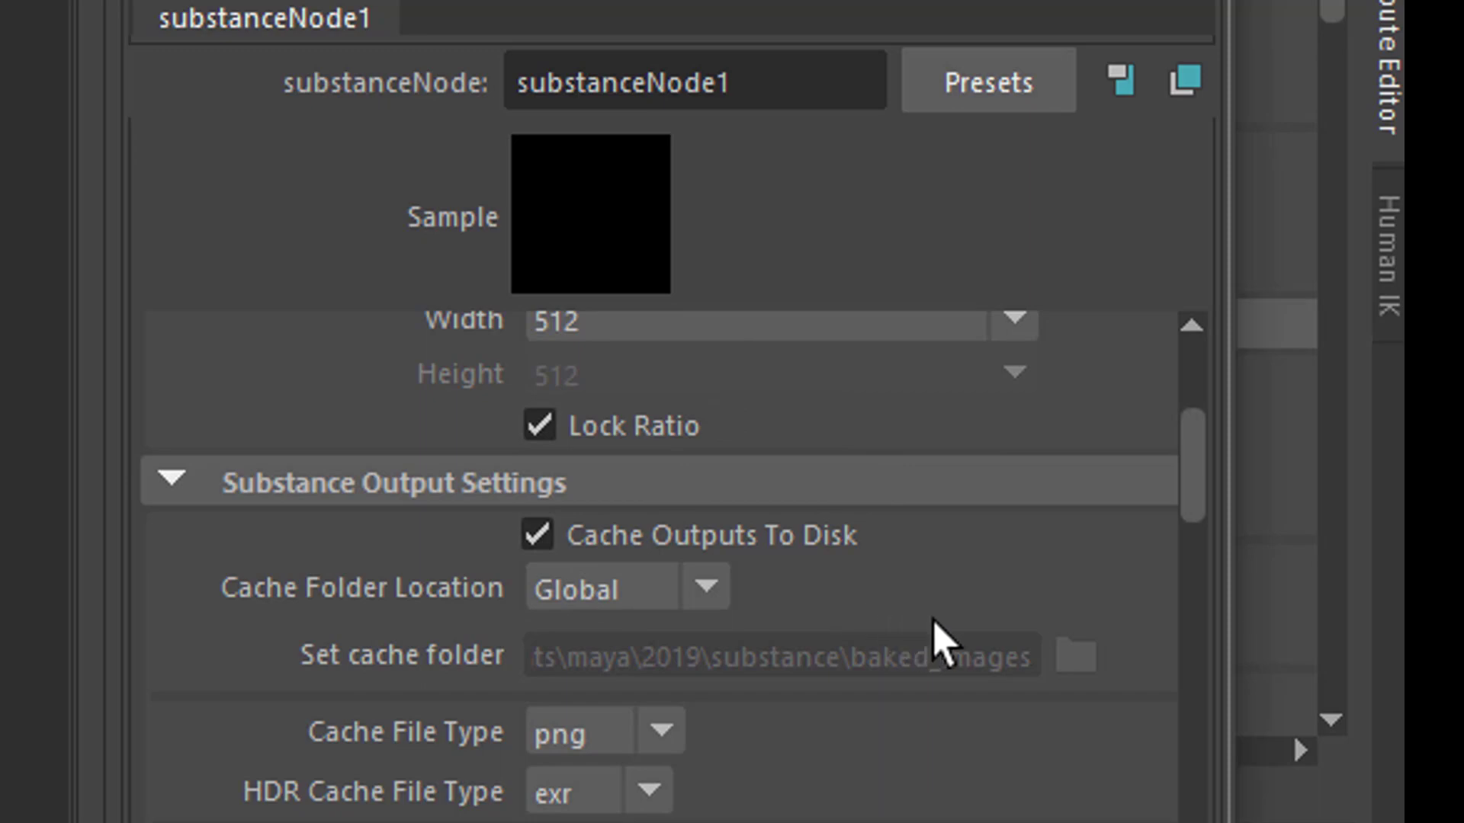
left_click_drag(1202, 468, 1177, 377)
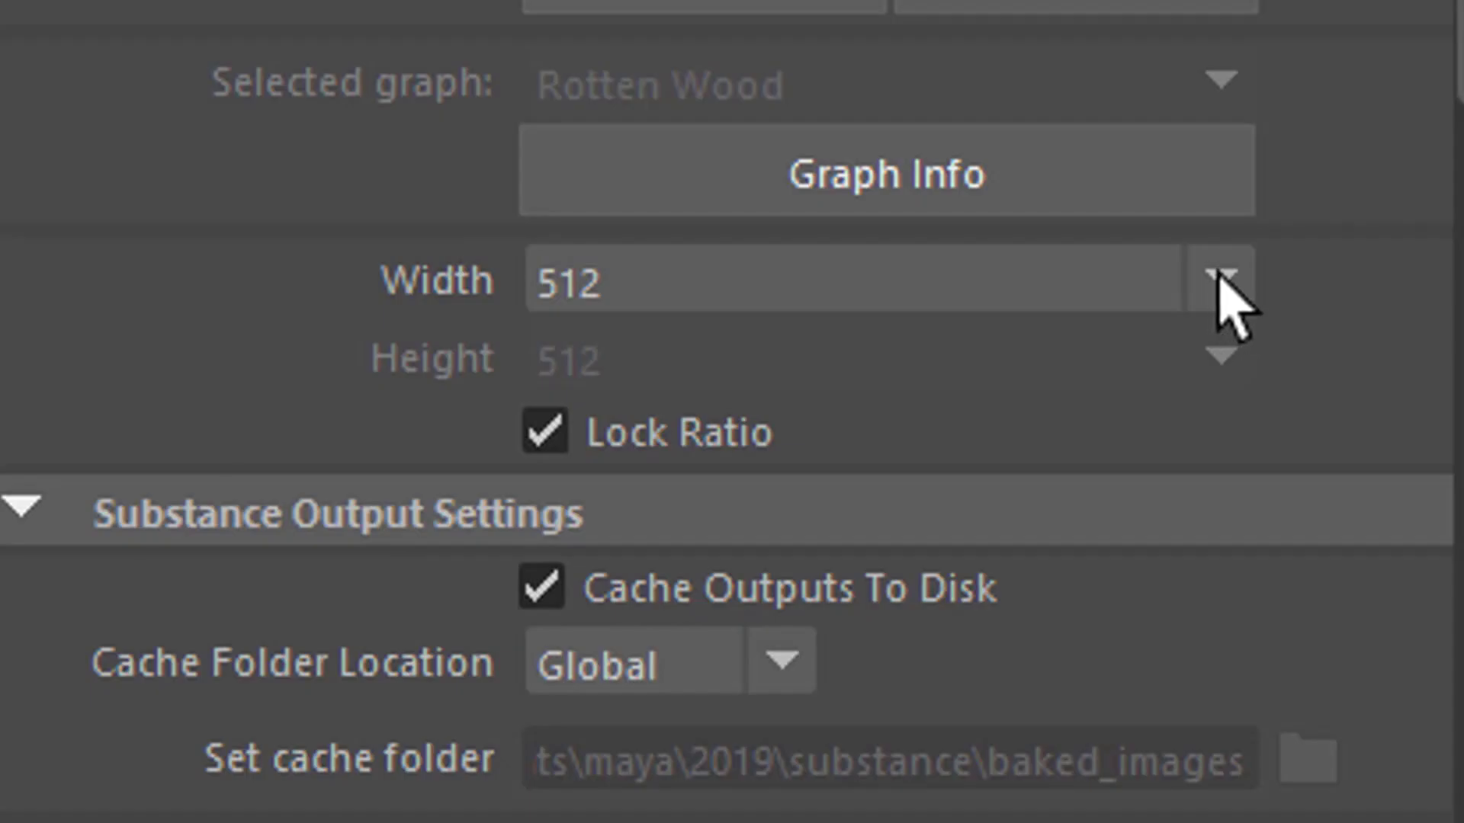
left_click(1014, 706)
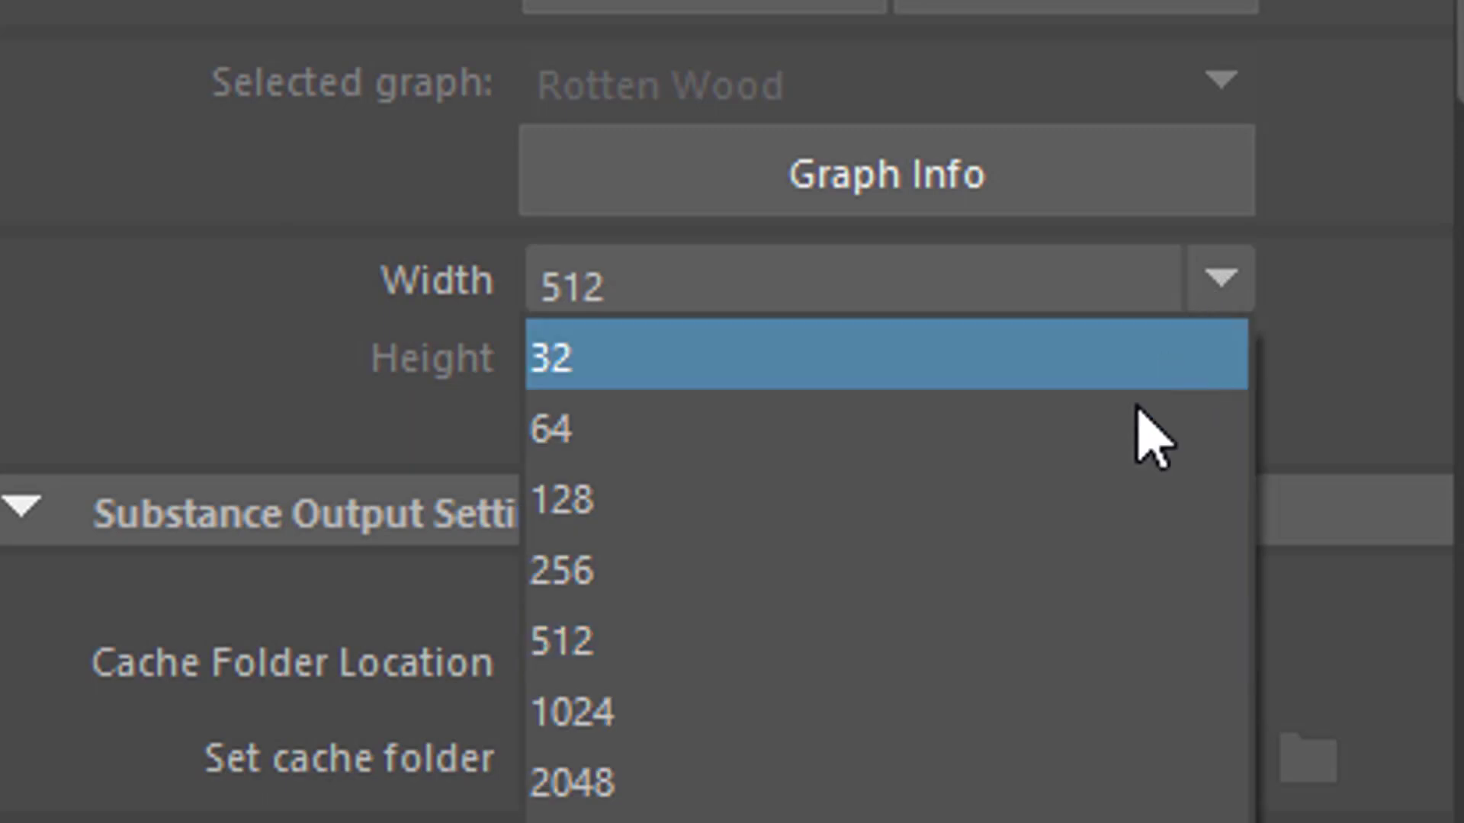
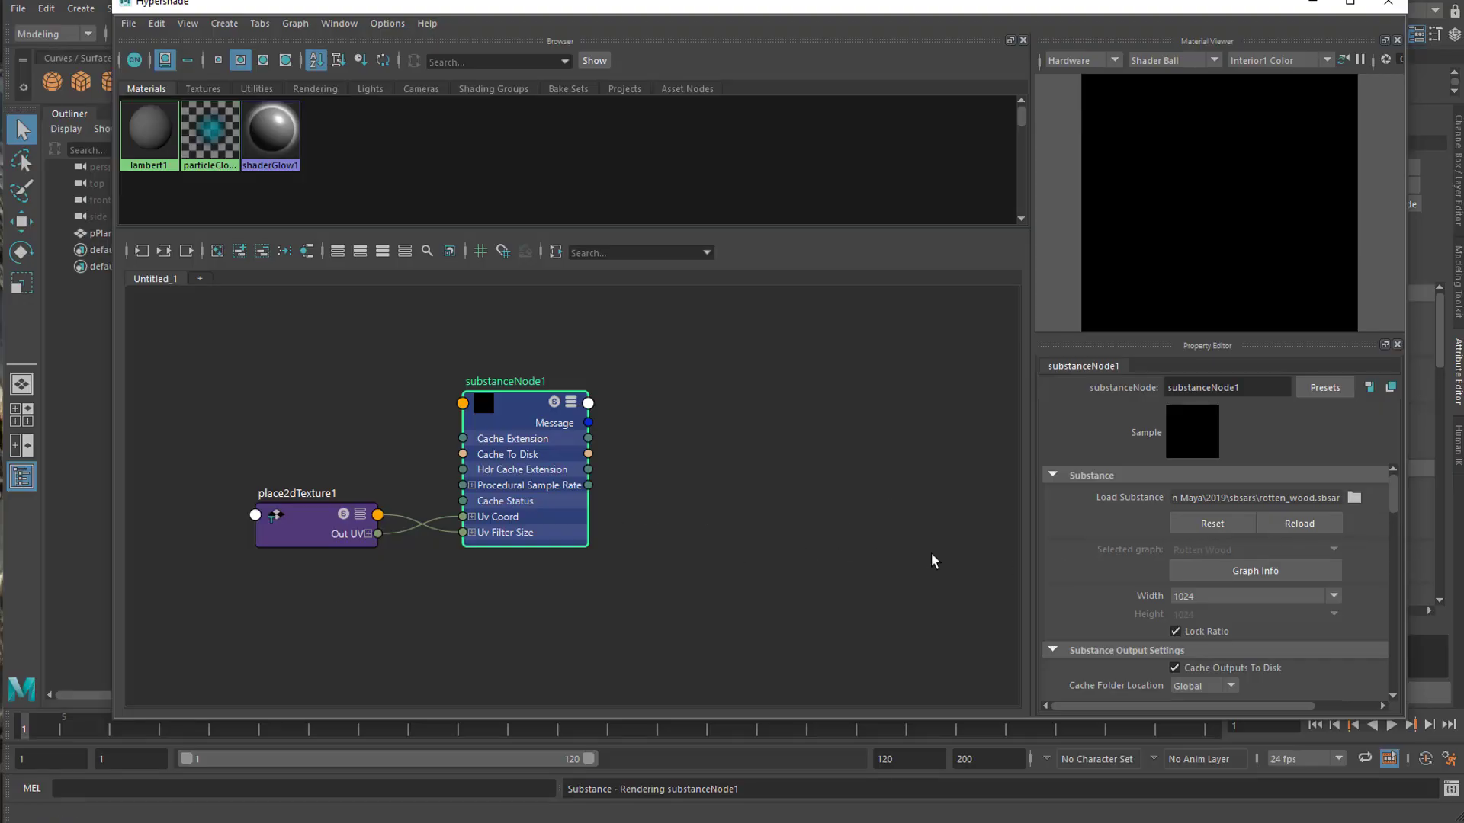
Keep Arnold as the renderer workflow and create the shader network from the Rotten Wood substance node.
left_click_drag(1392, 504, 1089, 543)
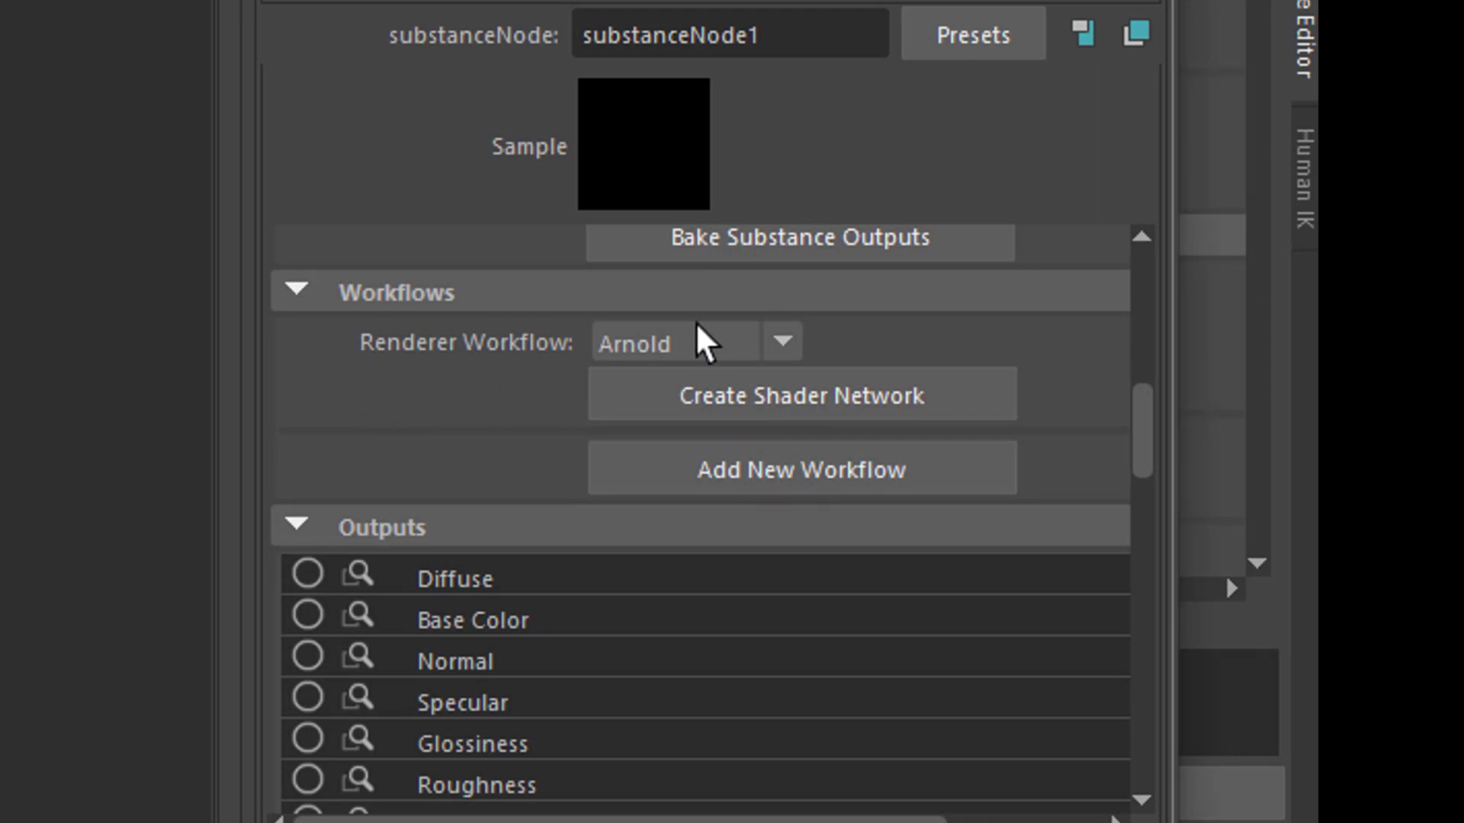
left_click(784, 344)
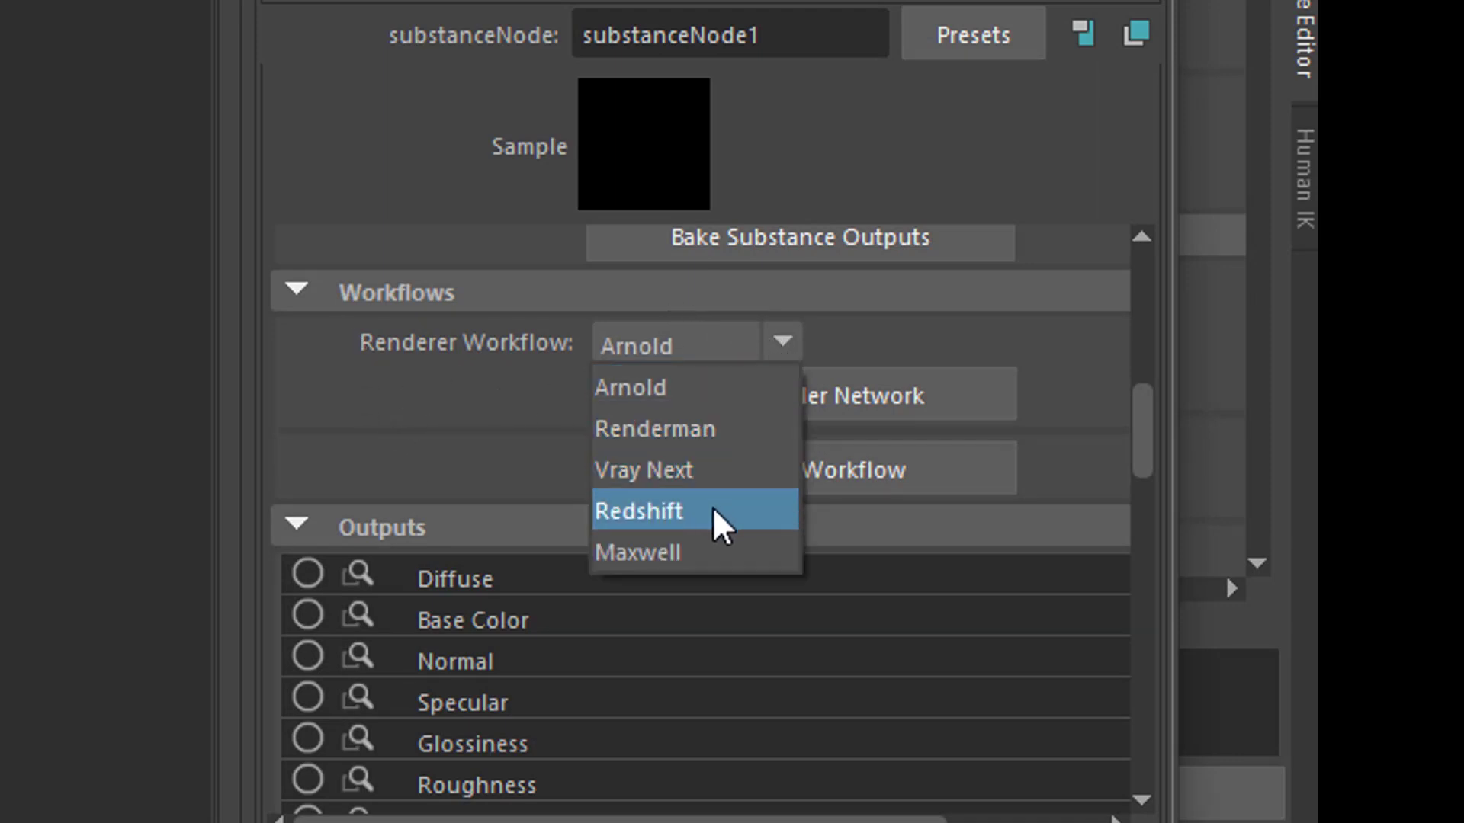
left_click(681, 341)
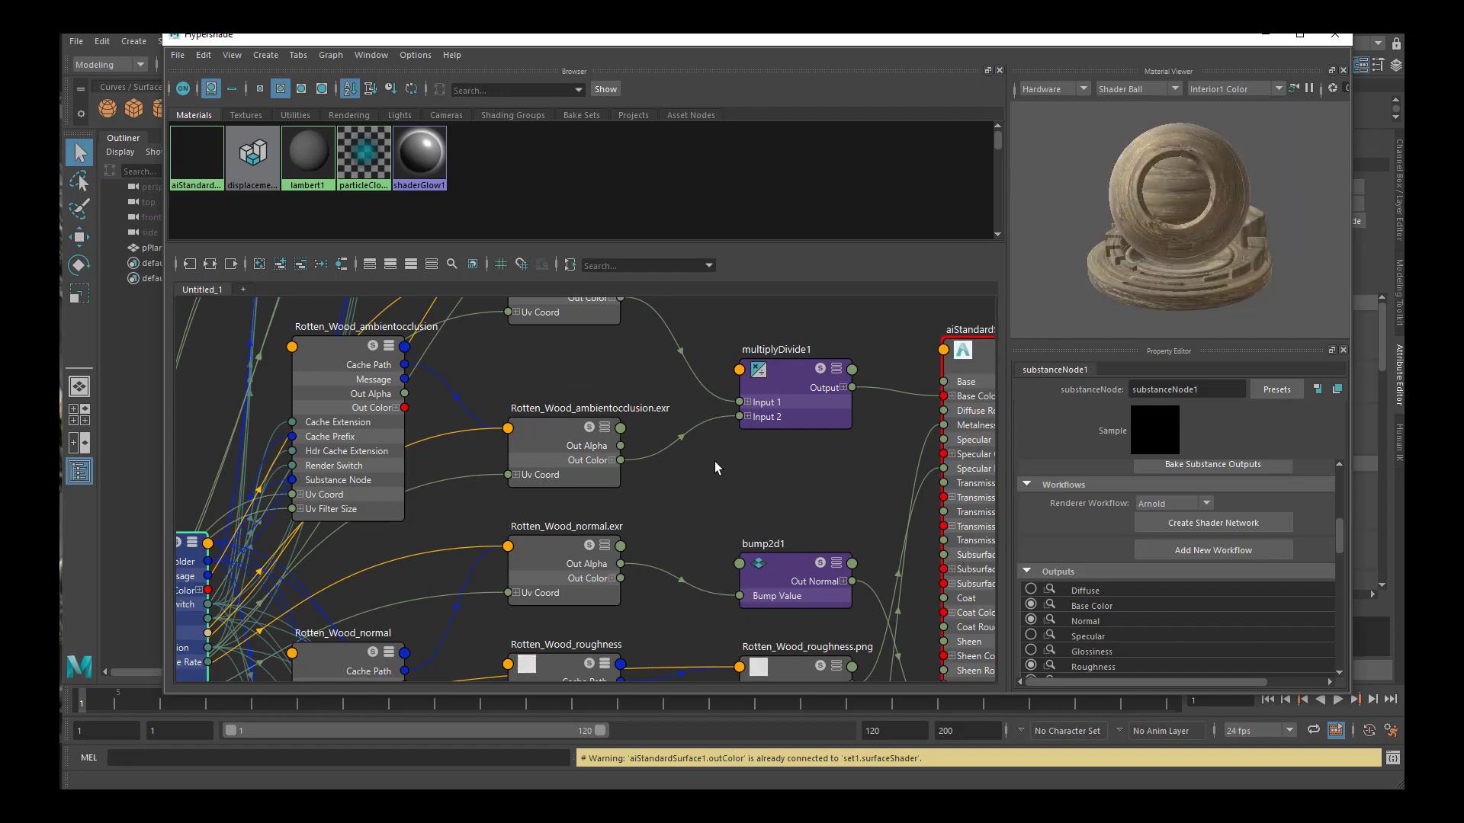
scroll(715, 462, "down", 5)
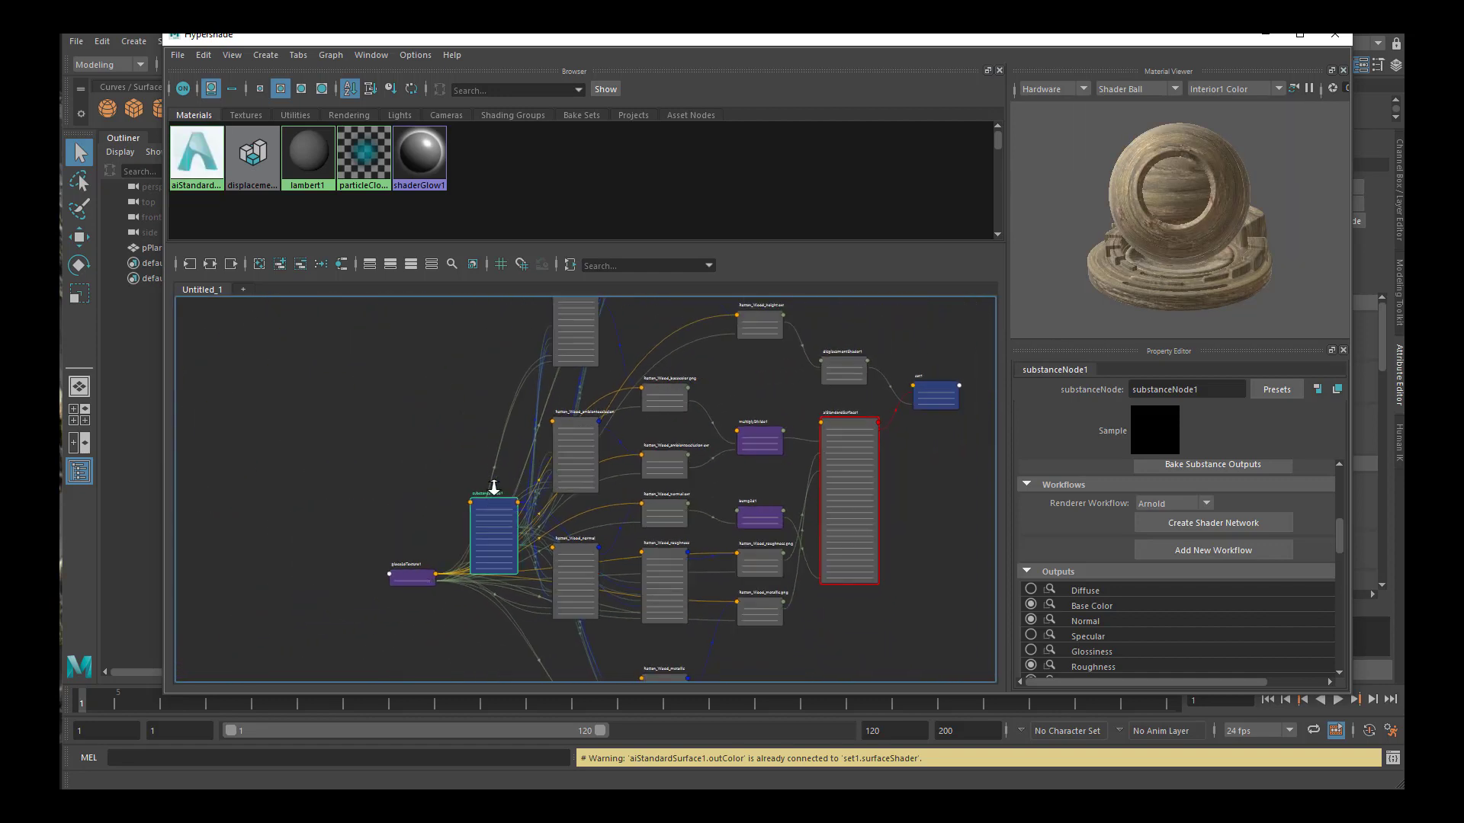
scroll(607, 490, "up", 3)
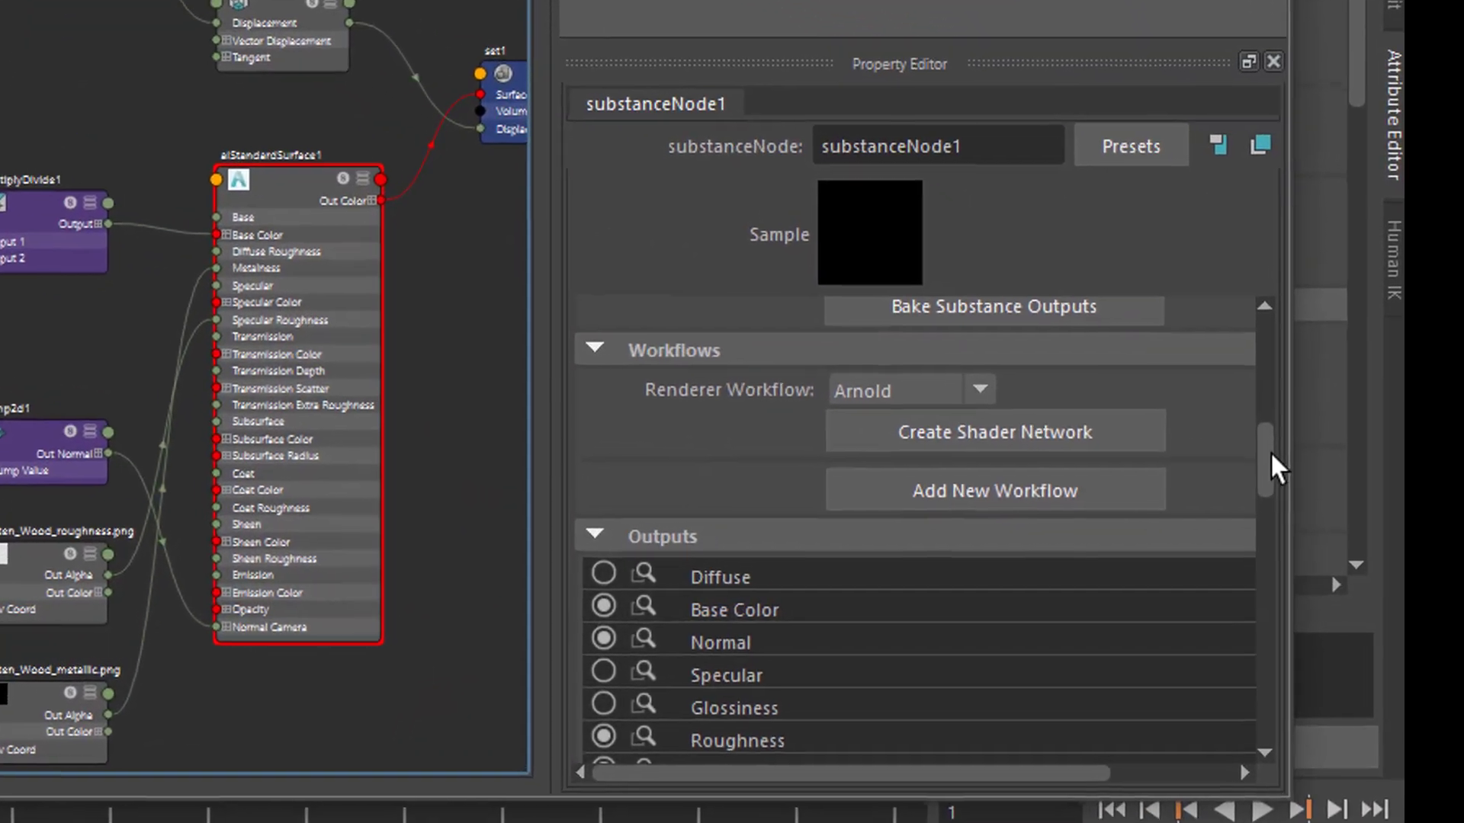
Apply the Wood Orange preset to the substance node.
scroll(1318, 515, "down", 3)
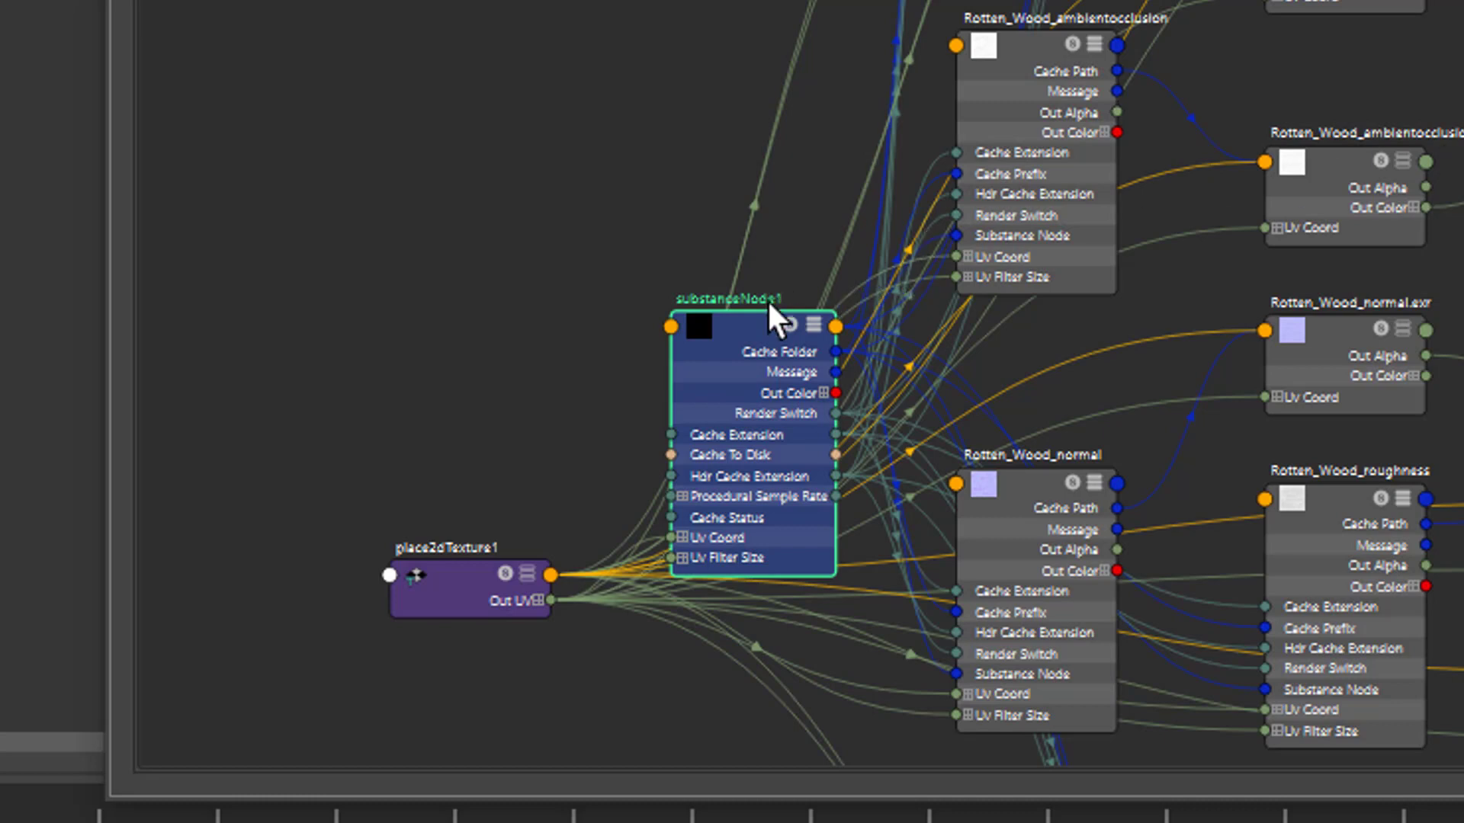
left_click(749, 324)
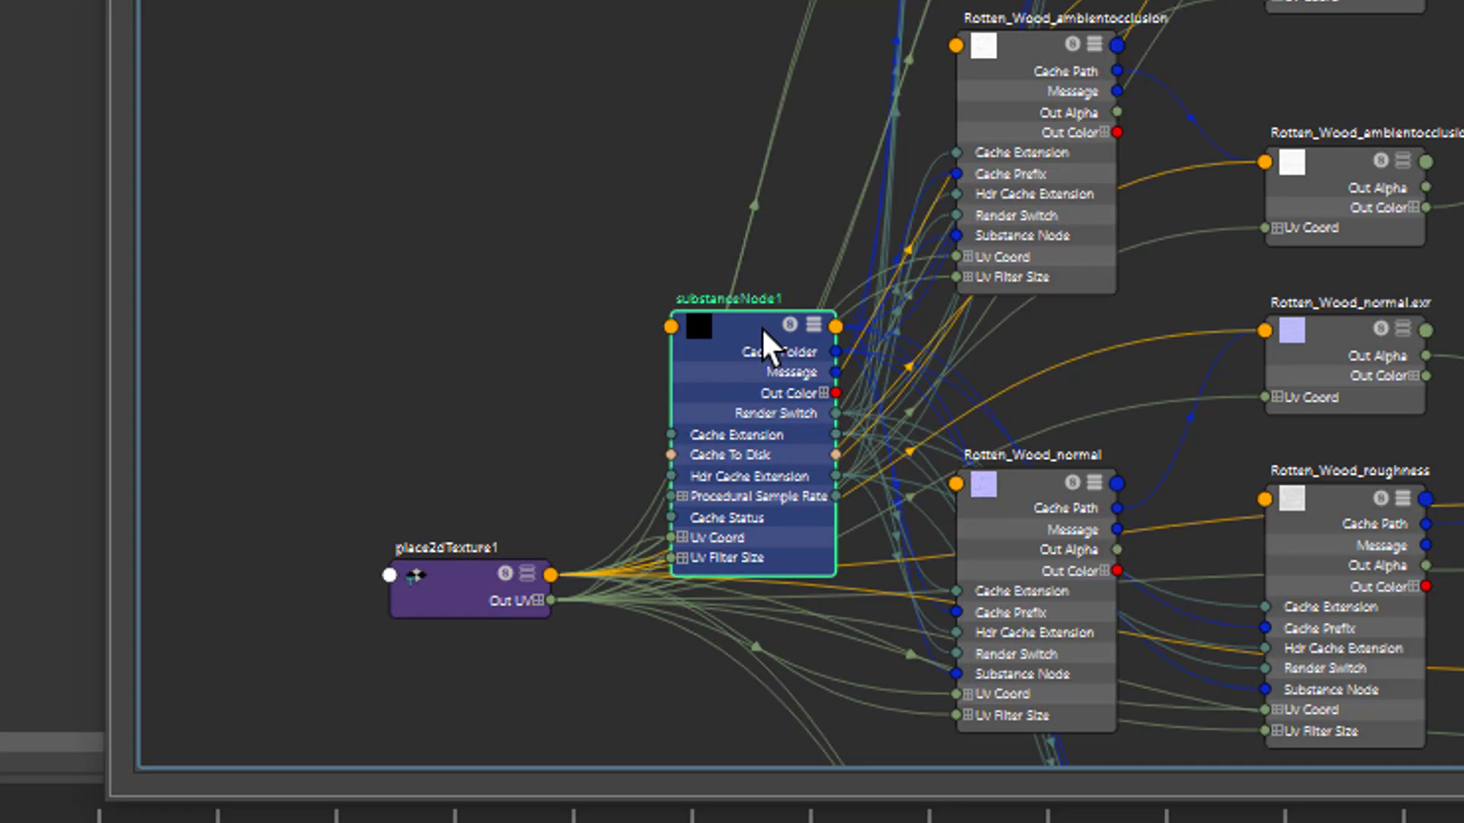
scroll(806, 276, "up", 5)
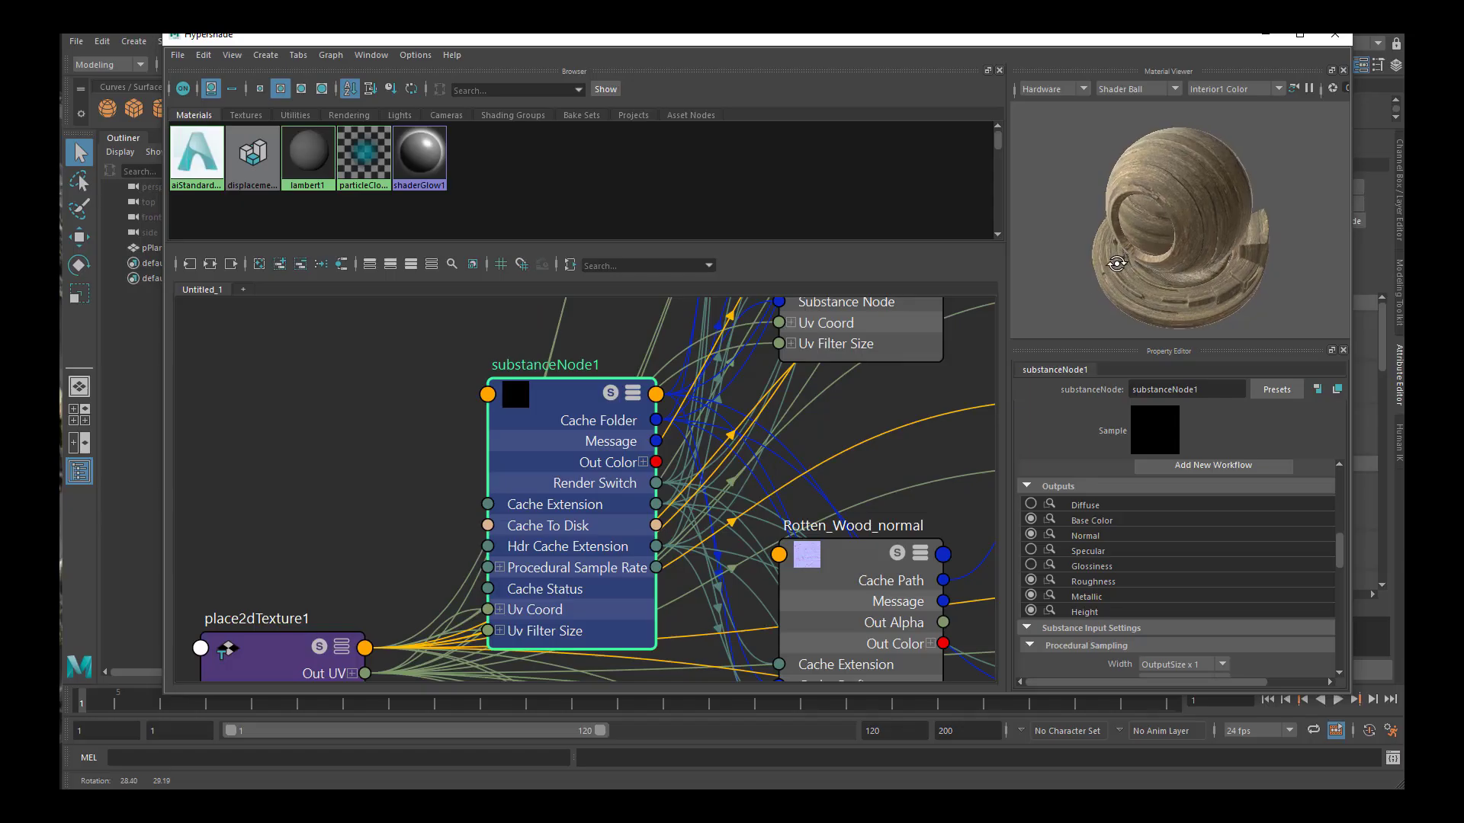
left_click_drag(1120, 244, 1154, 252, "alt")
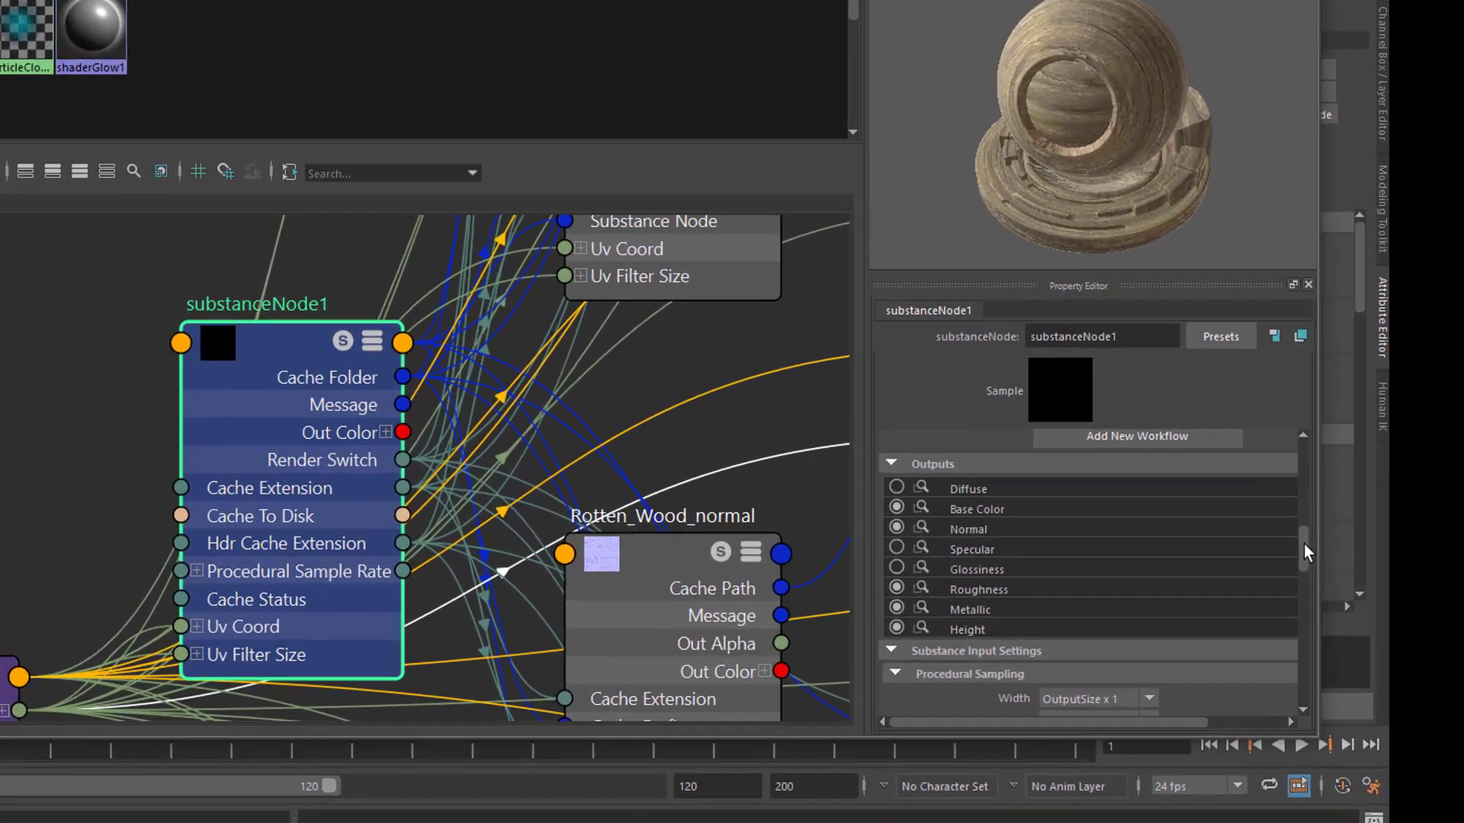
left_click_drag(1342, 543, 1275, 596)
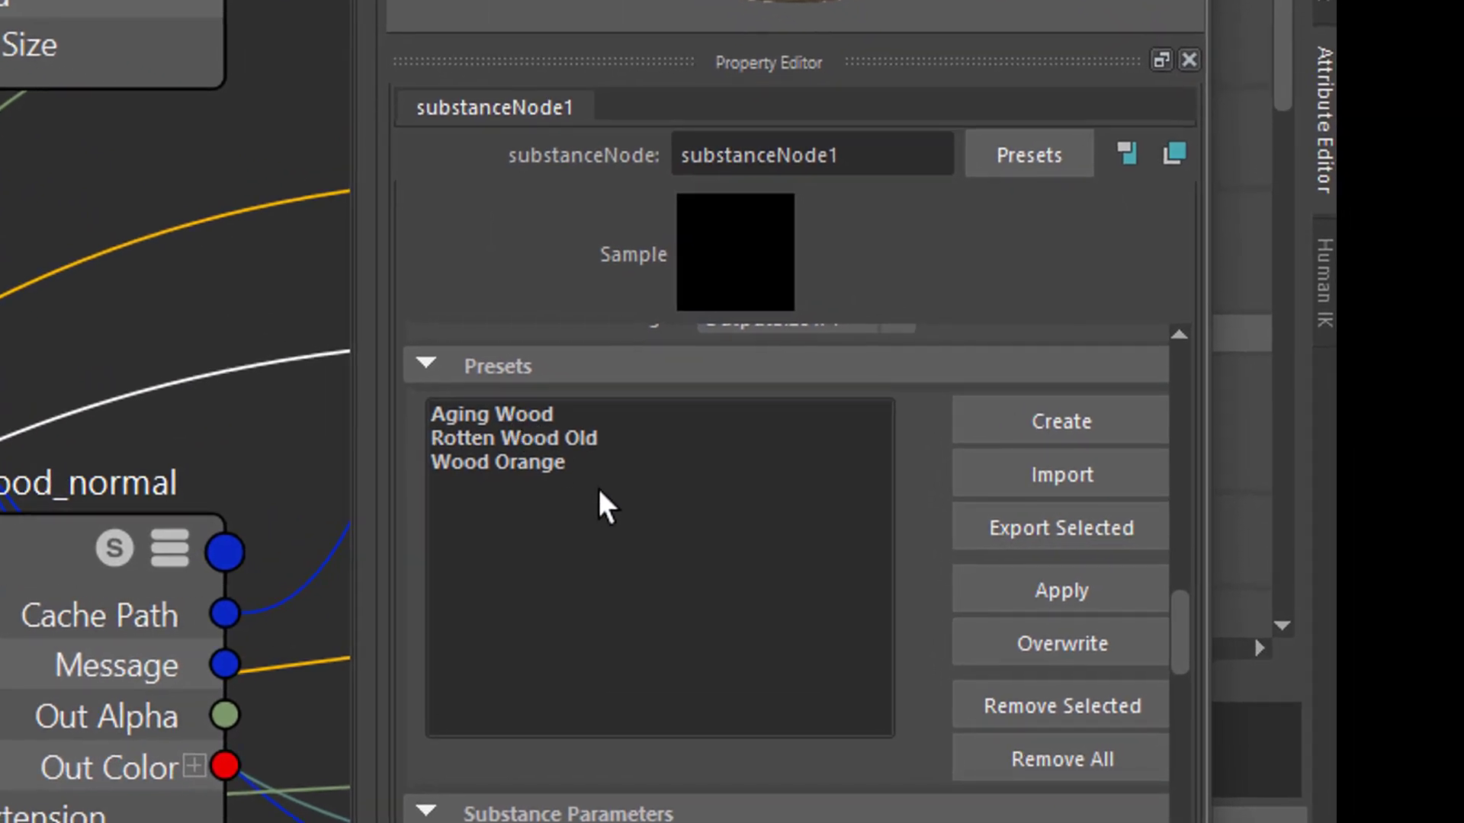
left_click(545, 462)
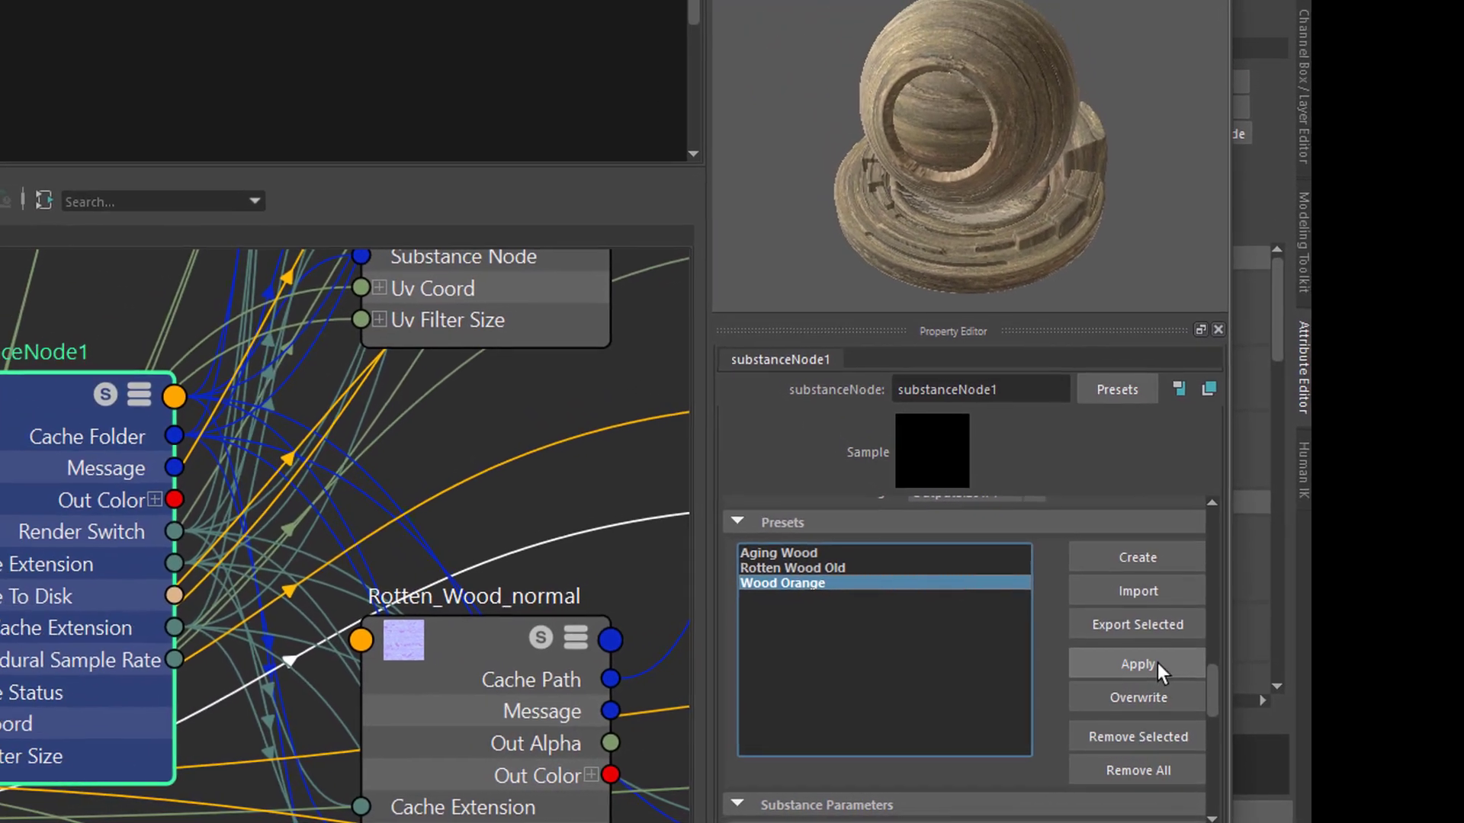
left_click(1159, 665)
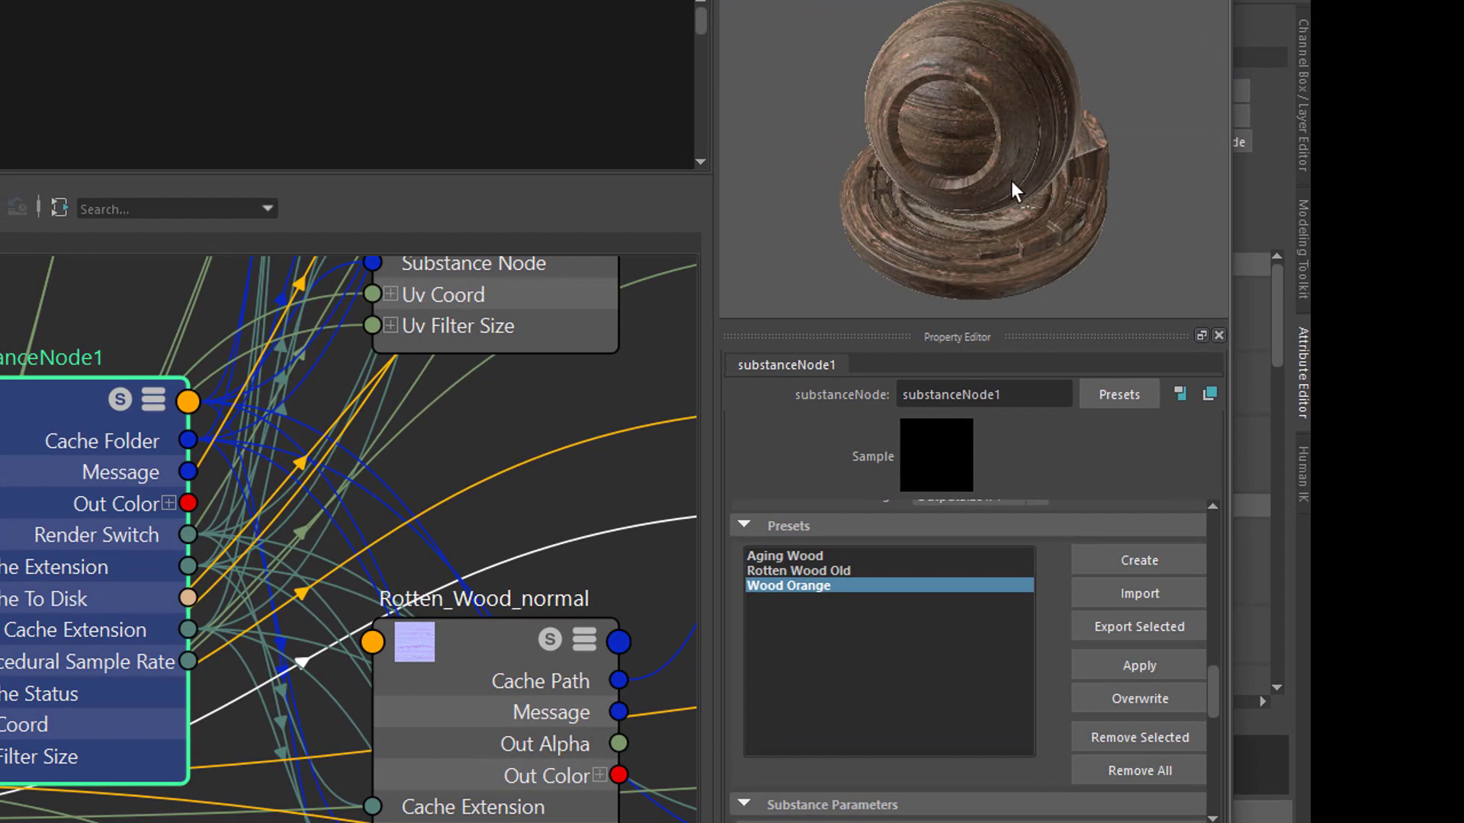
scroll(1218, 689, "down", 5)
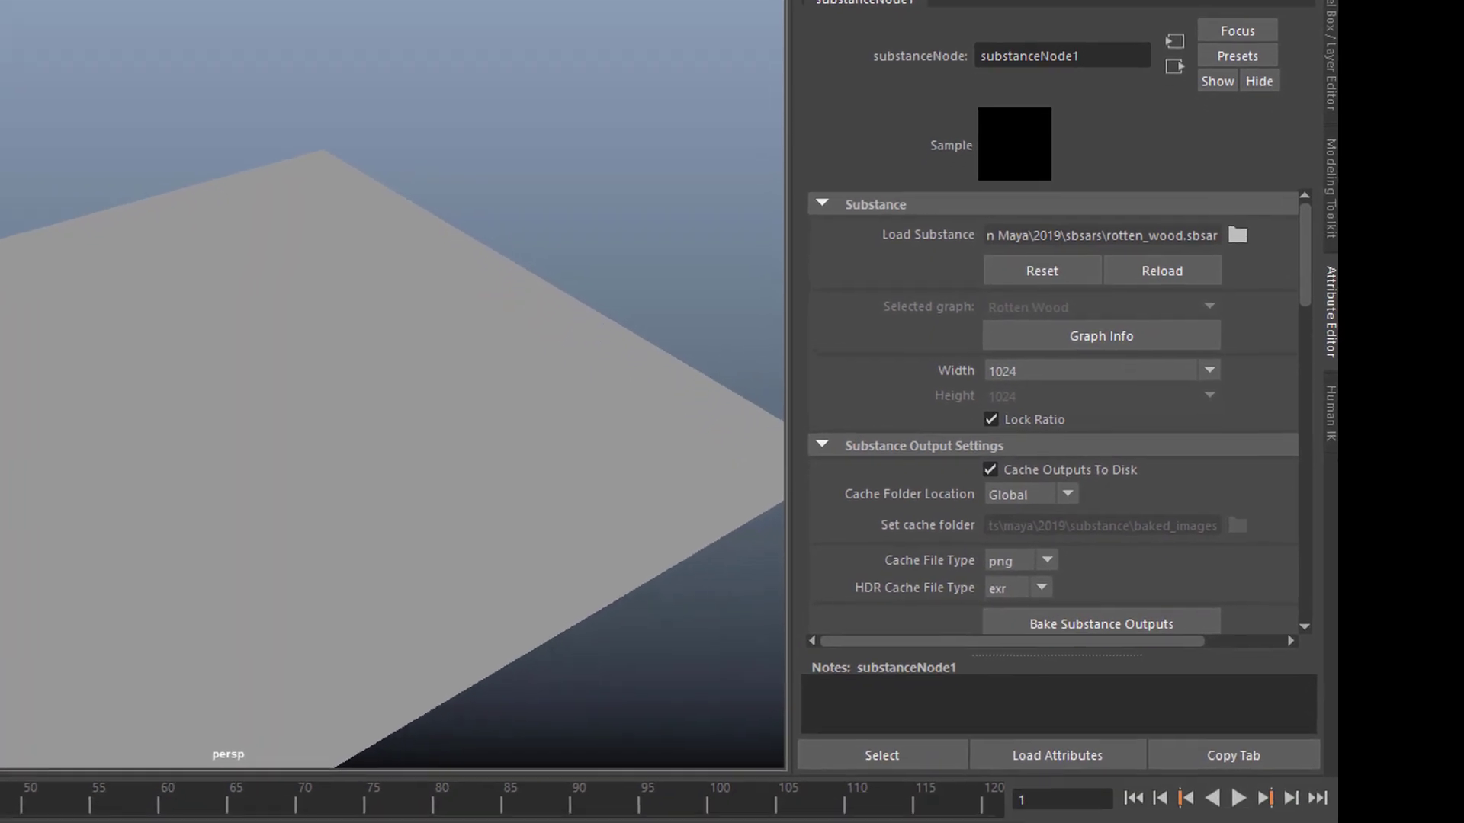
Assign the existing aiStandardSurface1 material to the subdivided plane.
left_click(265, 241)
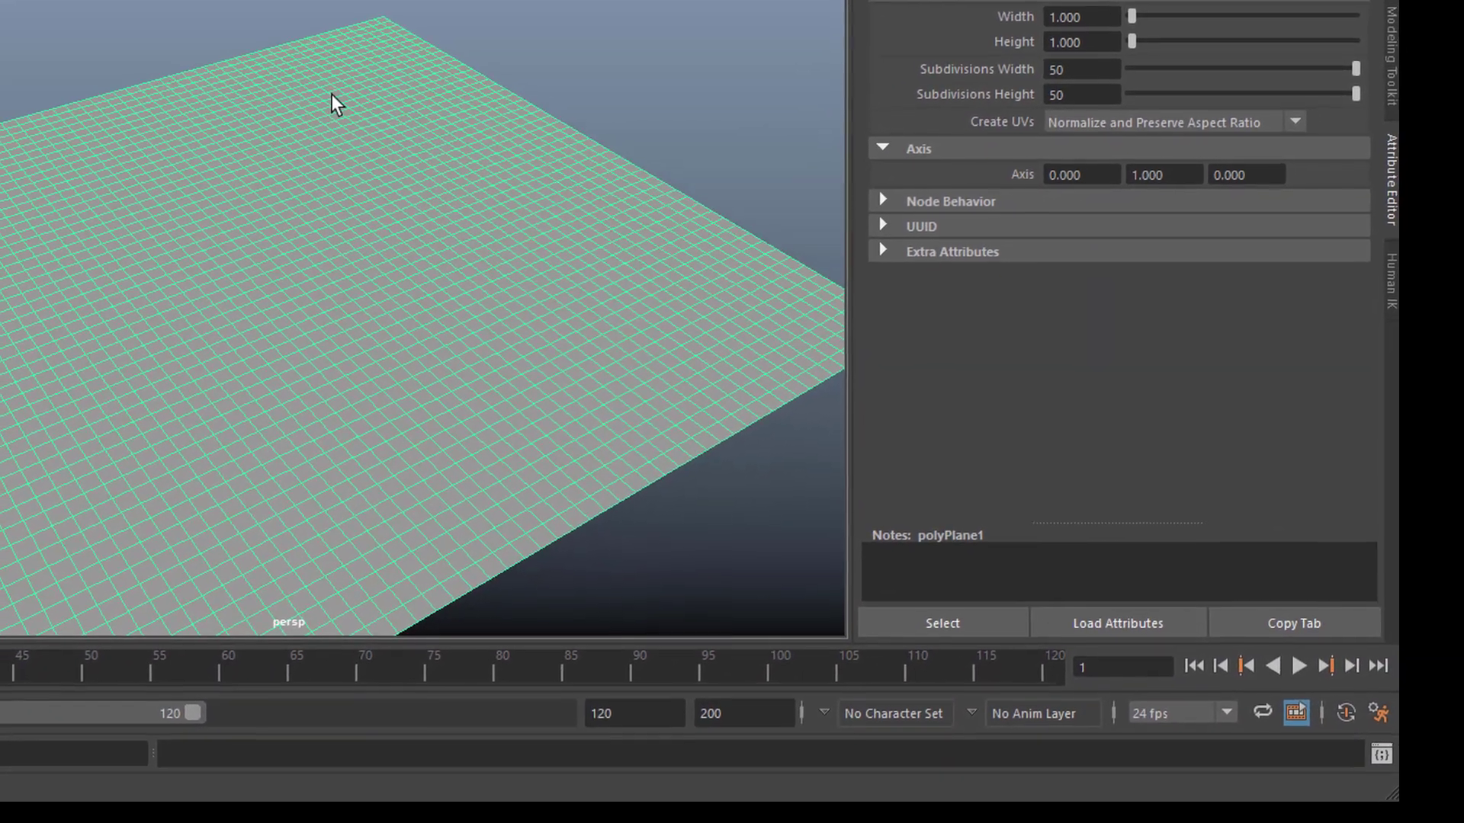
right_click(332, 97)
mouse_move(376, 711)
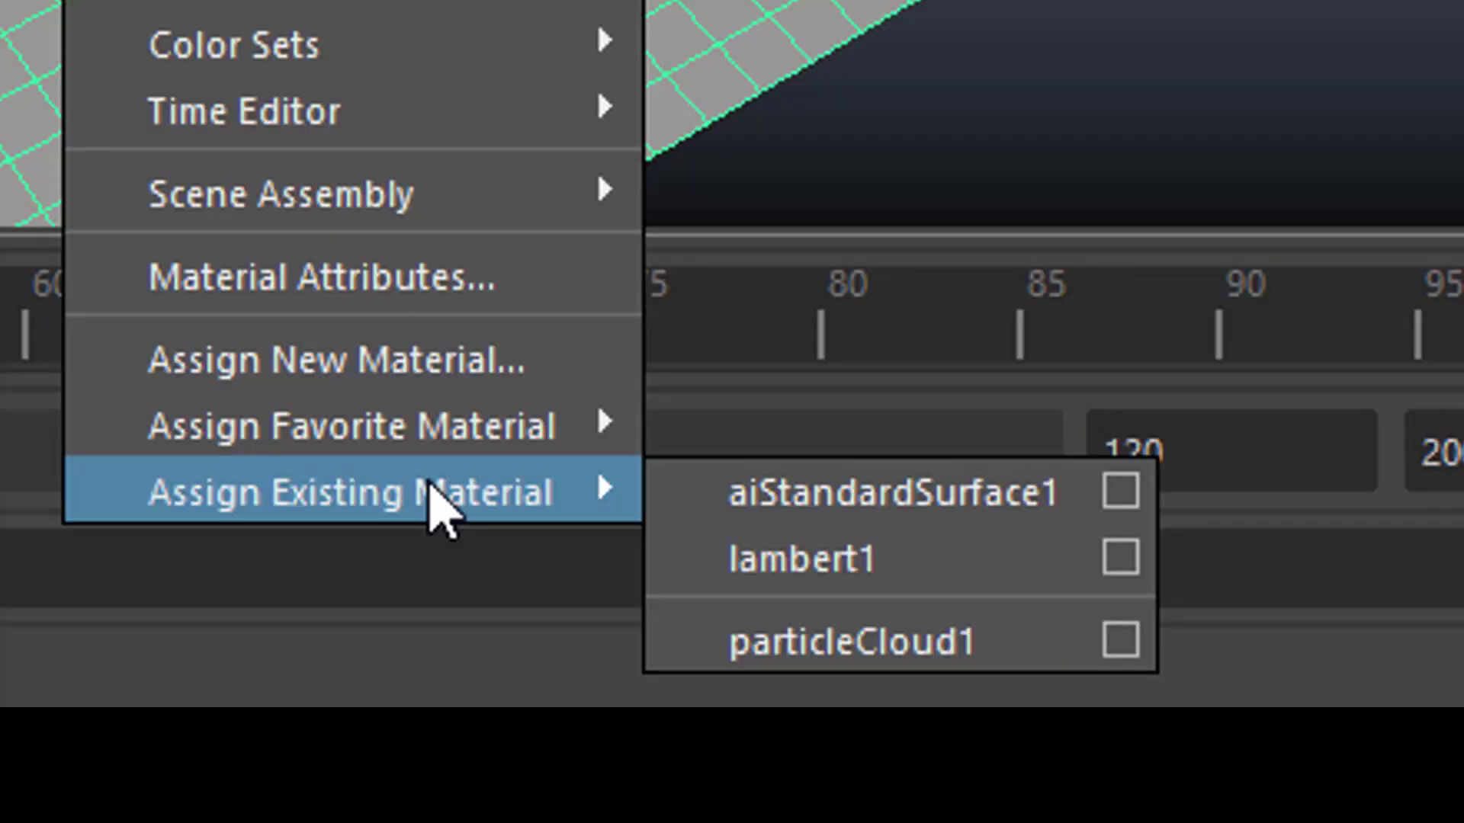
left_click(765, 503)
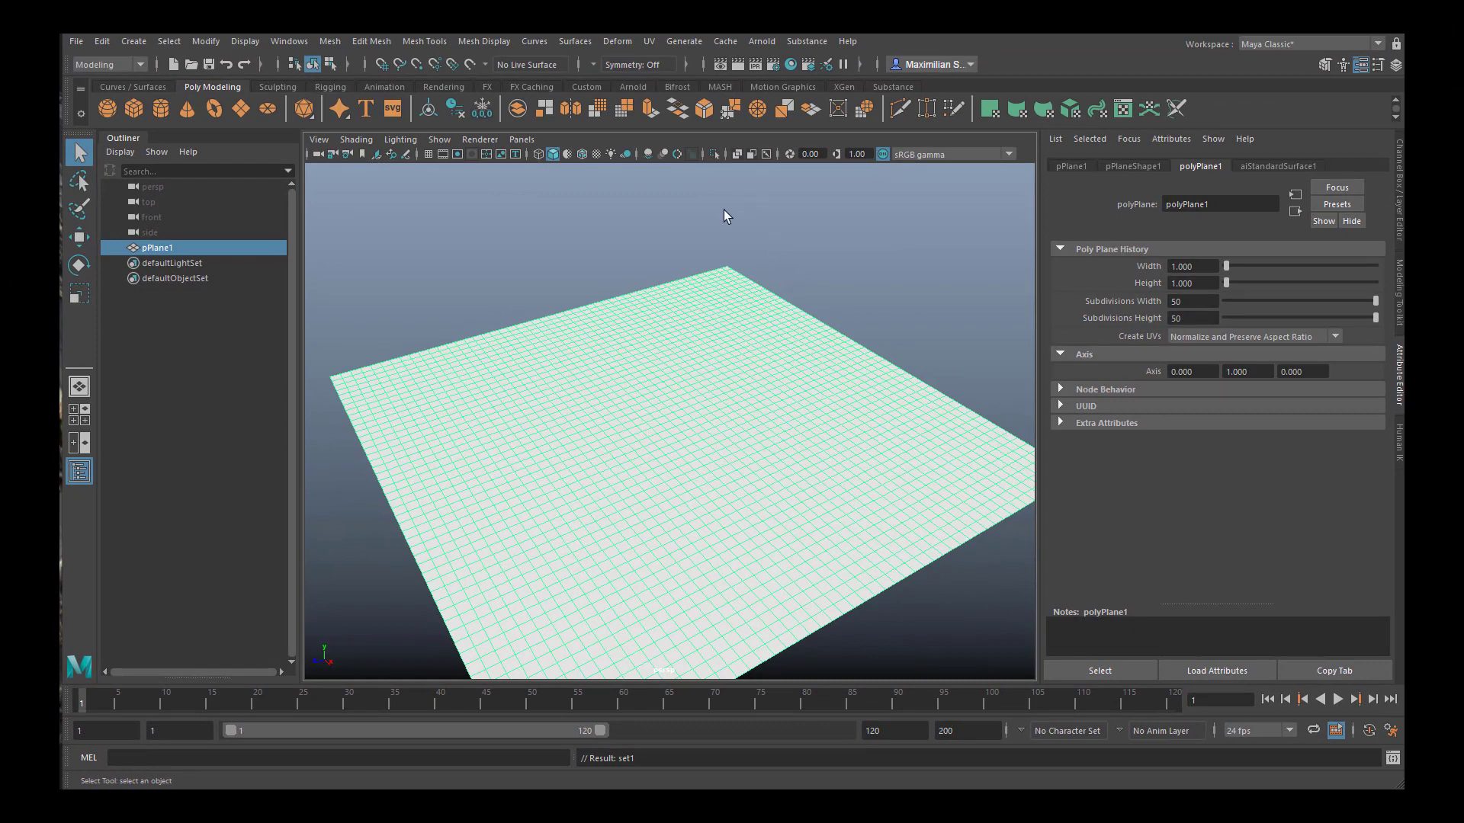
Turn on textured display in the viewport and deselect the plane to inspect the wood texture.
left_click(597, 153)
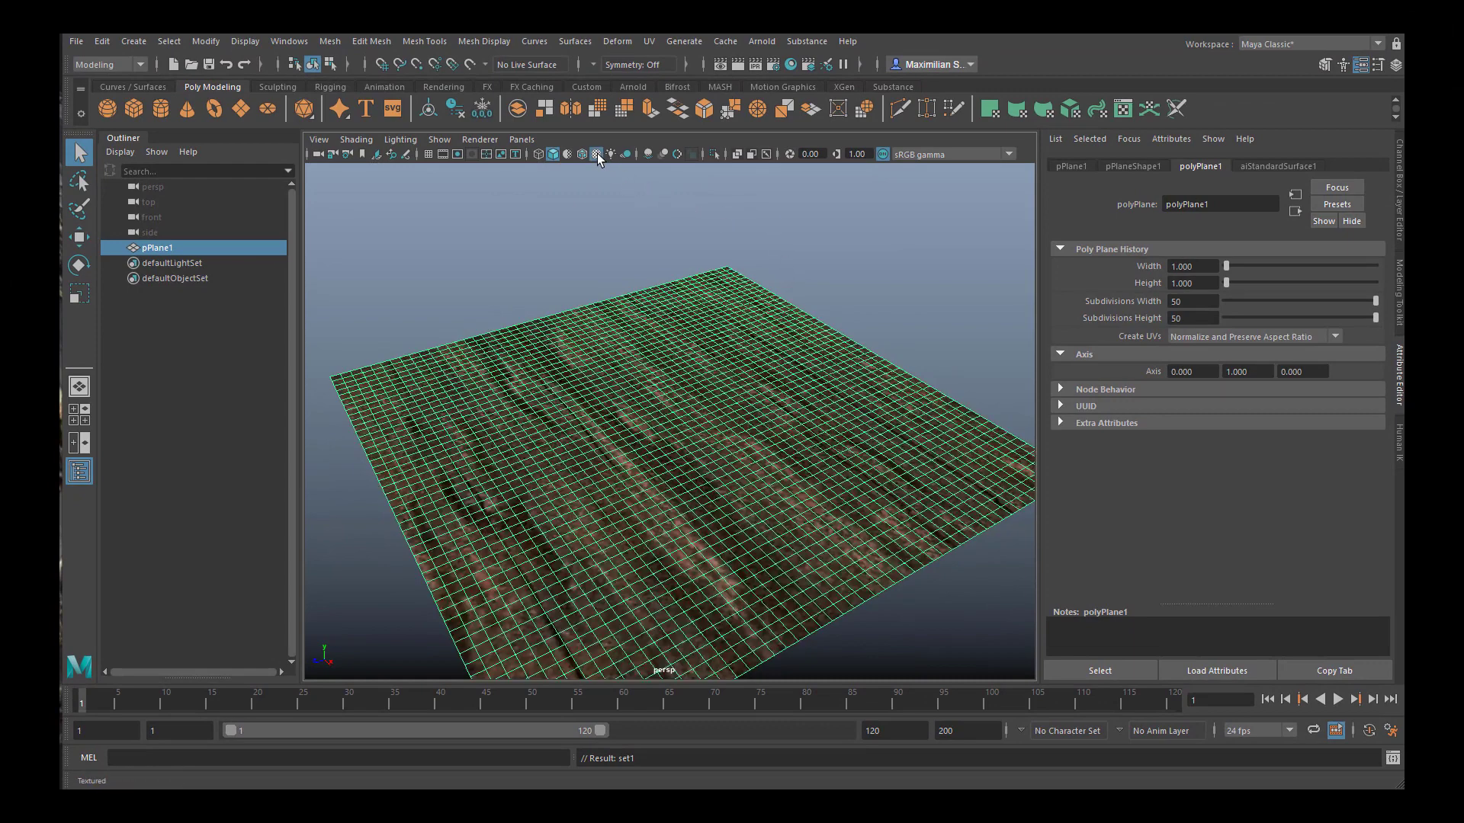
left_click(191, 474)
left_click_drag(512, 495, 862, 510, "alt")
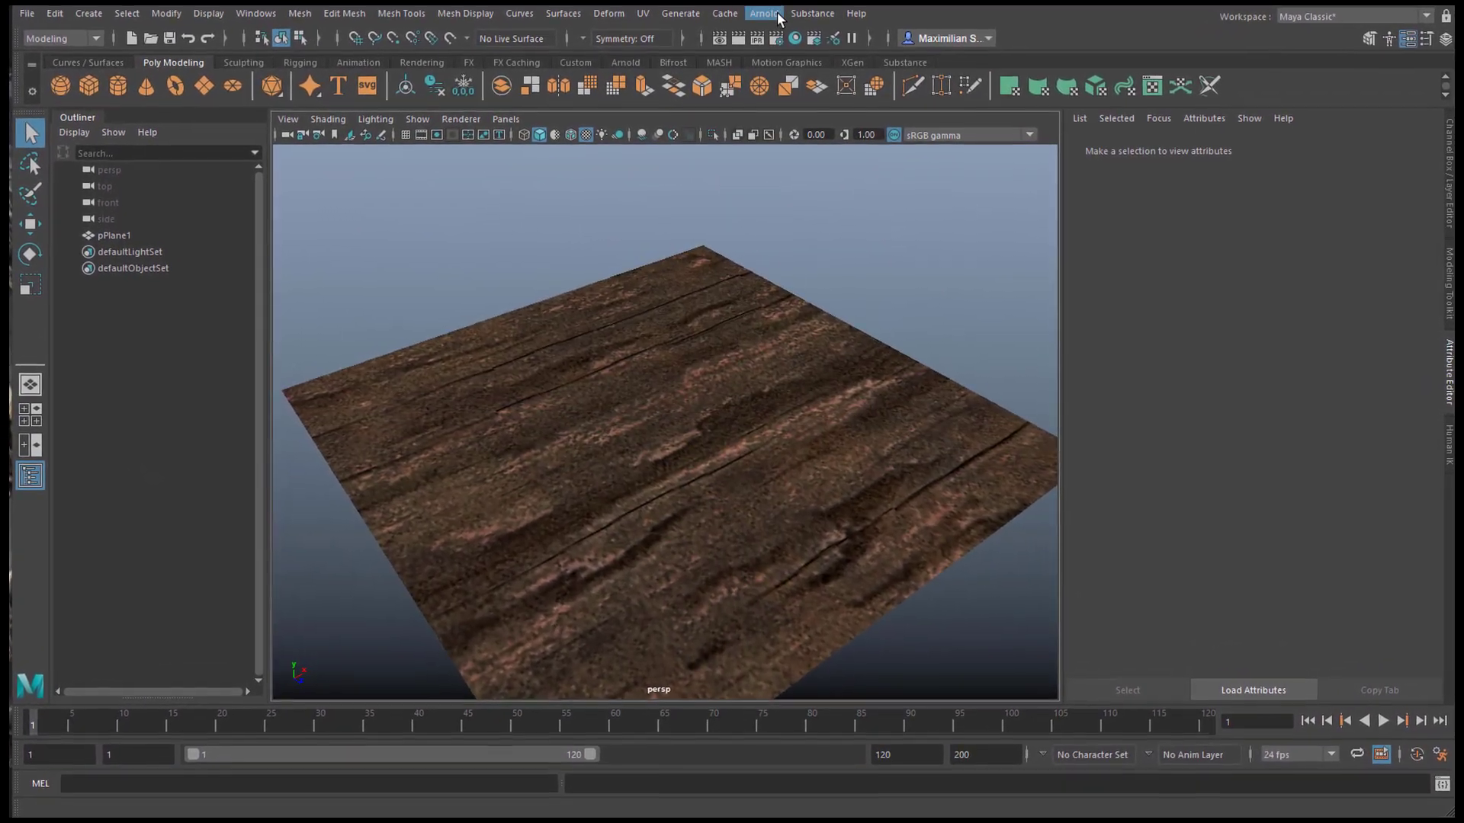
Add an Arnold Skydome Light to the scene.
left_click(776, 15)
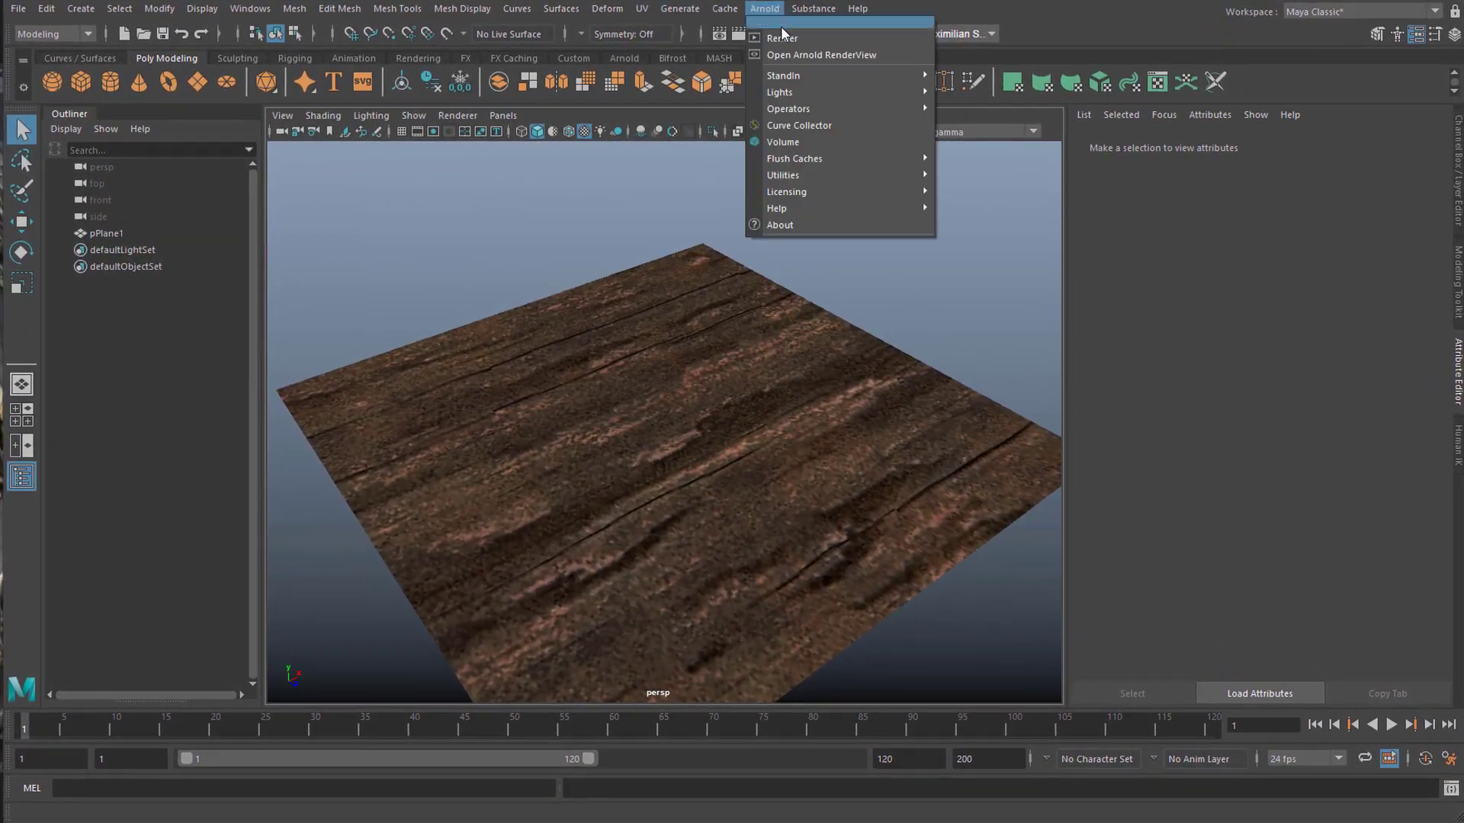
mouse_move(804, 92)
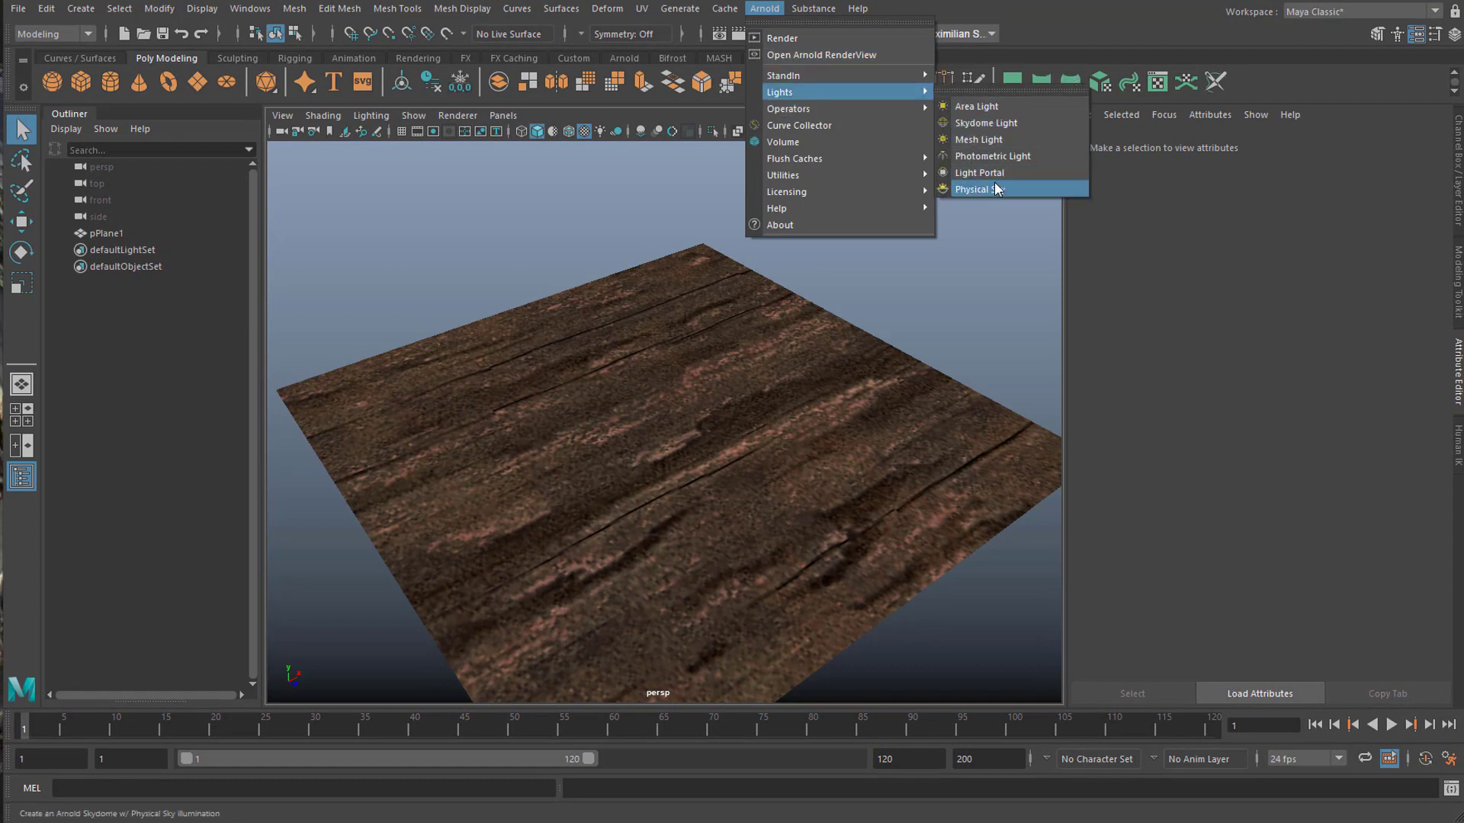
left_click(1019, 122)
Frame the plane closer and render it in the Arnold RenderView, moving the render window aside.
right_click_drag(739, 448, 962, 456, "alt")
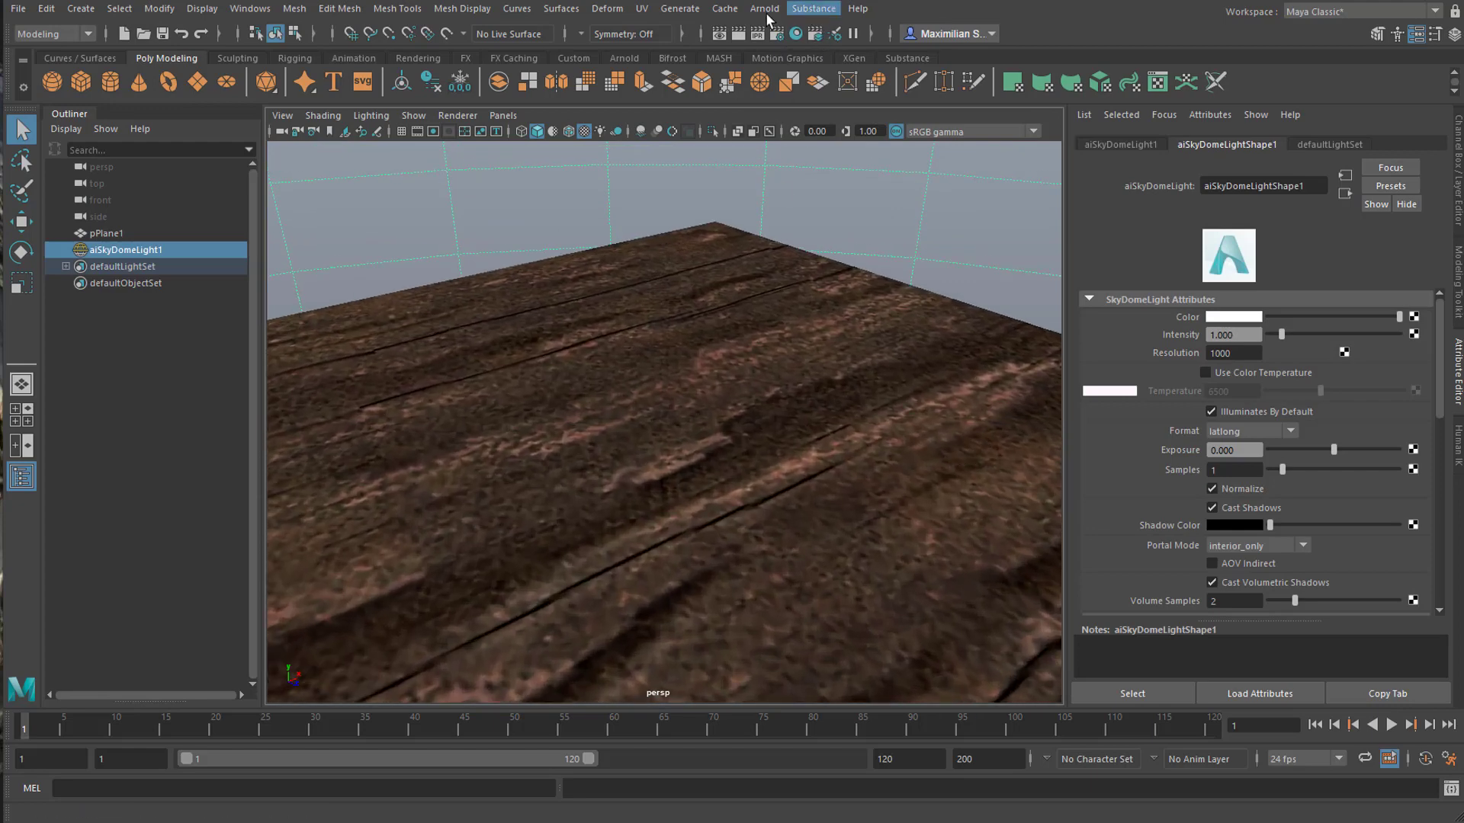
left_click(766, 8)
left_click(780, 45)
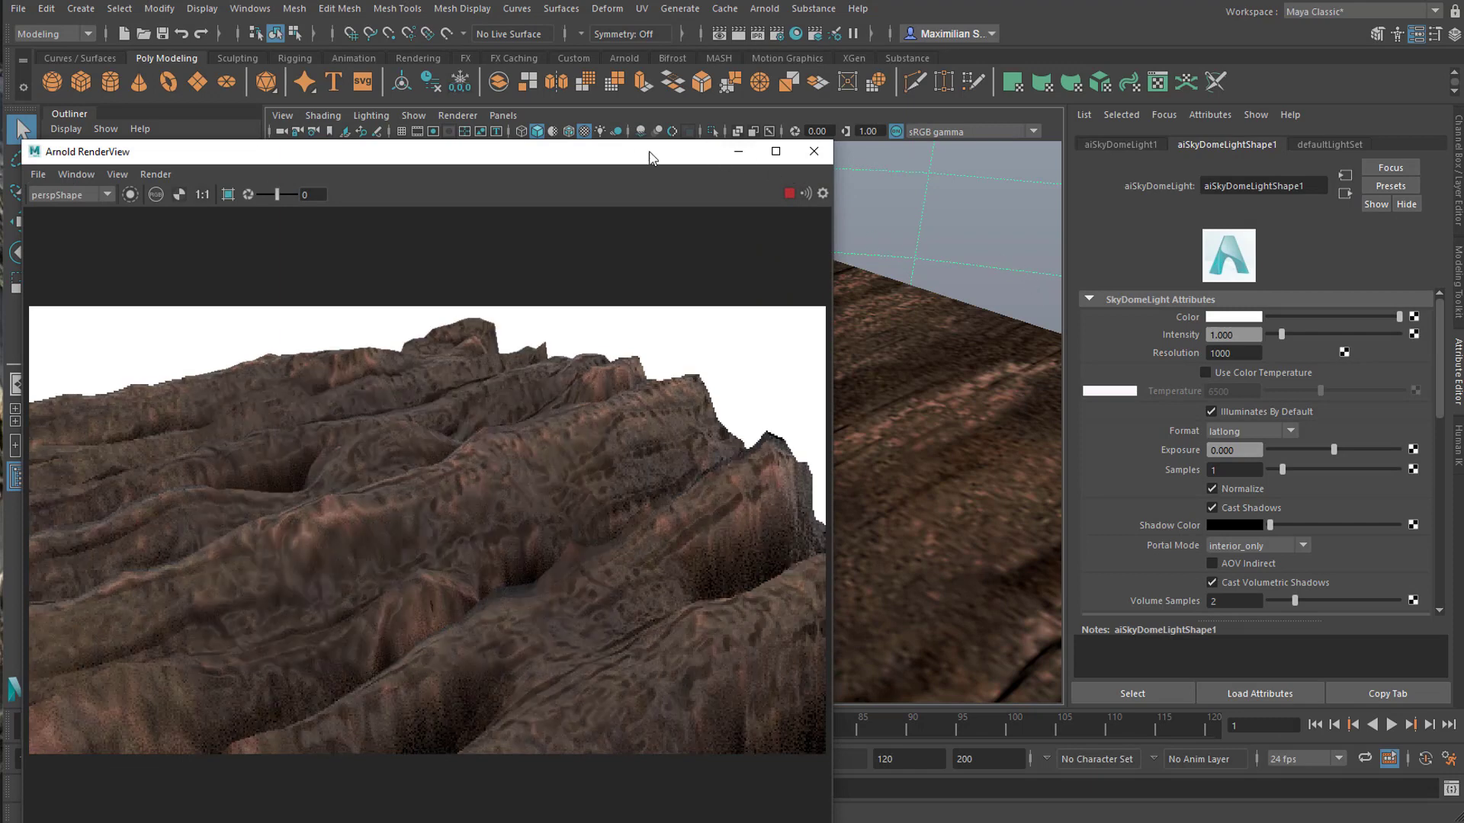
left_click_drag(637, 153, 879, 86)
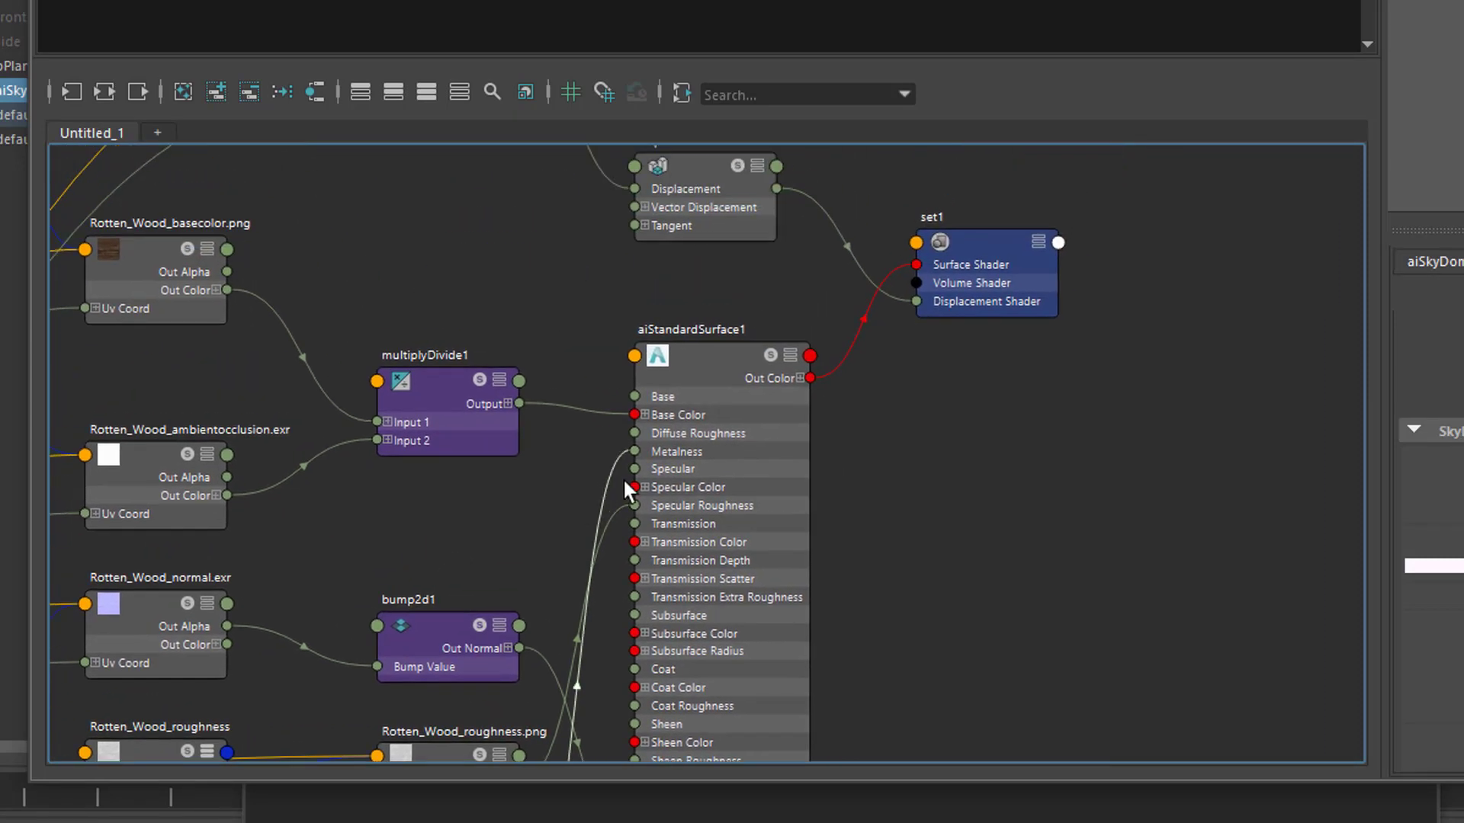
Shift the set1 node slightly and set the scale of displacementShader1 to 0.
left_click_drag(982, 247, 1037, 236)
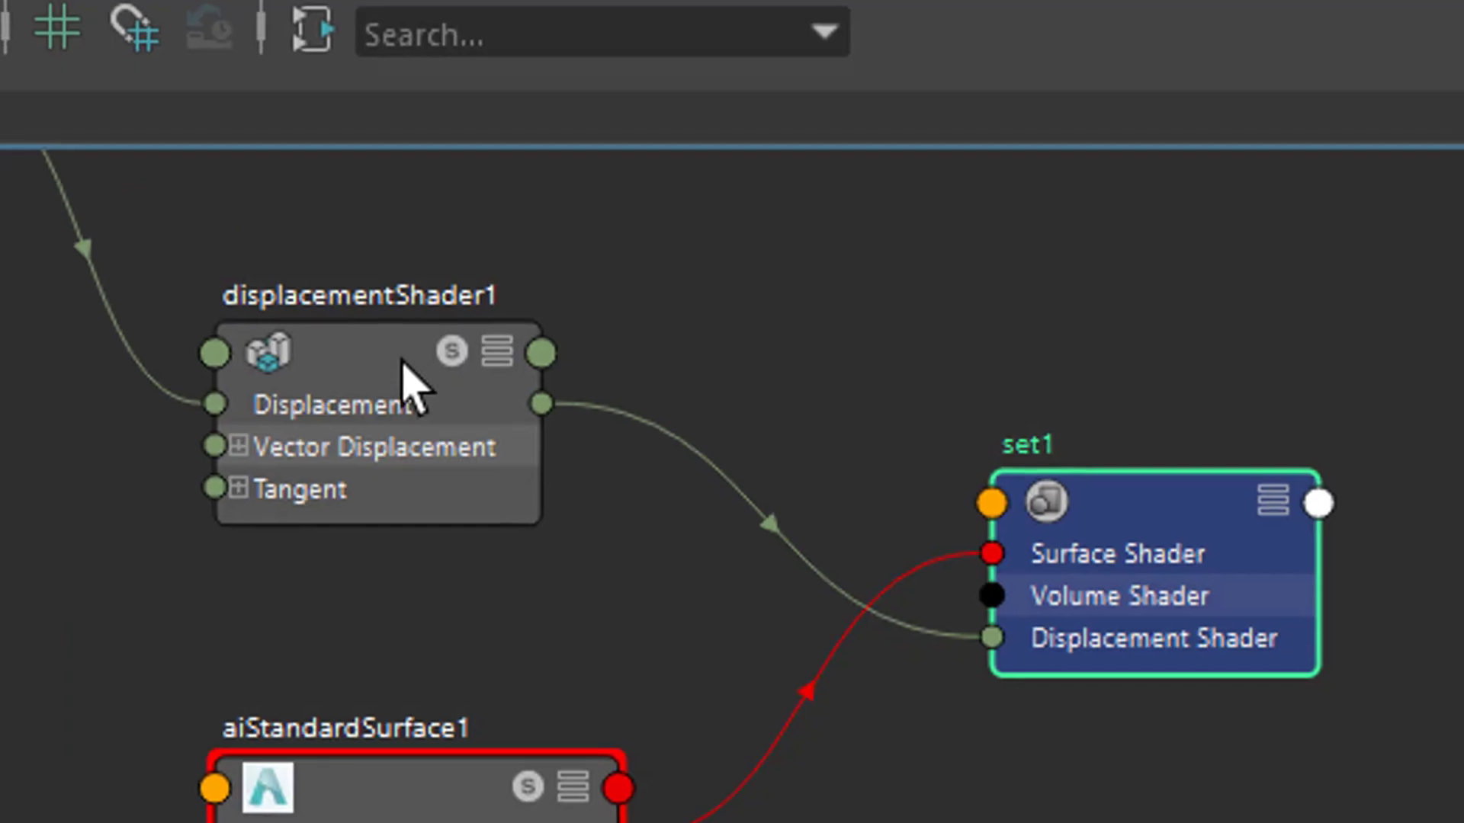
left_click(711, 169)
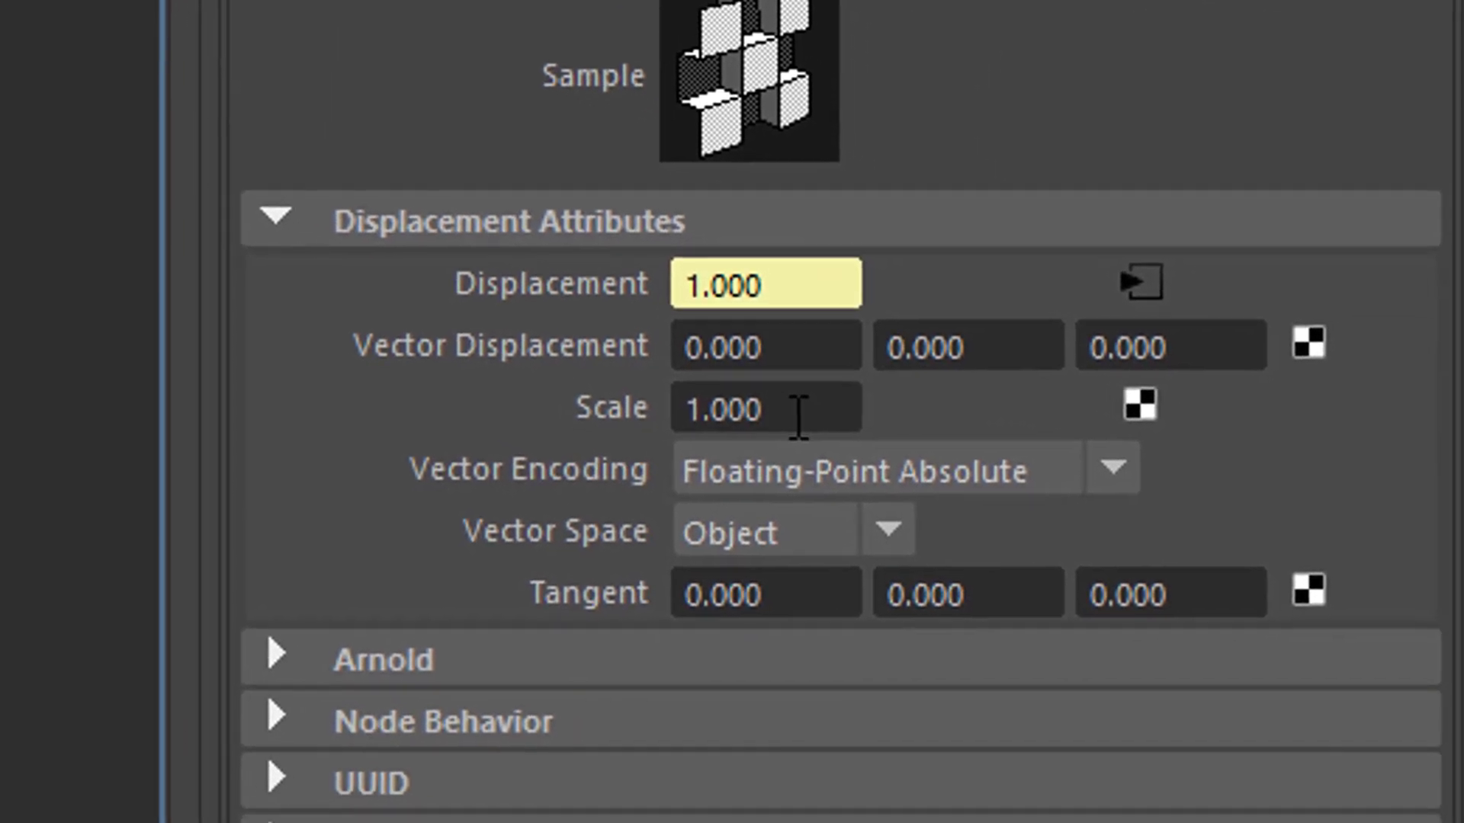
left_click(798, 415)
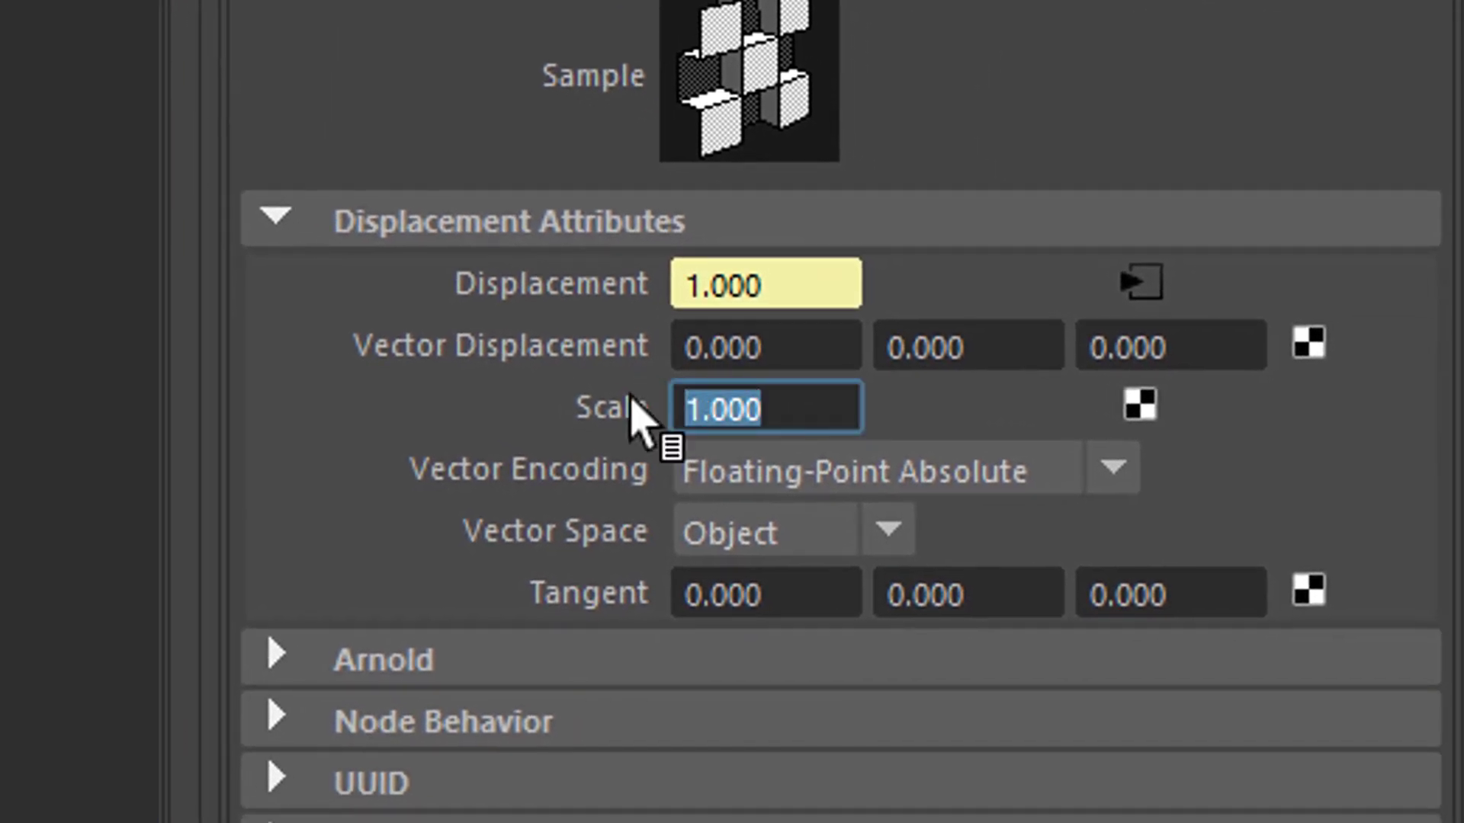
type("0")
key("Return")
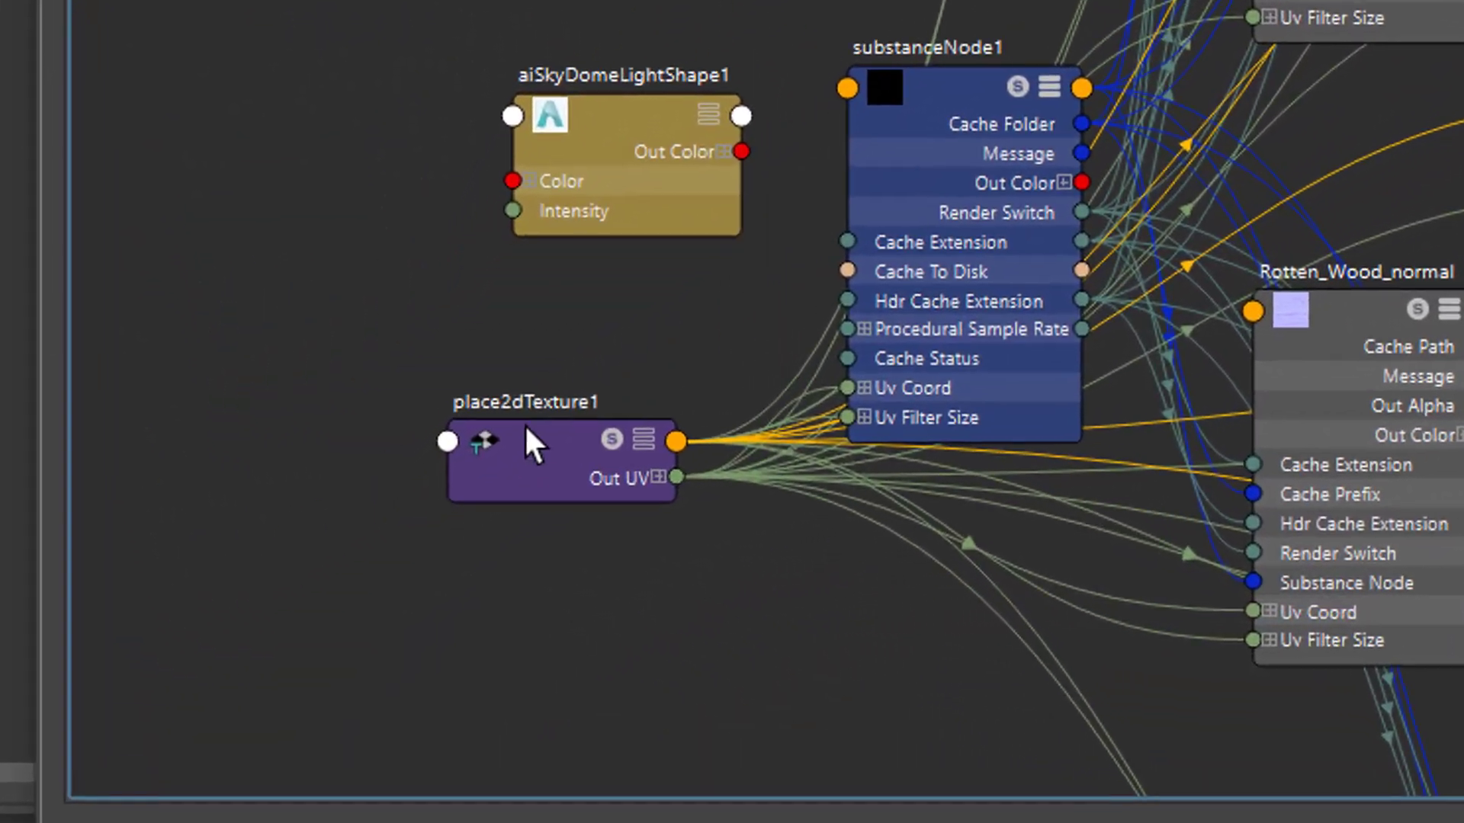
Set both Repeat UV values of the place2dTexture1 node to 10.
left_click(536, 441)
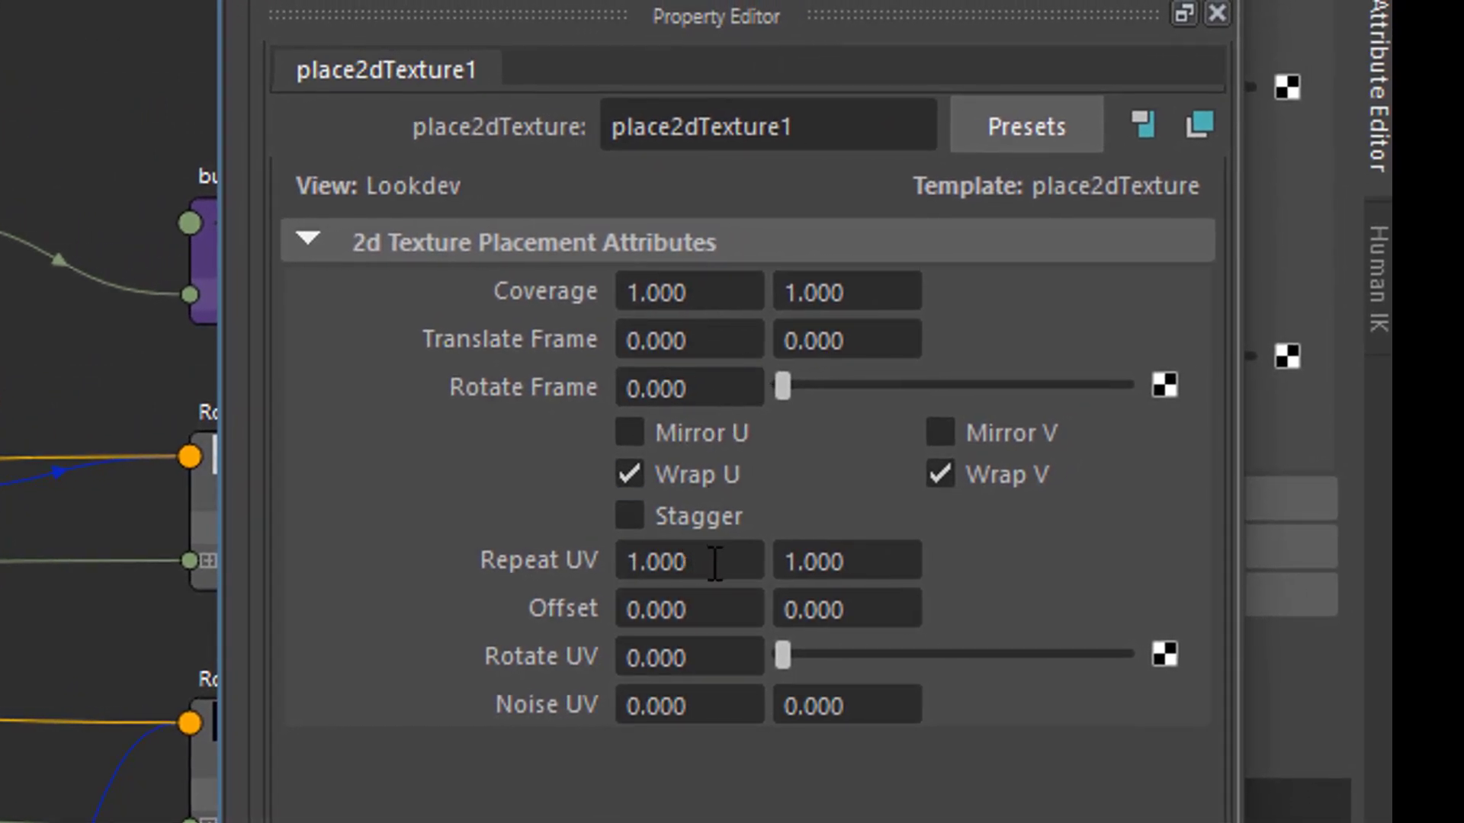
left_click_drag(714, 562, 584, 565)
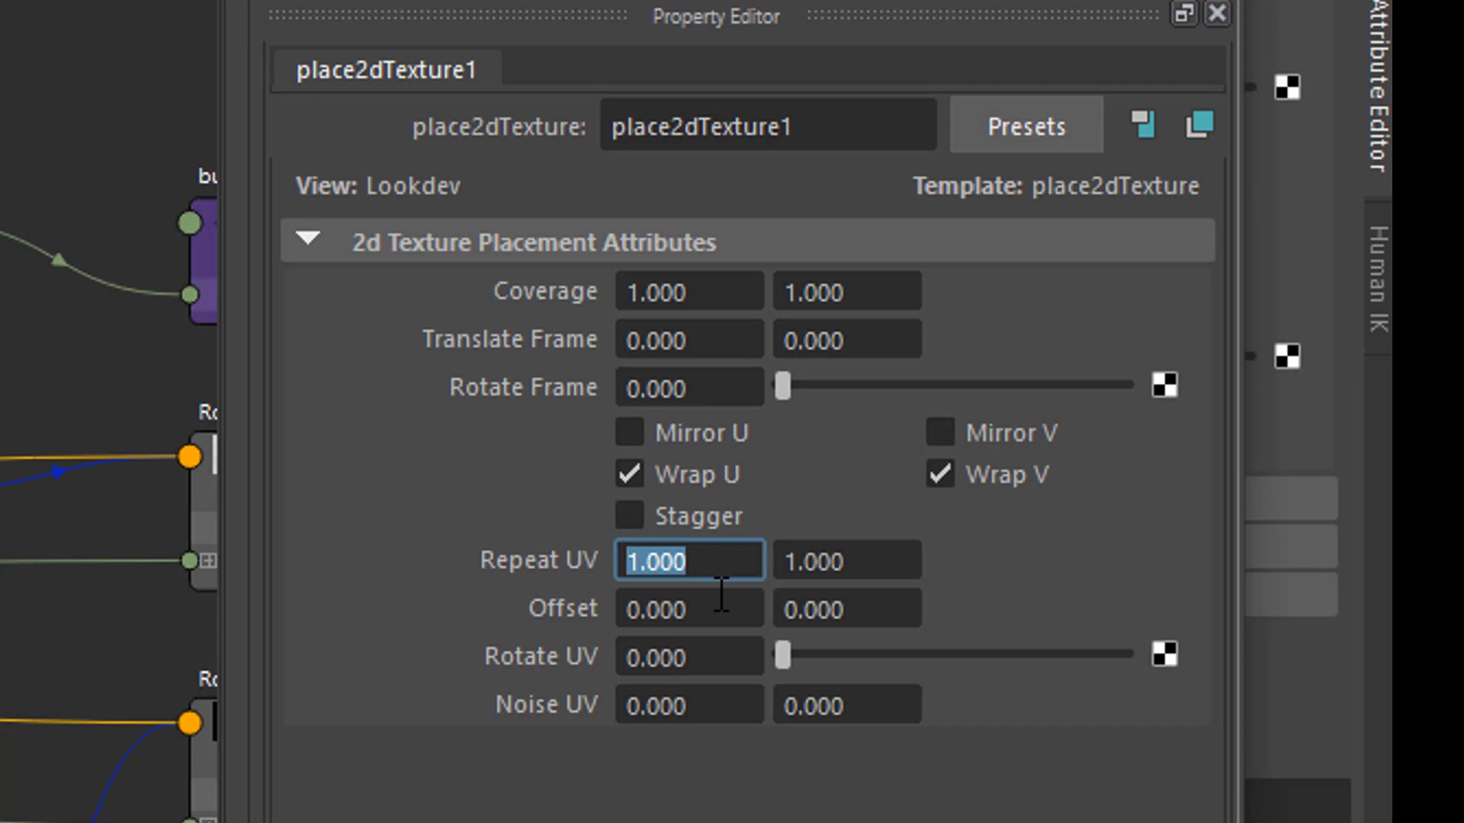
type("10")
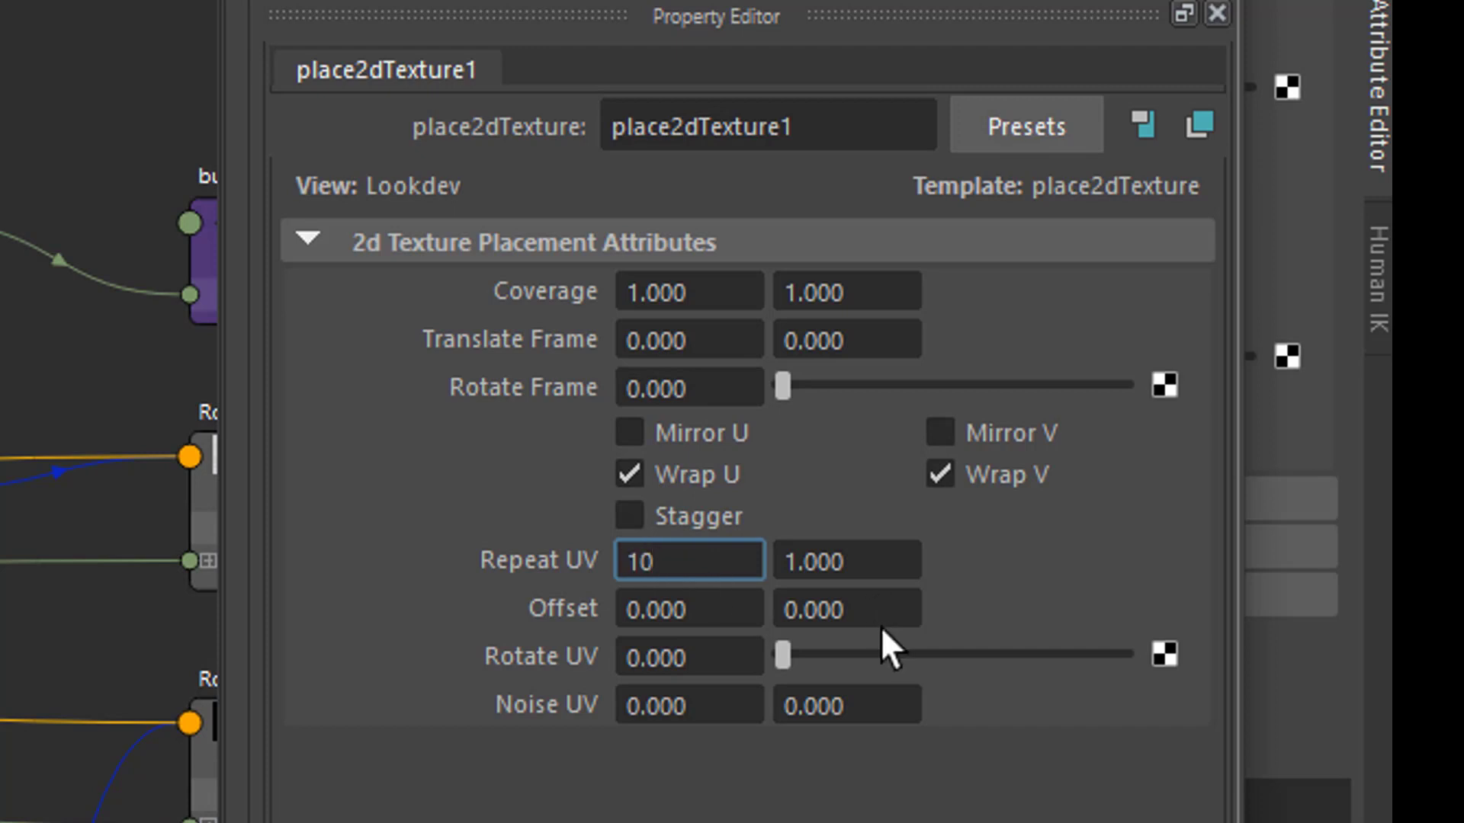
key("Tab")
type("10")
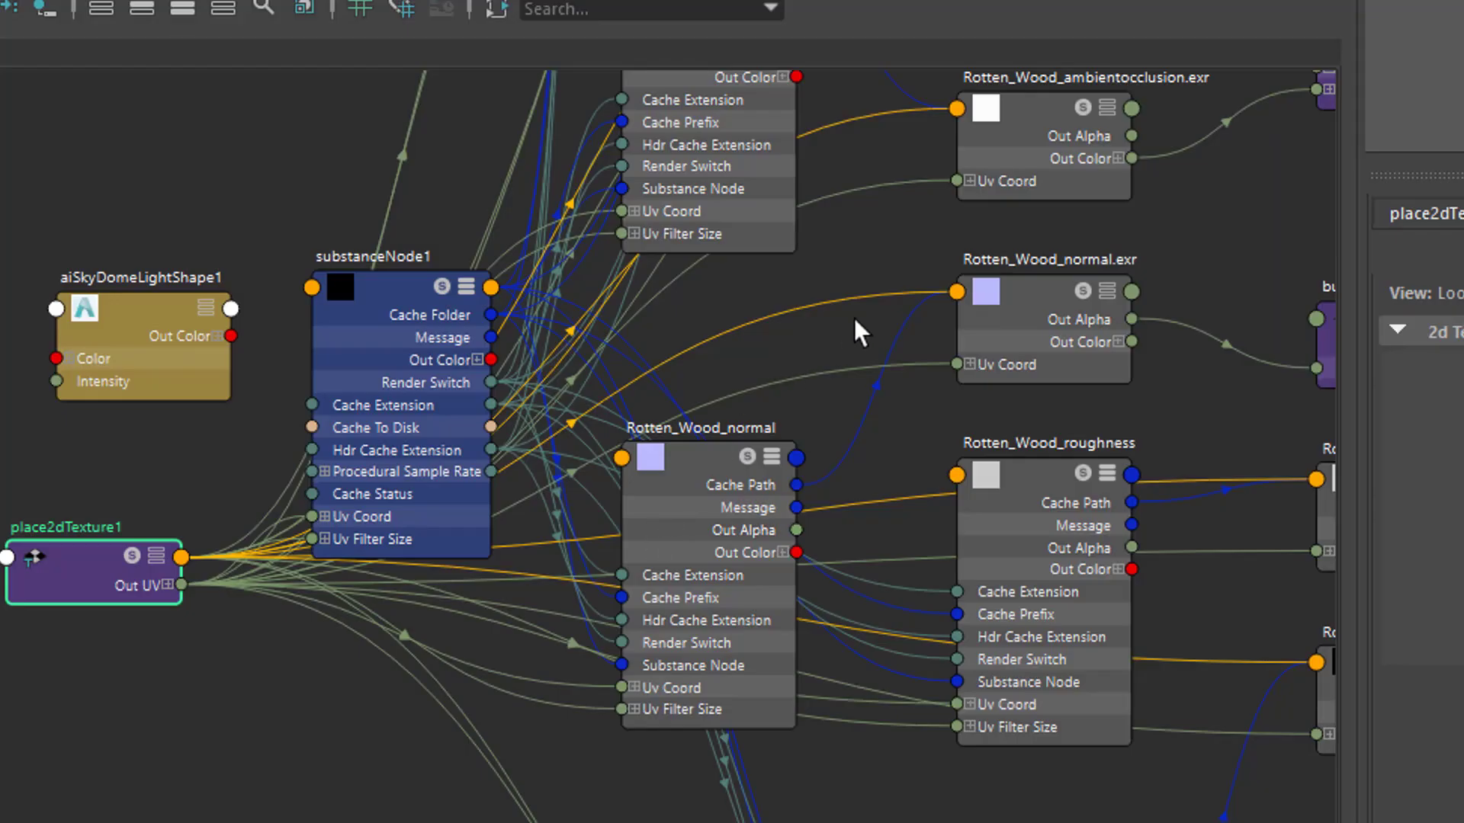
Check how displacementShader1 connects to the set1 node and set its displacement scale to 0.5.
middle_click_drag(608, 516, 497, 699, "alt")
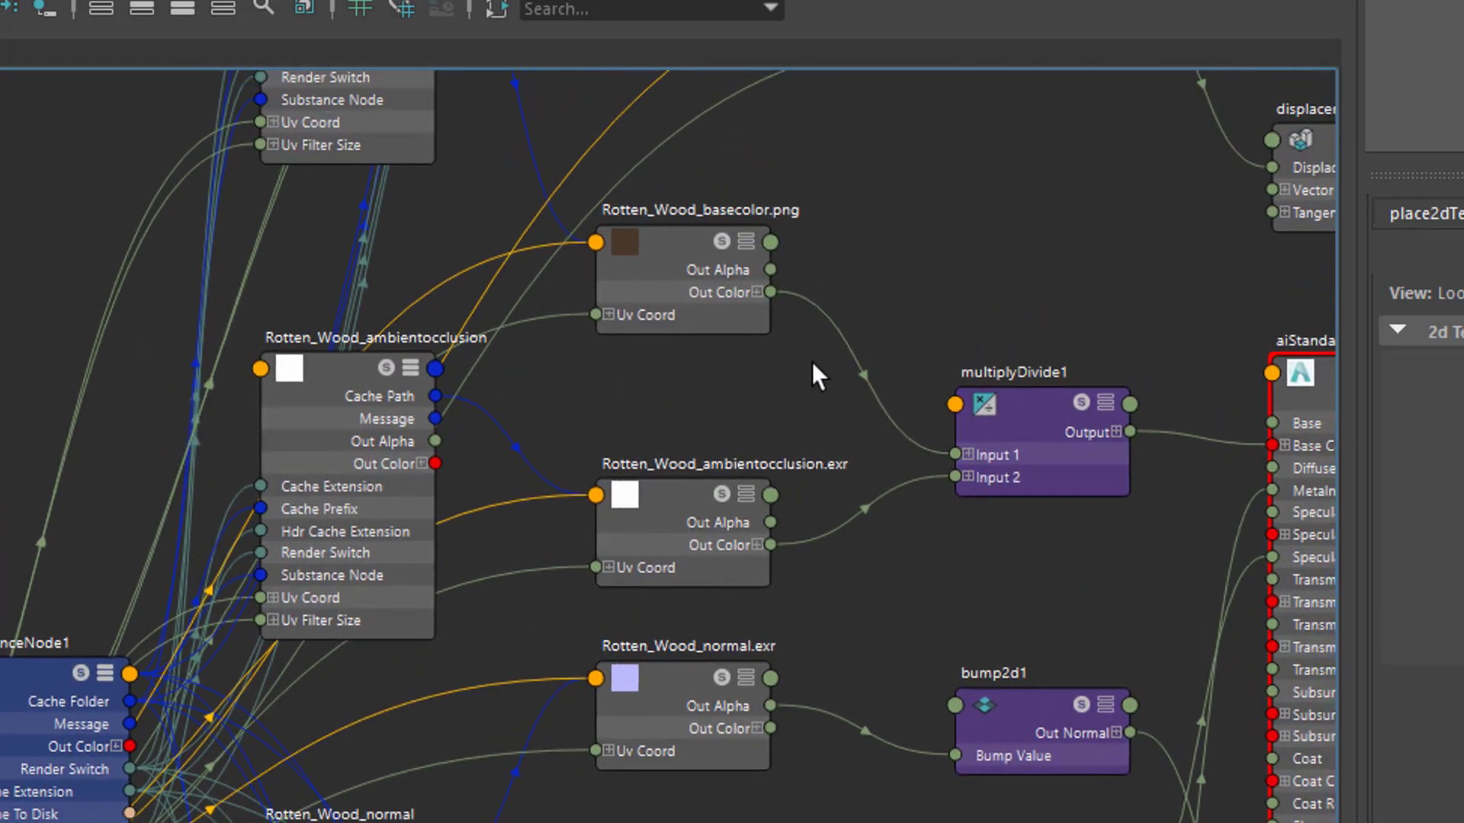
scroll(637, 542, "down", 3)
middle_click_drag(637, 542, 602, 663, "alt")
middle_click_drag(744, 625, 337, 300, "alt")
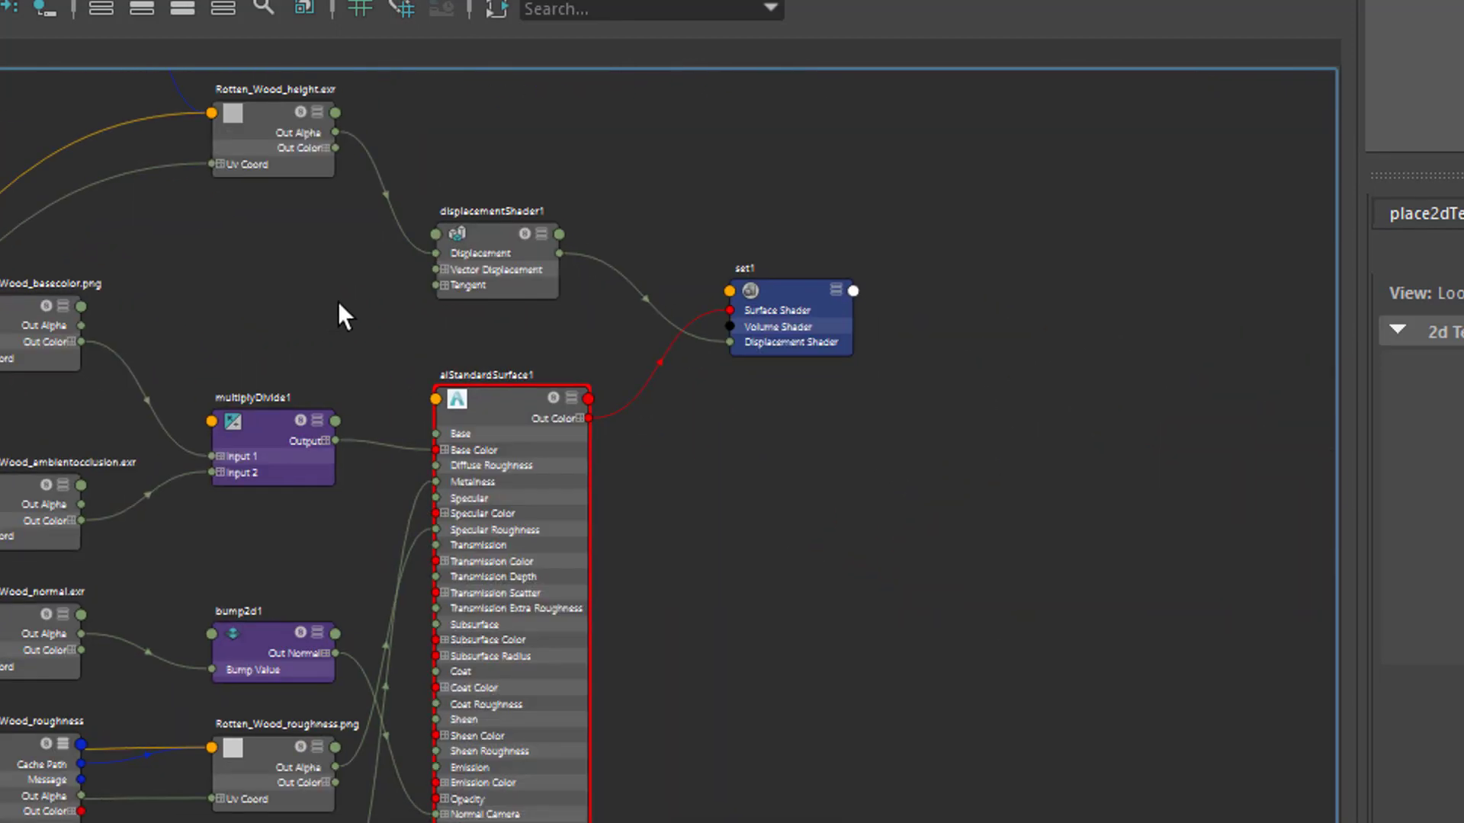
left_click(497, 233)
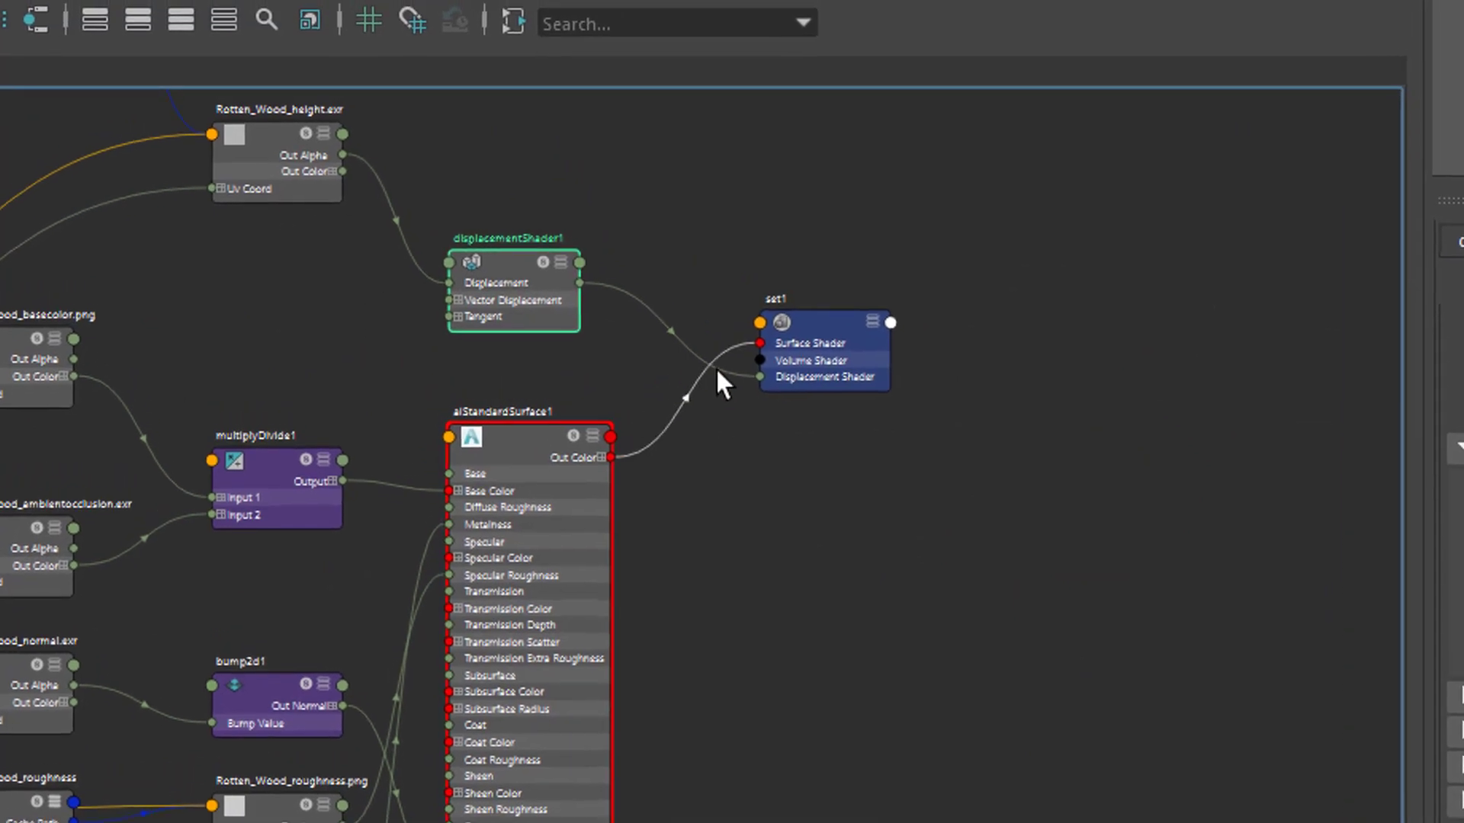
left_click(718, 372)
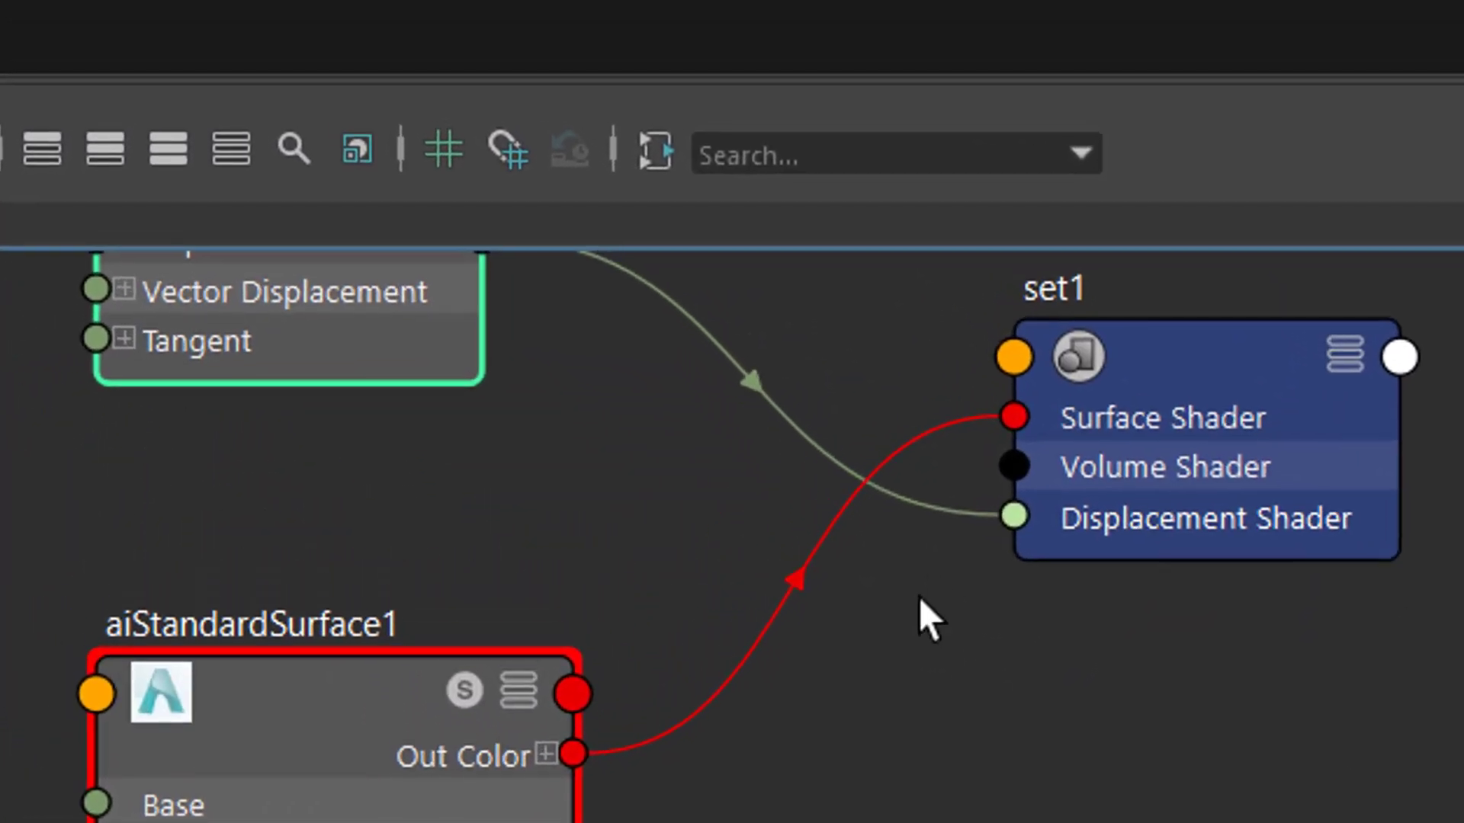
middle_click_drag(975, 767, 1113, 822, "alt")
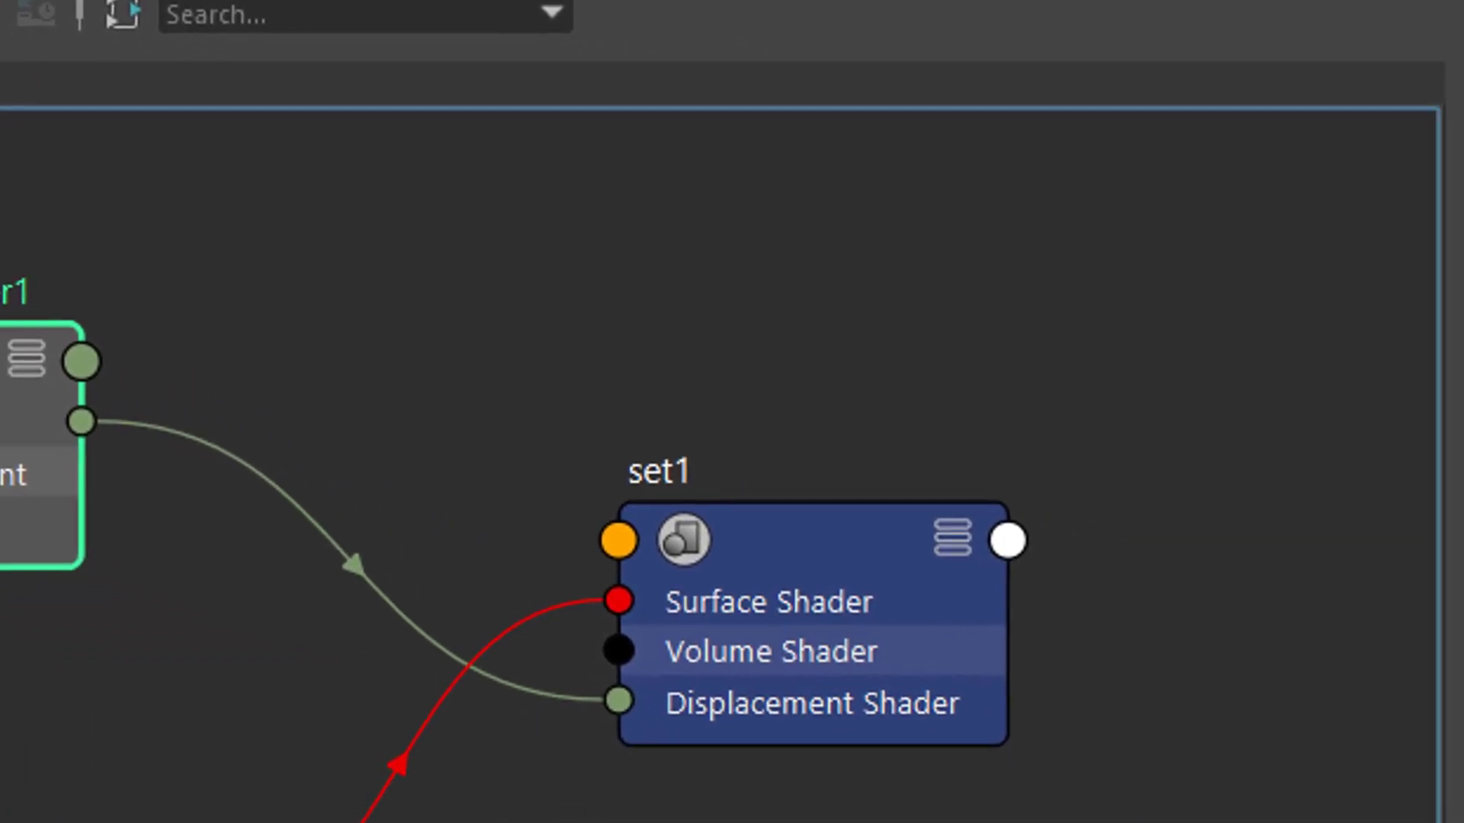
left_click(1458, 690)
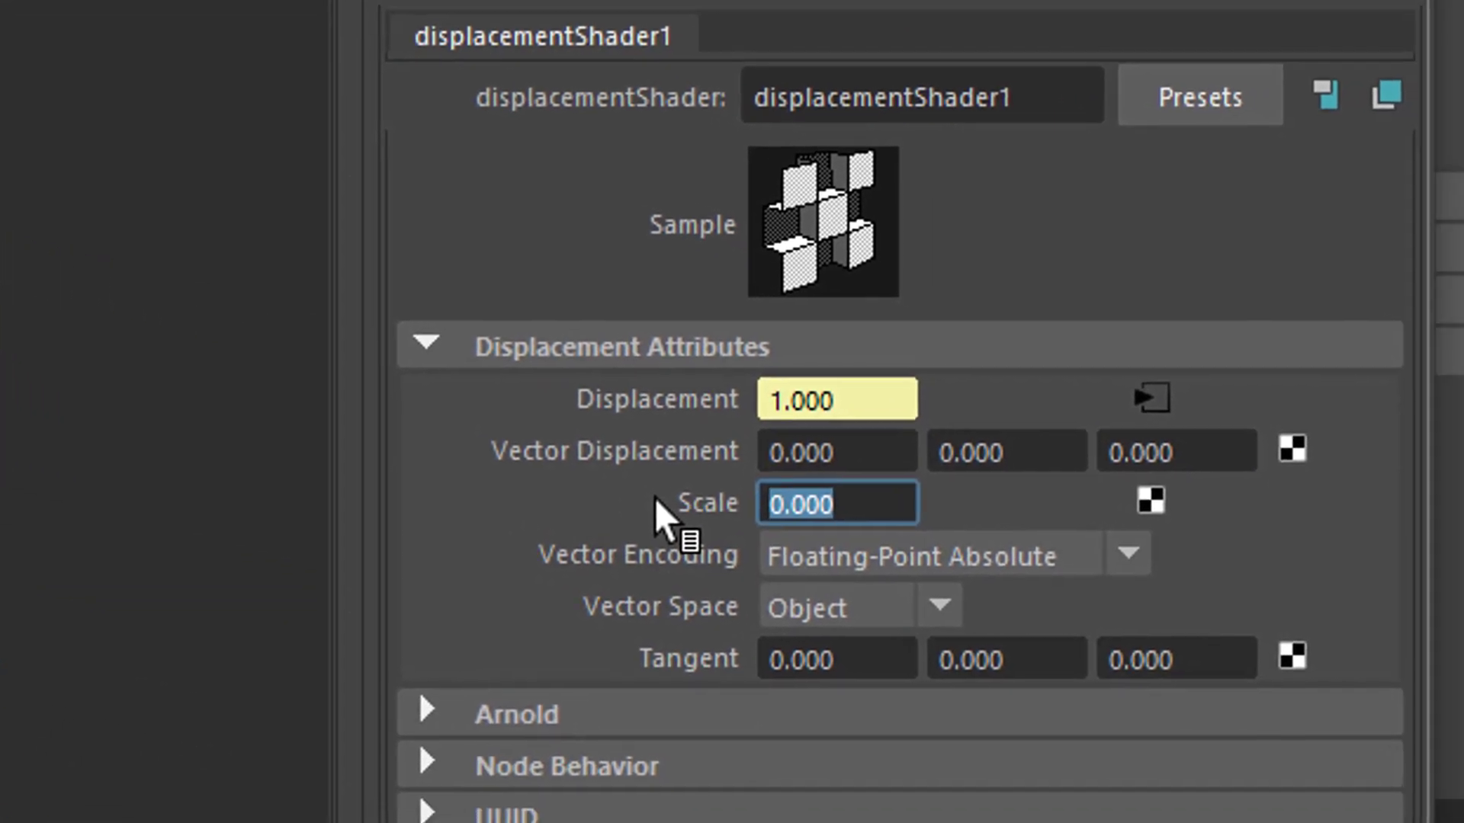
type("0.5")
key("Return")
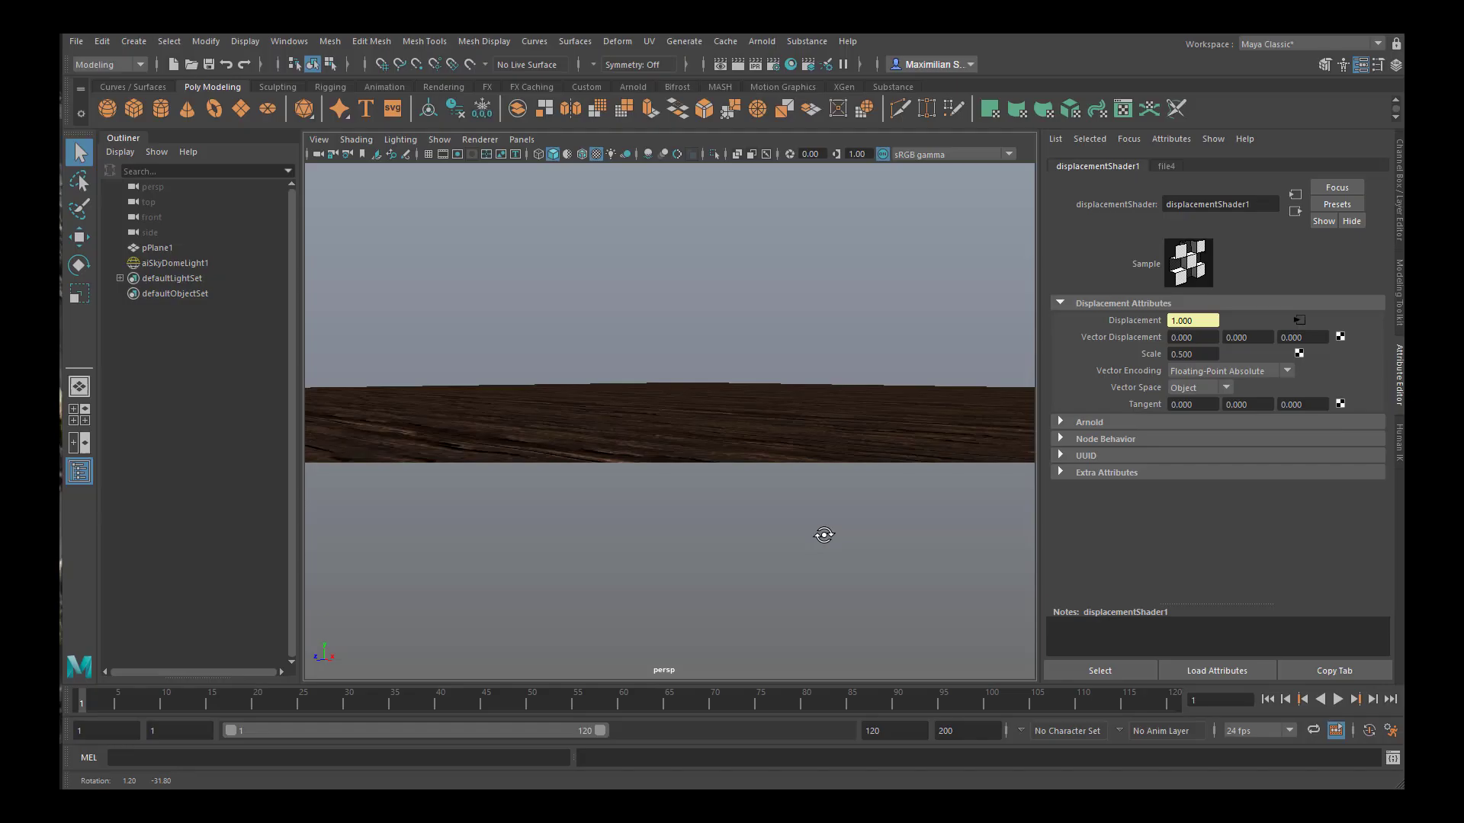
Render the tiled plane in Arnold from a low viewing angle and move the render window aside.
left_click_drag(824, 533, 882, 555, "alt")
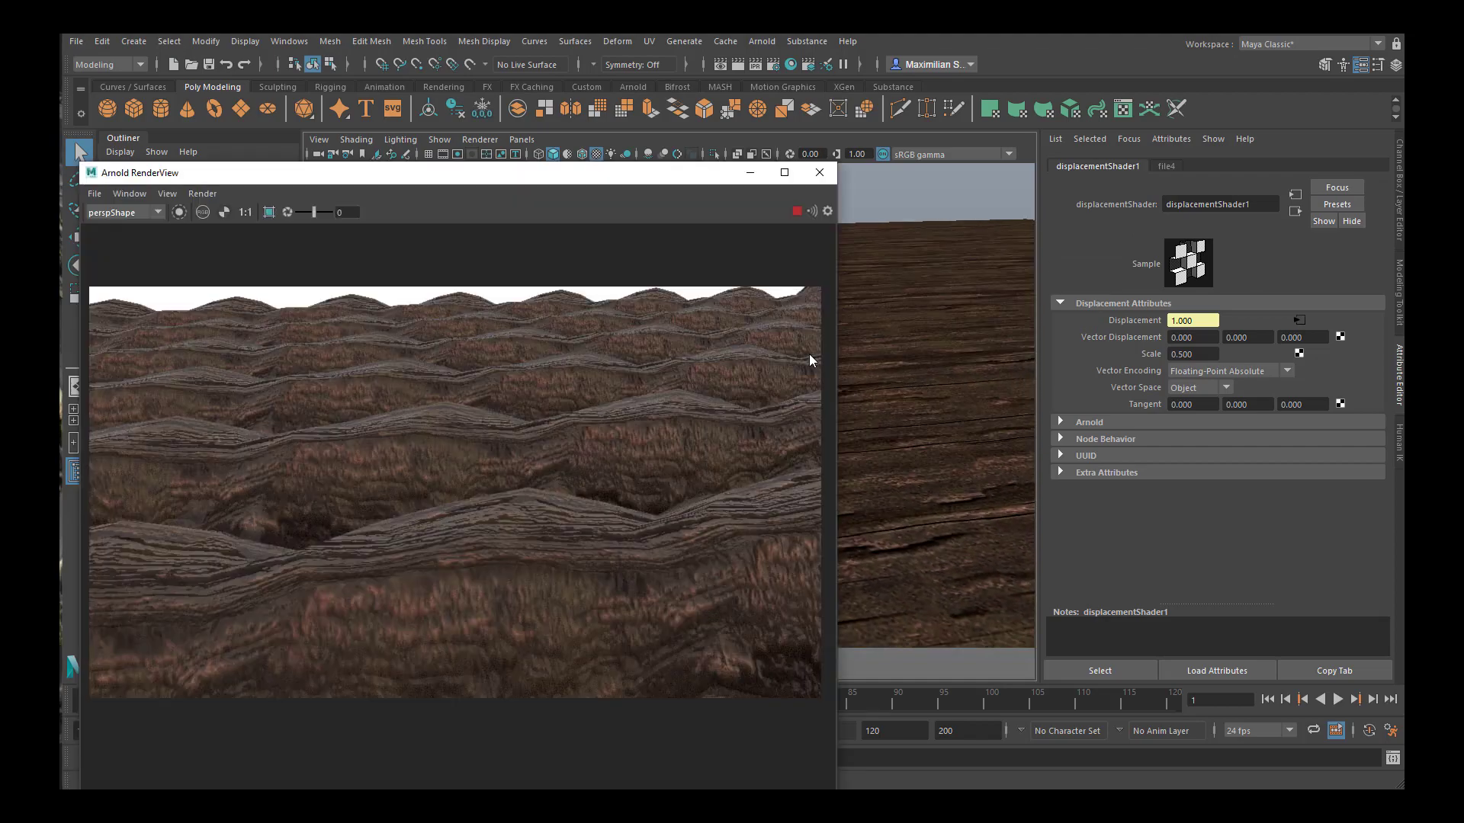
left_click_drag(706, 180, 898, 121)
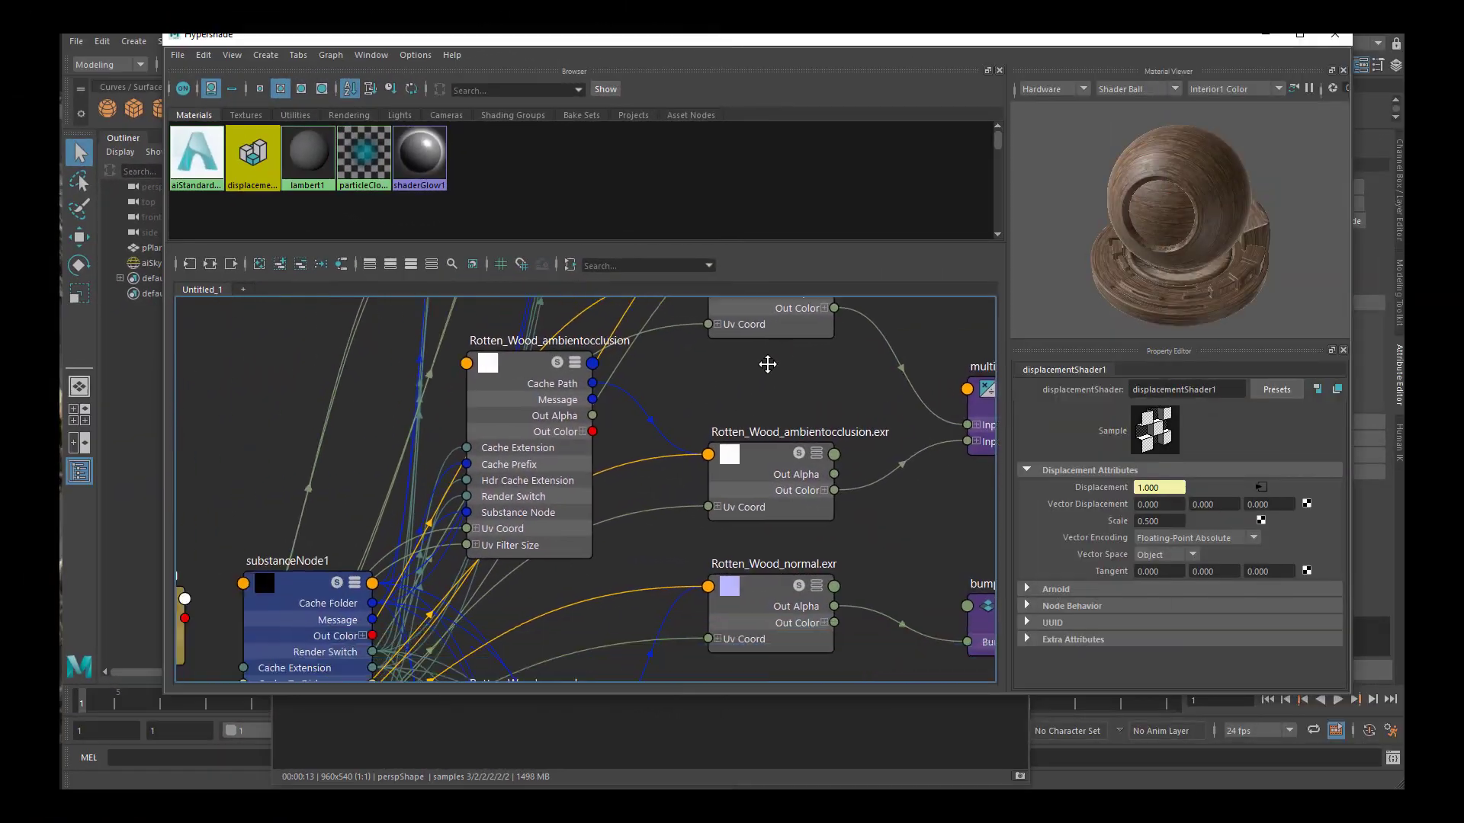
Apply the Rotten Wood Old preset to substanceNode1.
middle_click_drag(767, 364, 942, 274, "alt")
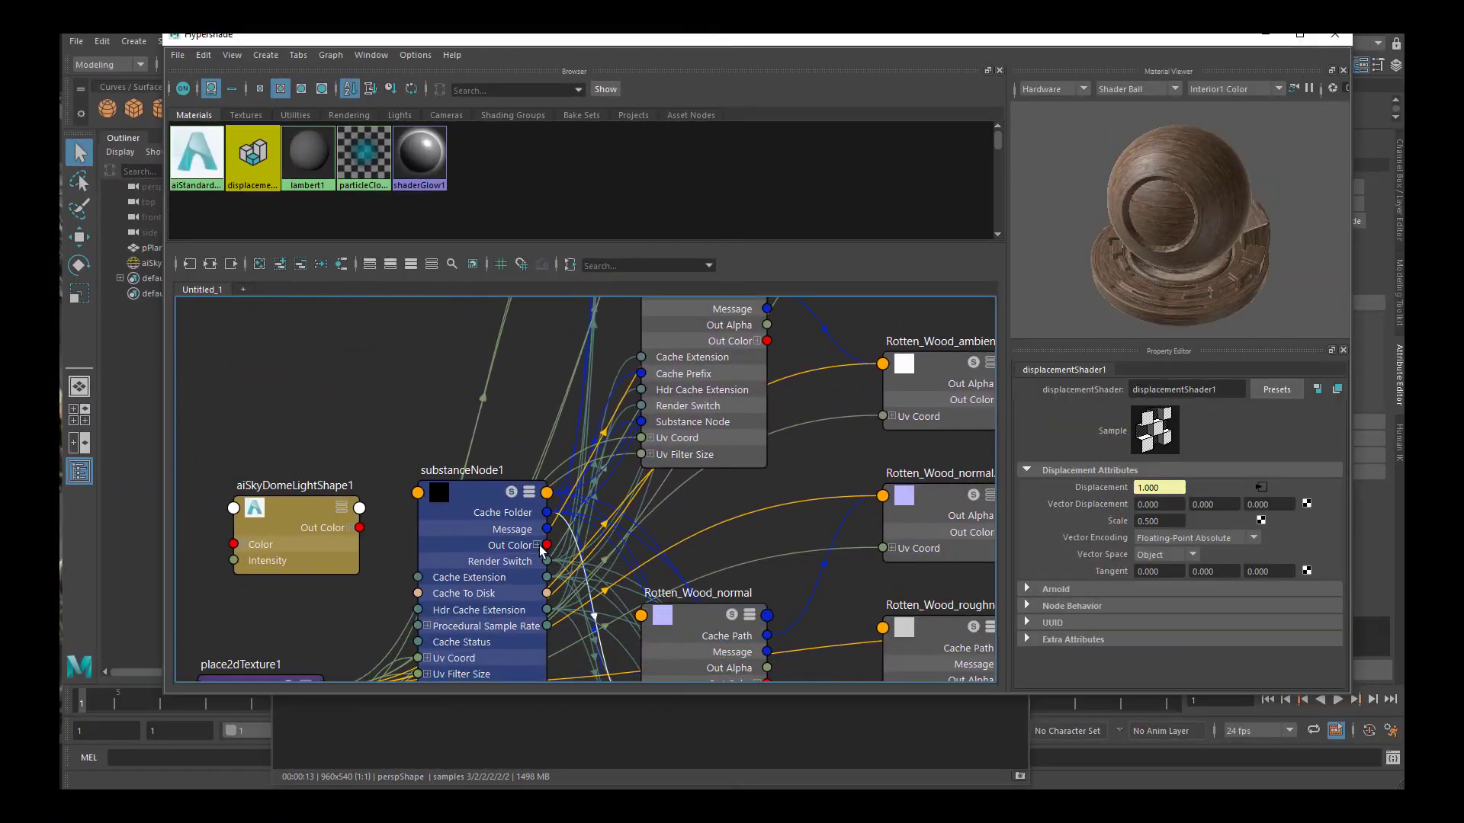
left_click(474, 503)
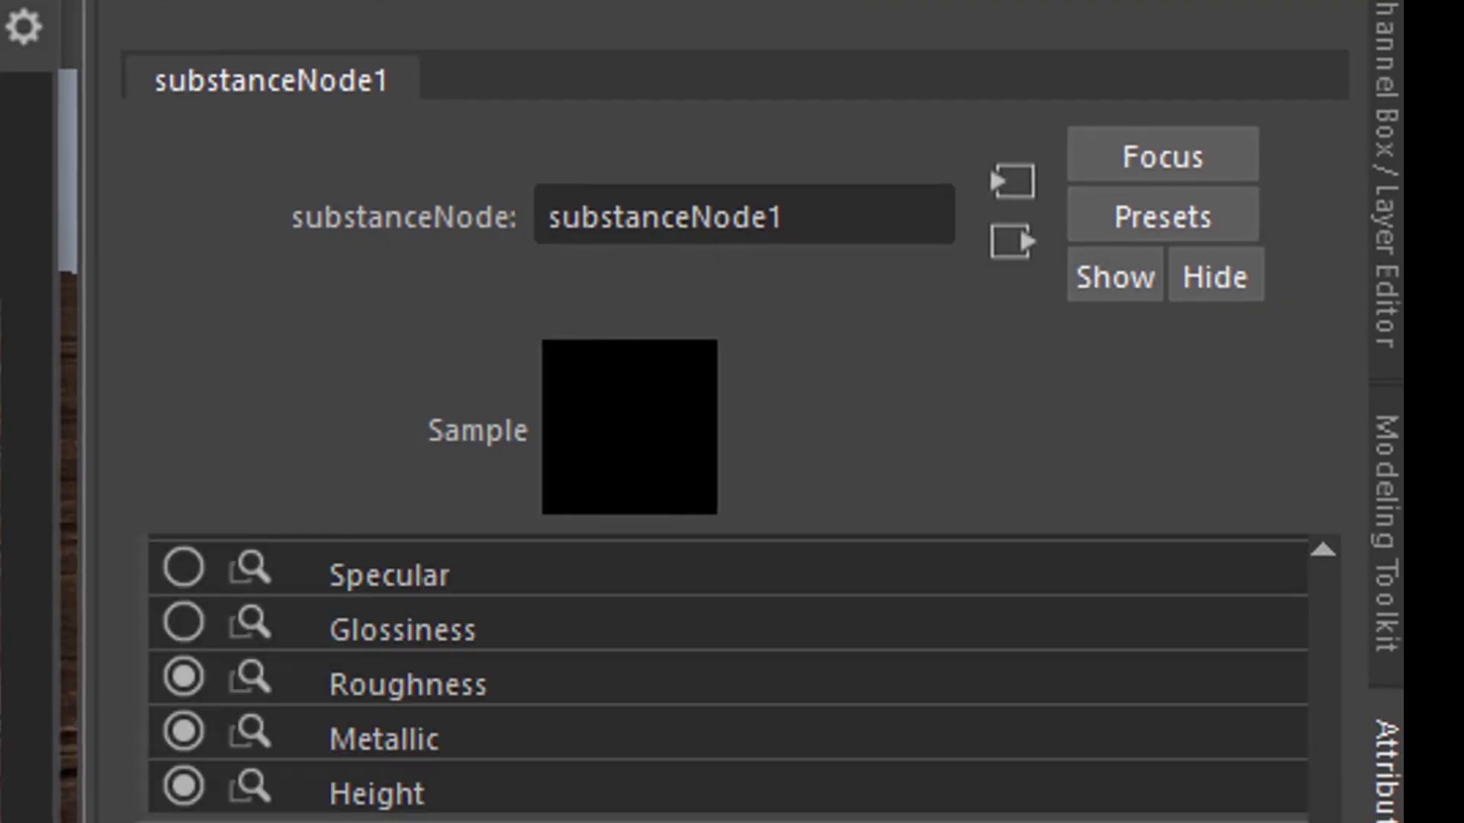
scroll(752, 702, "down", 2)
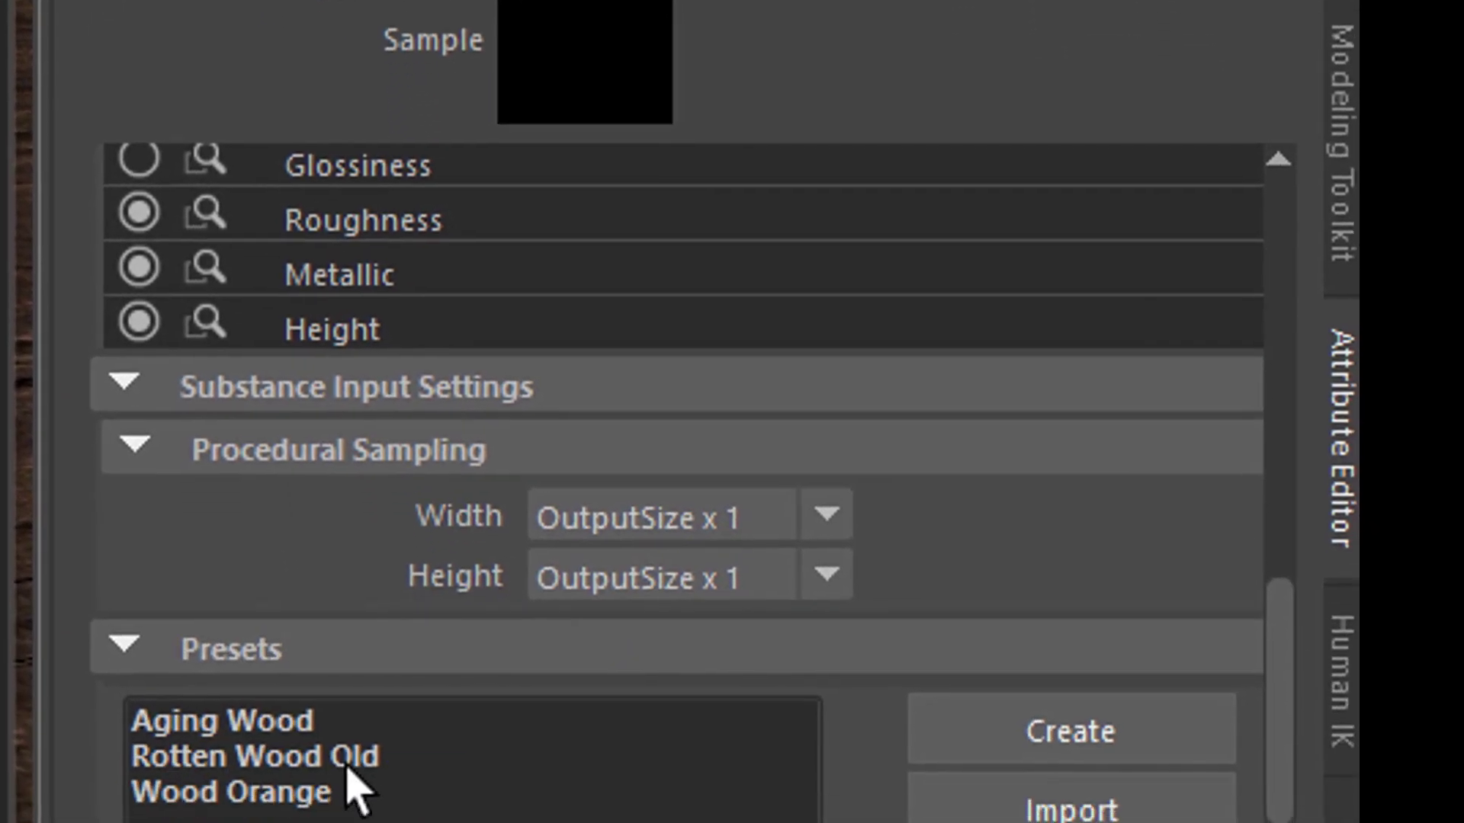
left_click(351, 626)
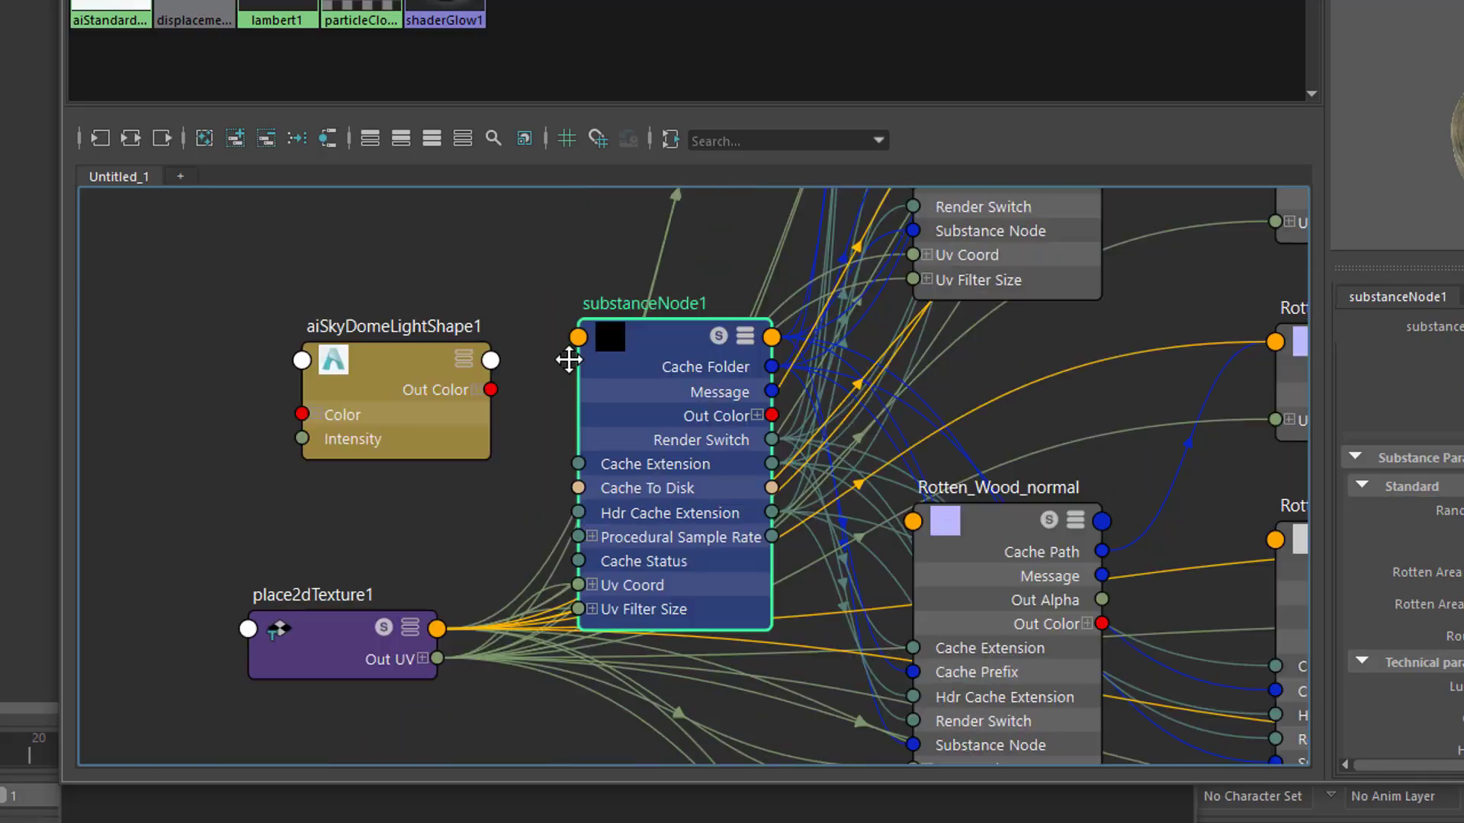
Set both Repeat UV values of the place2dTexture1 node to 2.
middle_click_drag(569, 359, 569, 283)
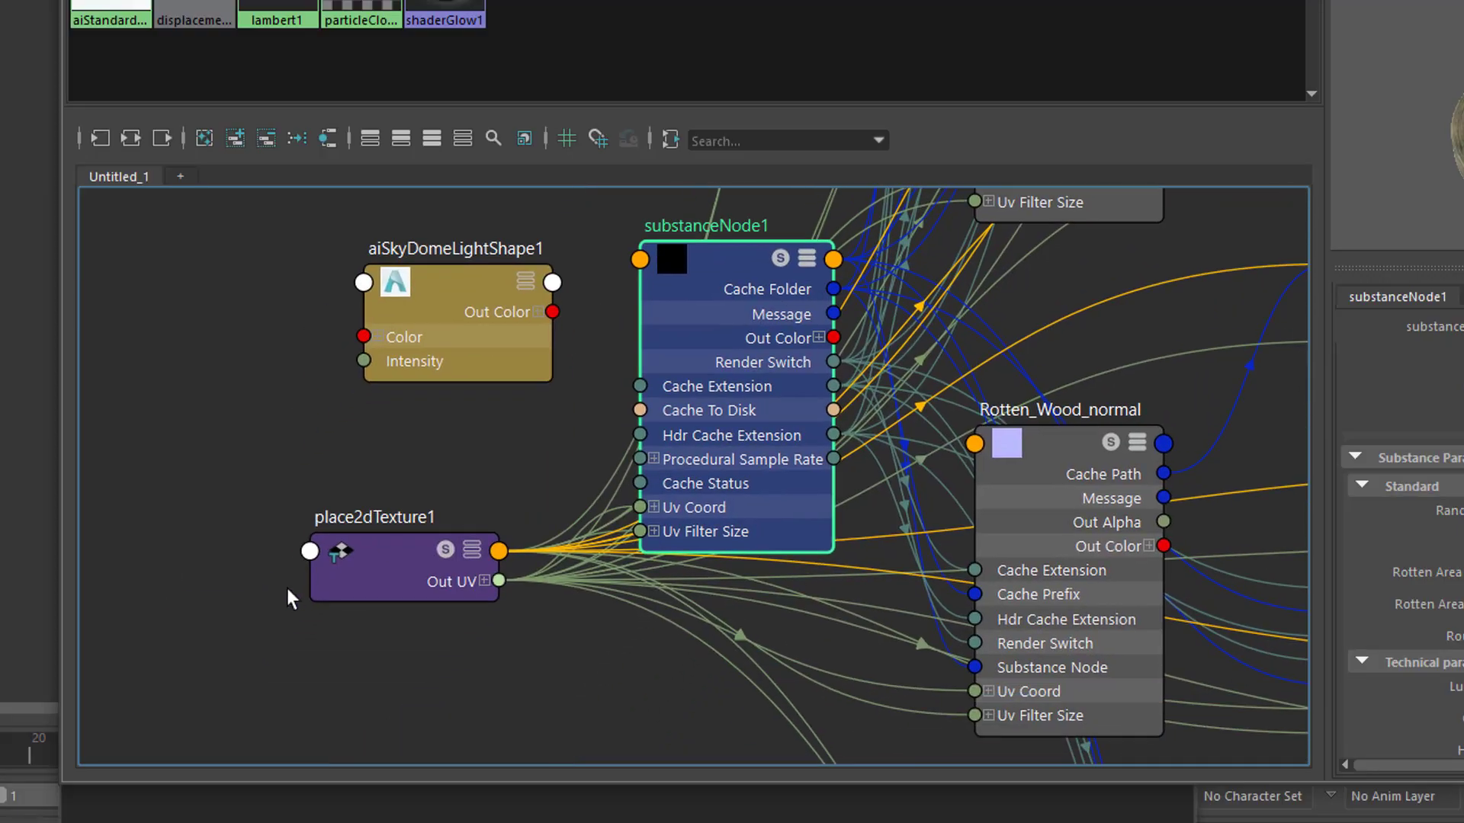
left_click(363, 561)
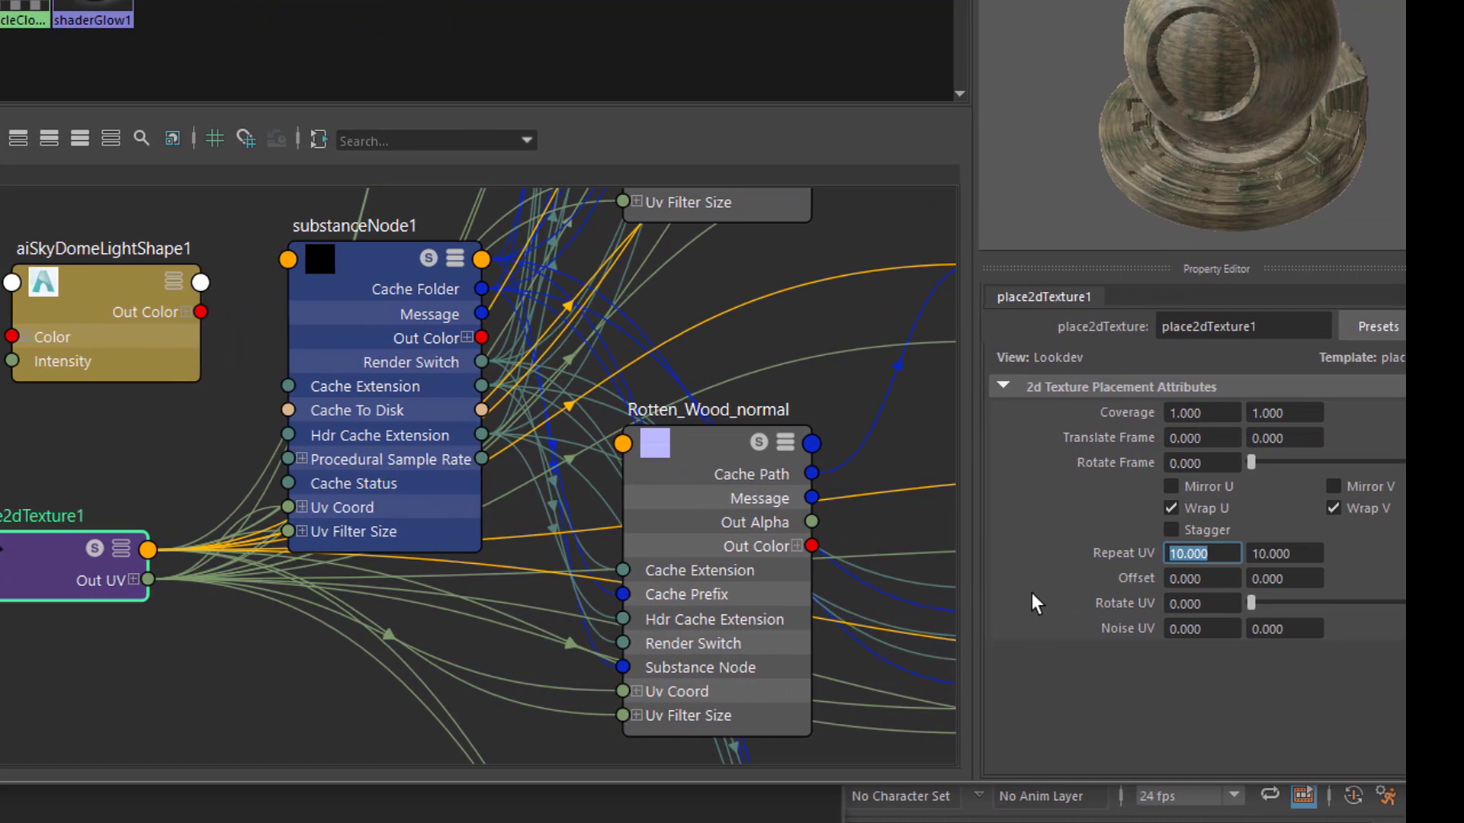
type("2")
key("Tab")
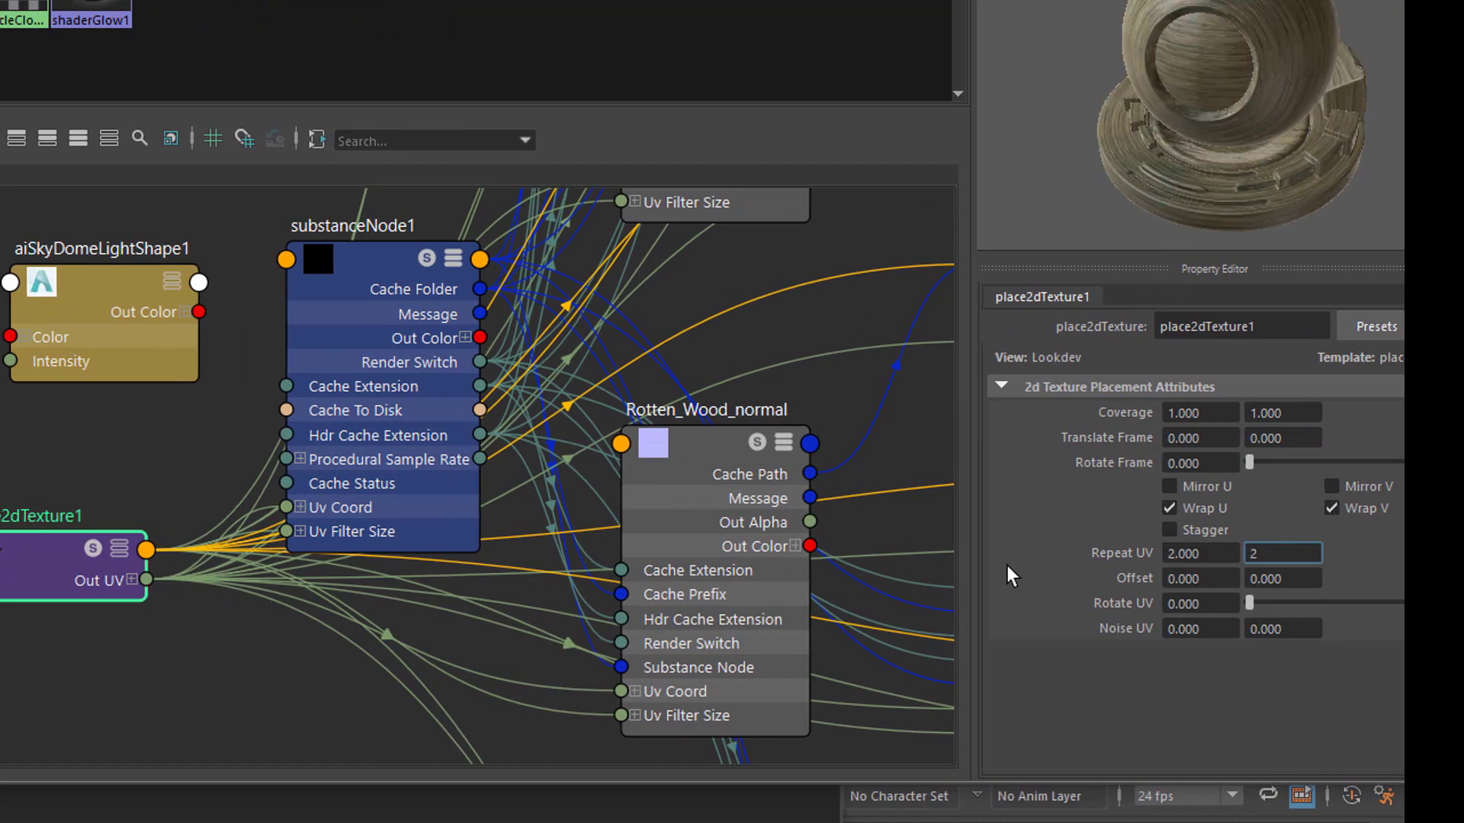
type("2")
key("Return")
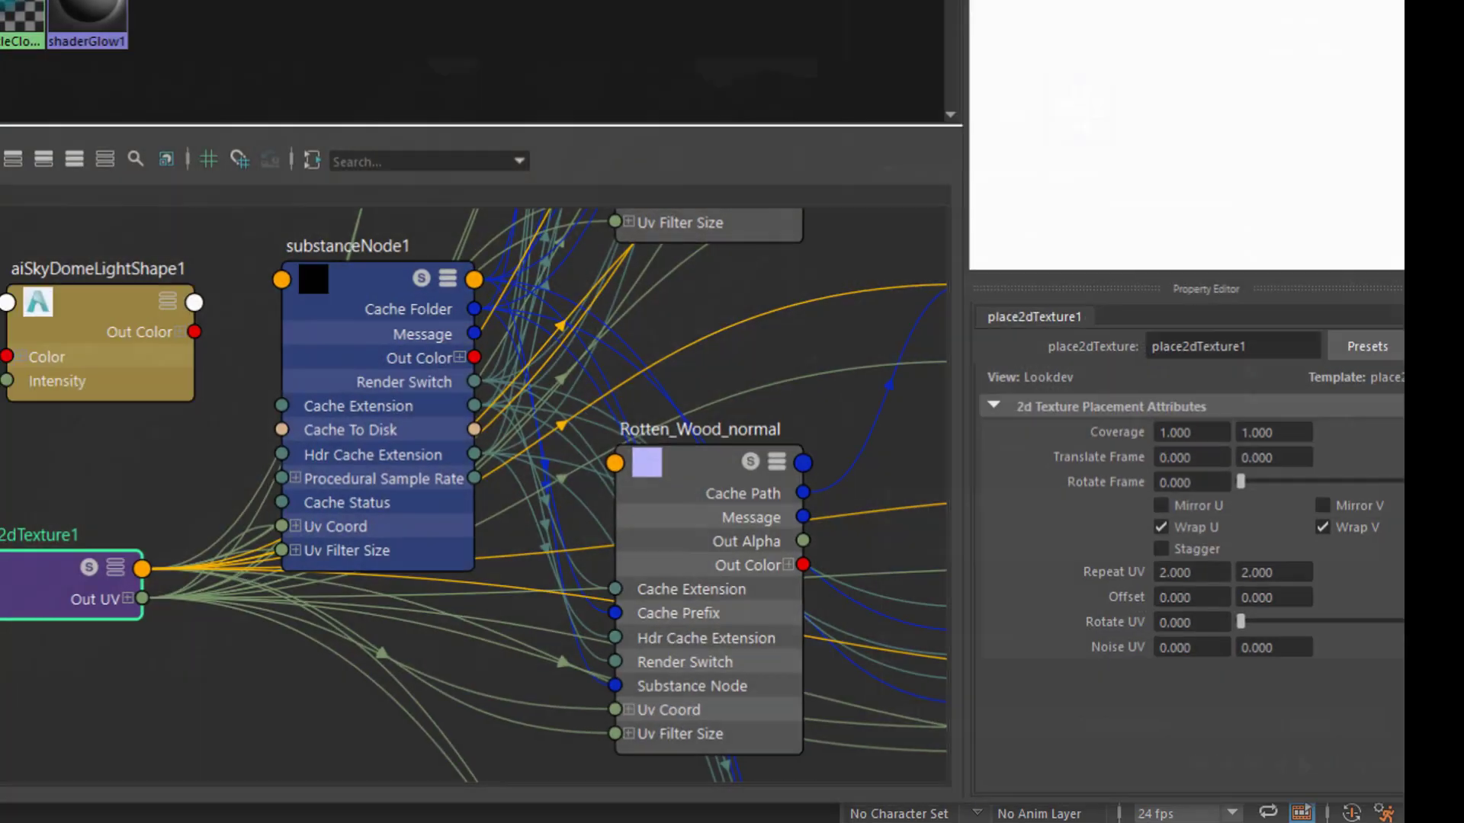
Lower the Rotten Area Amount of substanceNode1 to about 0.362.
left_click(314, 254)
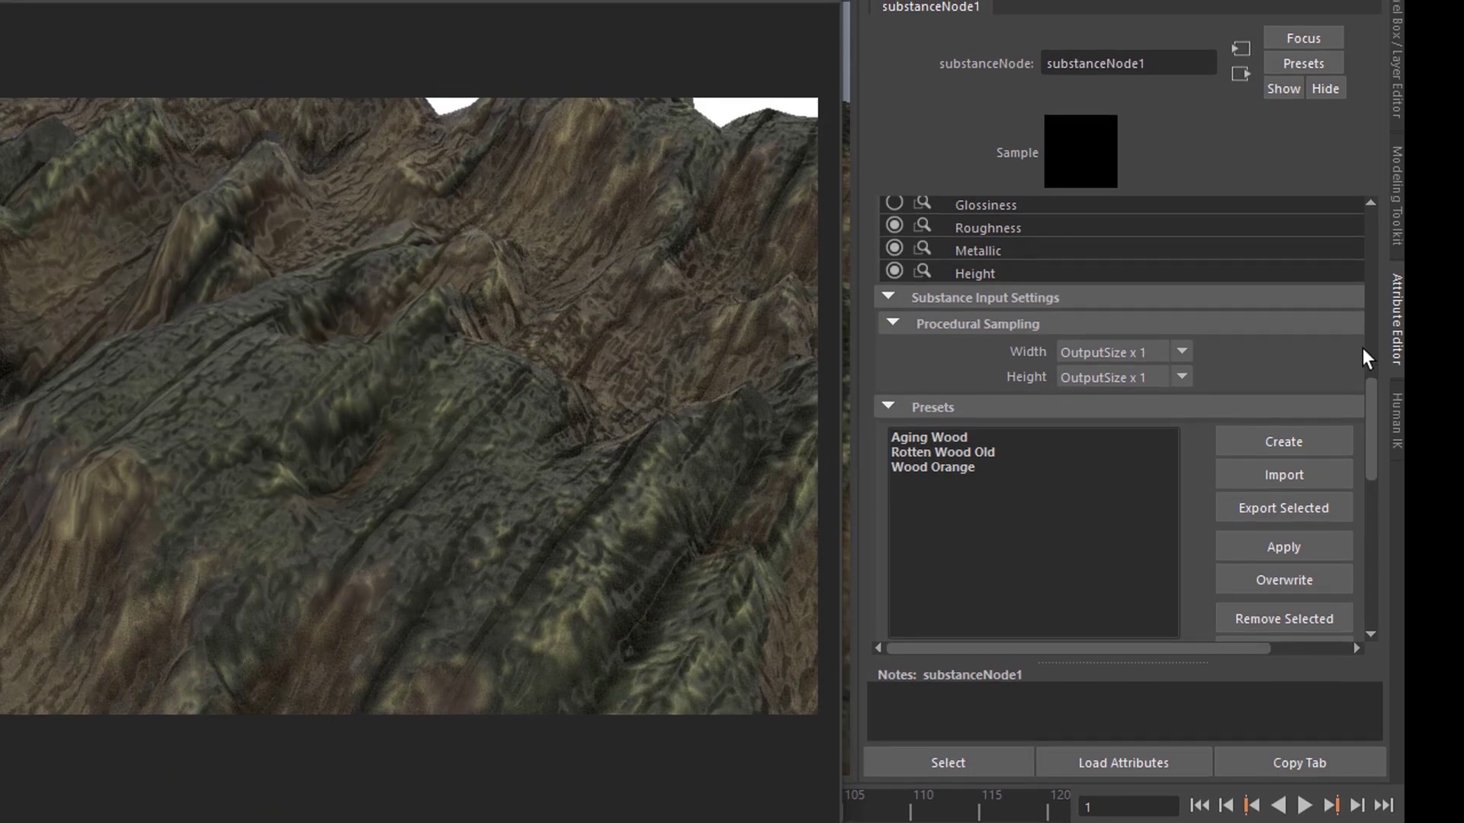
left_click_drag(1372, 392, 1389, 529)
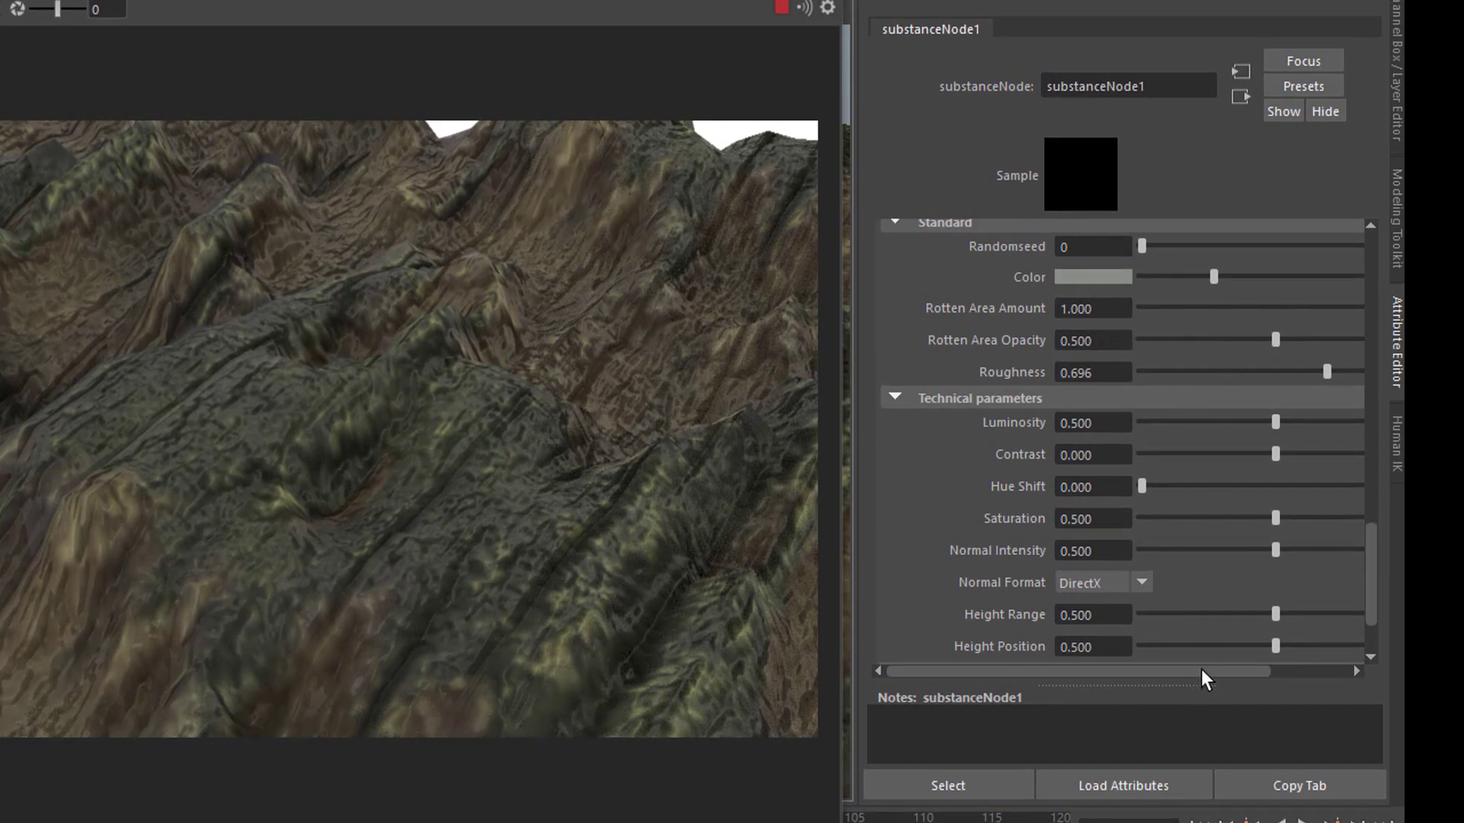
left_click_drag(1194, 671, 1284, 678)
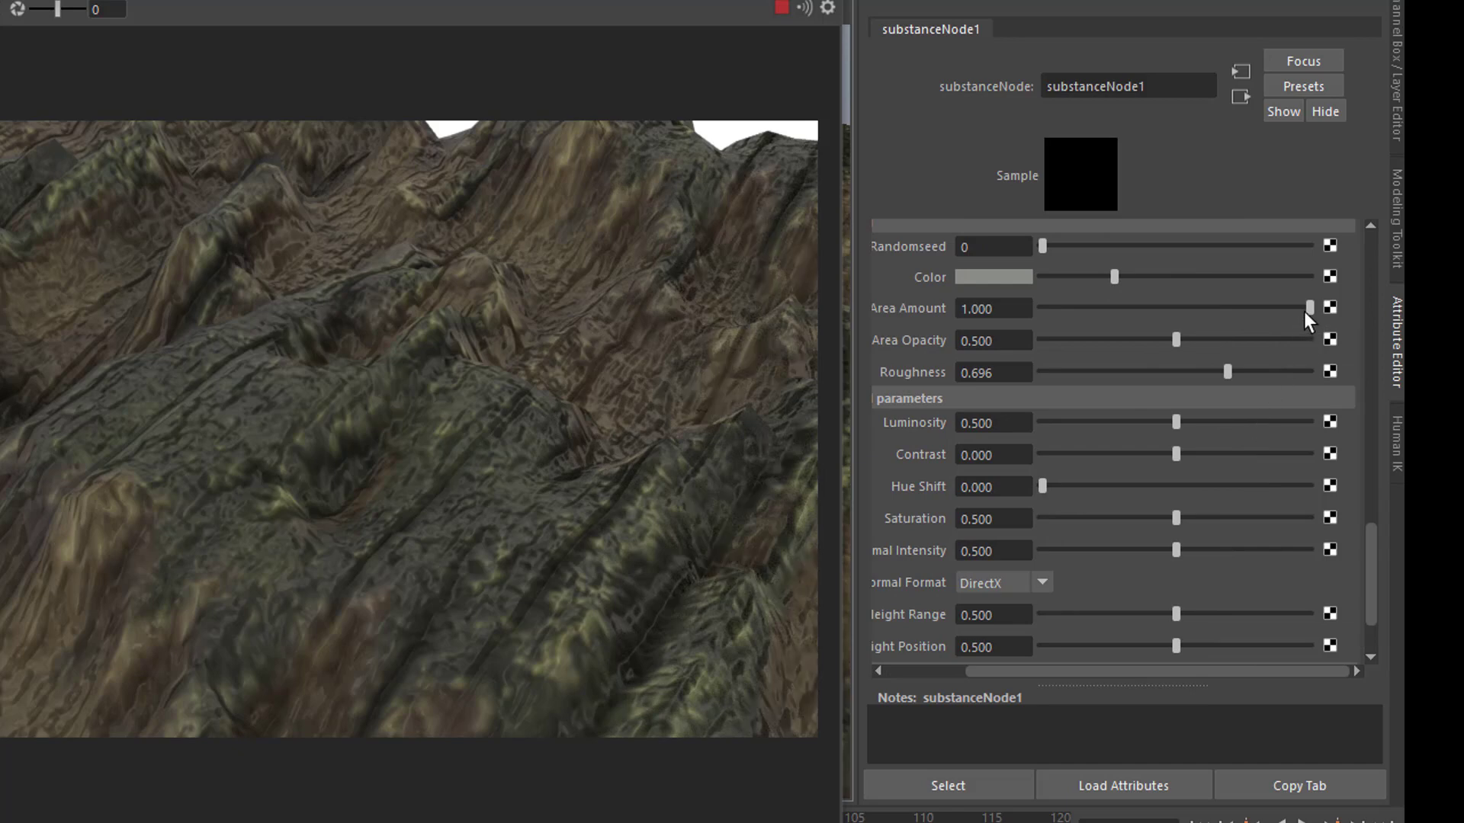
left_click_drag(1305, 307, 1134, 304)
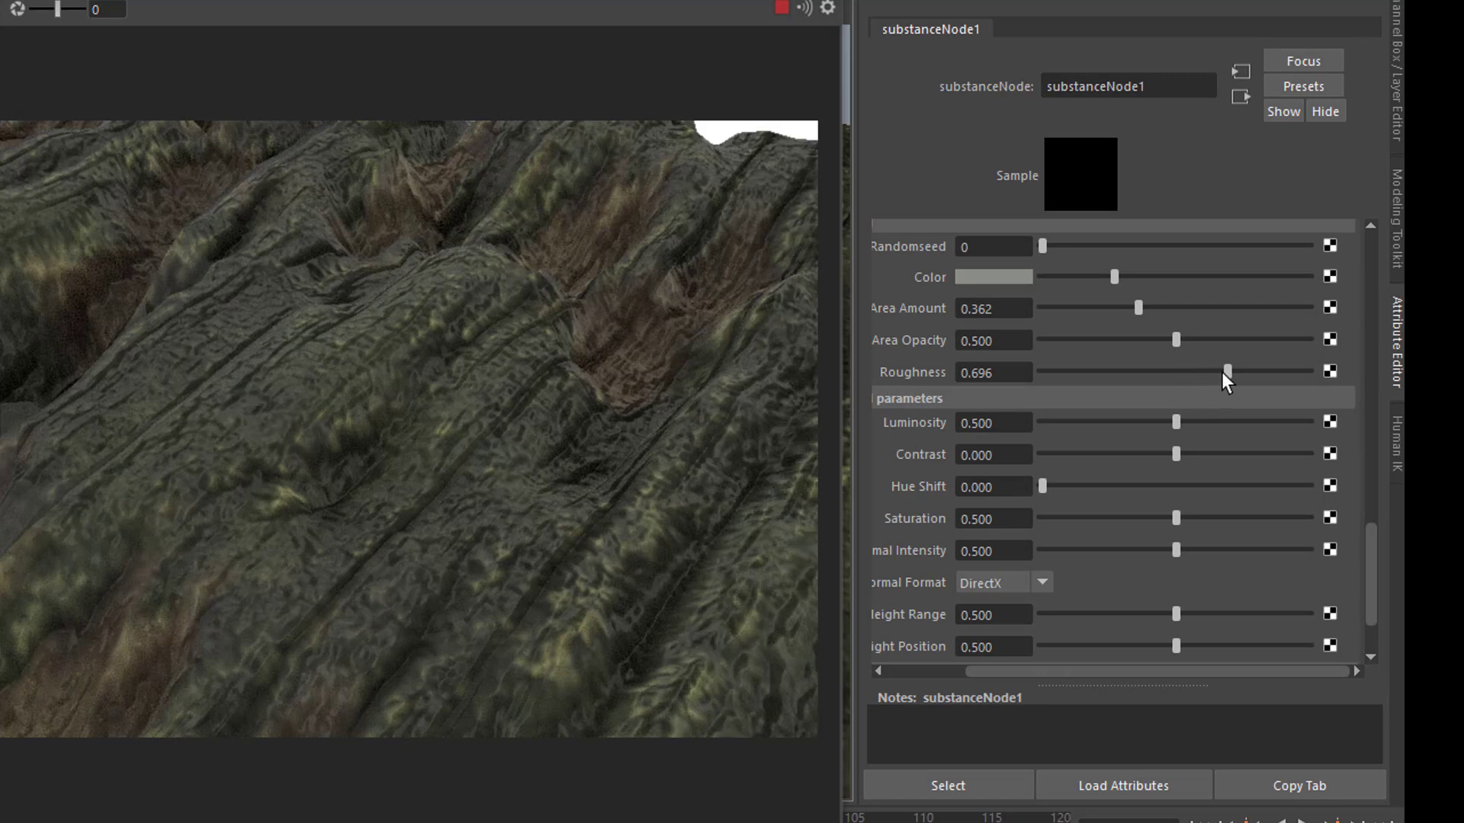
Raise the substance's Roughness to 1 and its Saturation to about 0.819.
left_click_drag(1226, 370, 1160, 372)
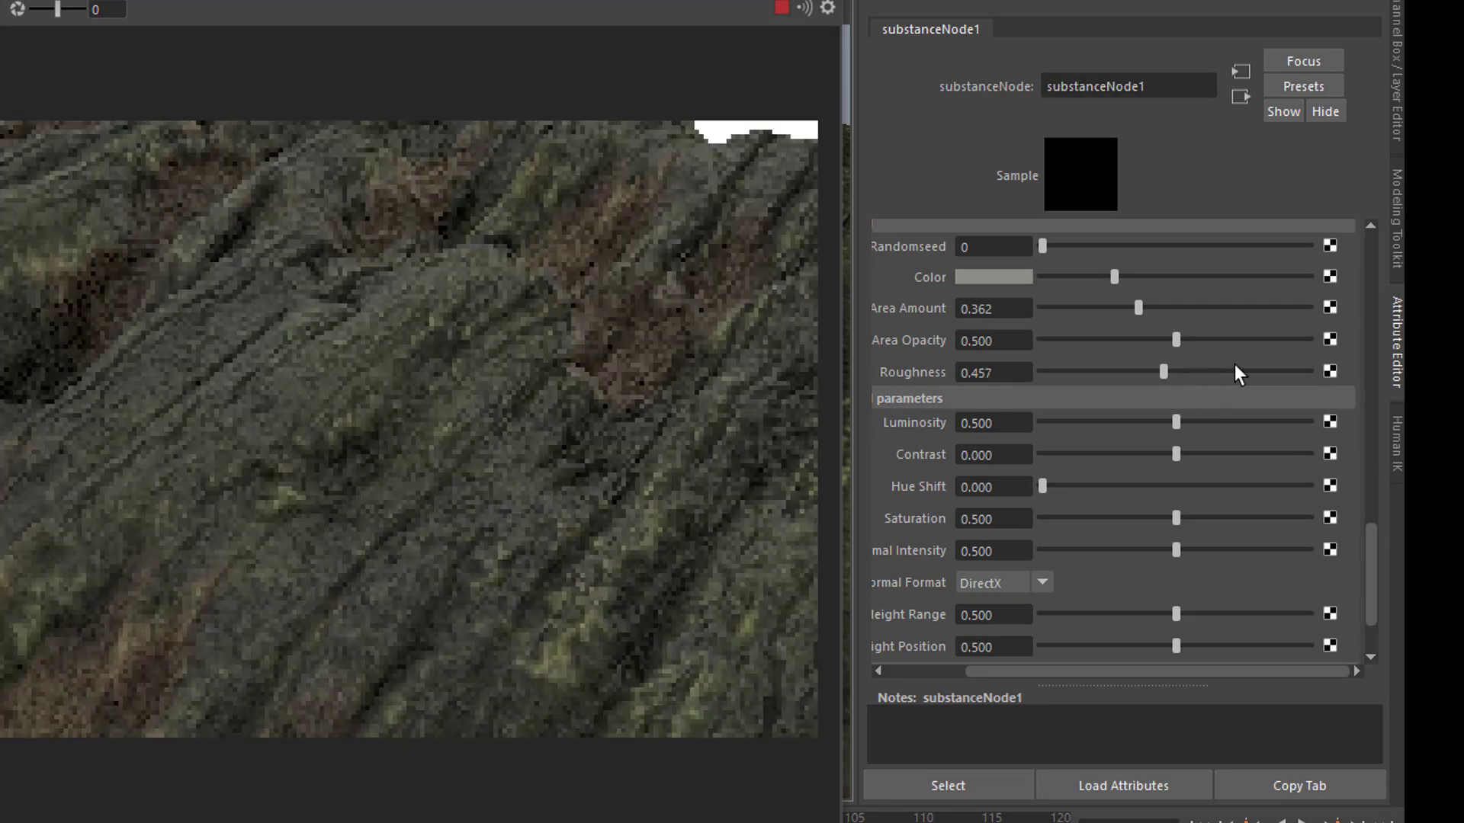
left_click_drag(1298, 370, 1327, 371)
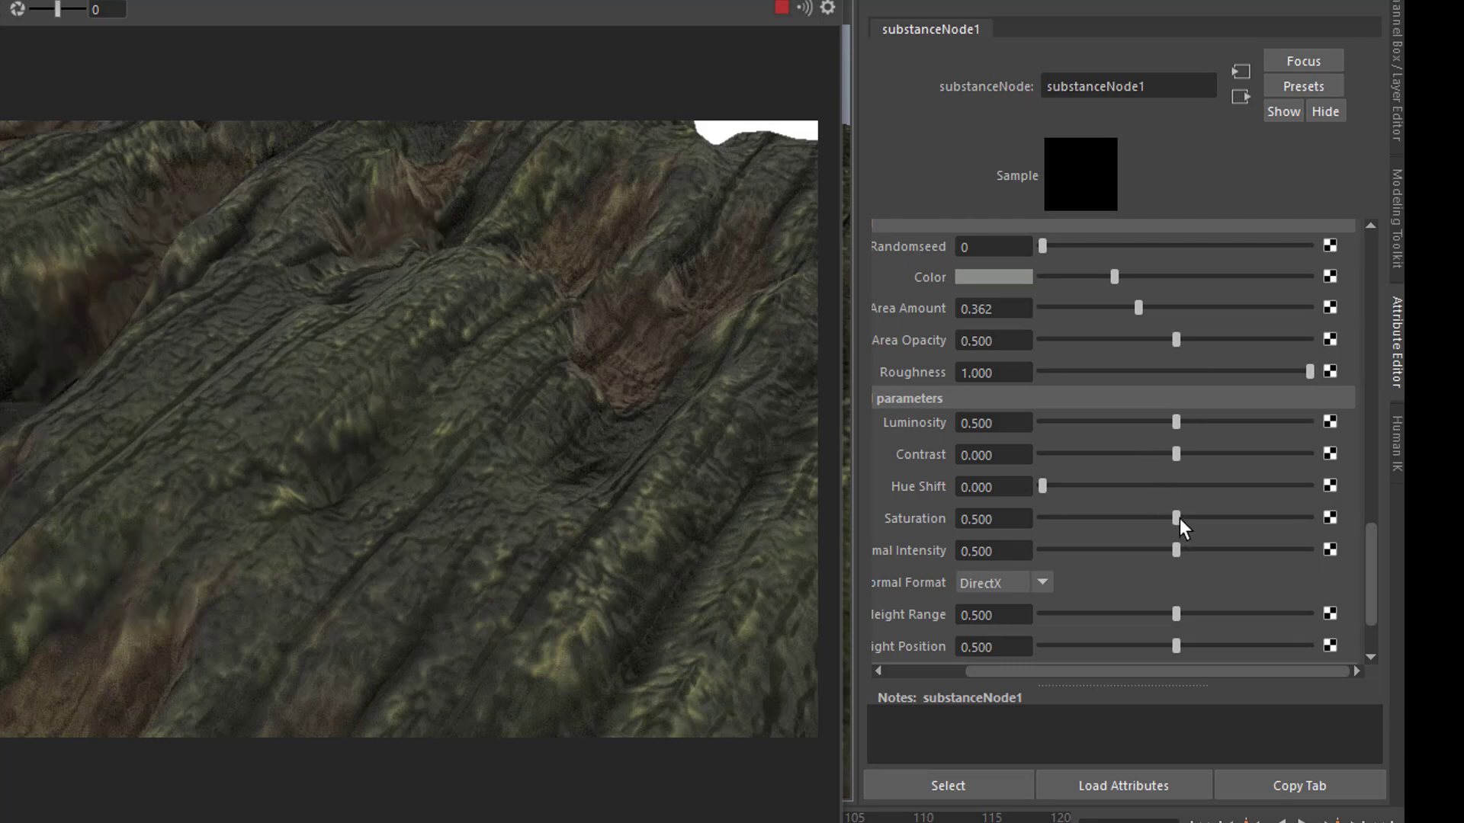
left_click_drag(1178, 518, 1257, 514)
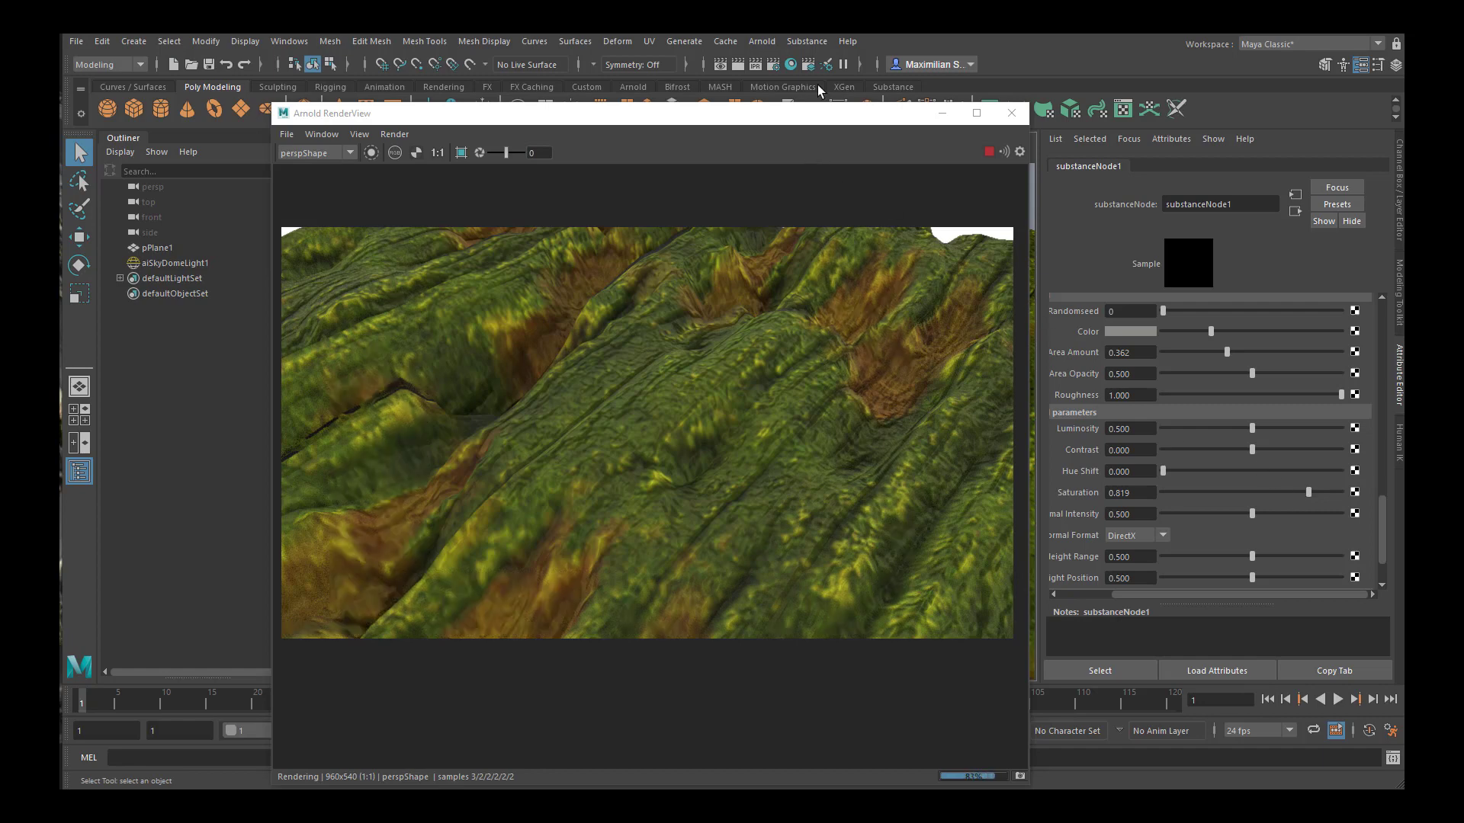
left_click(807, 42)
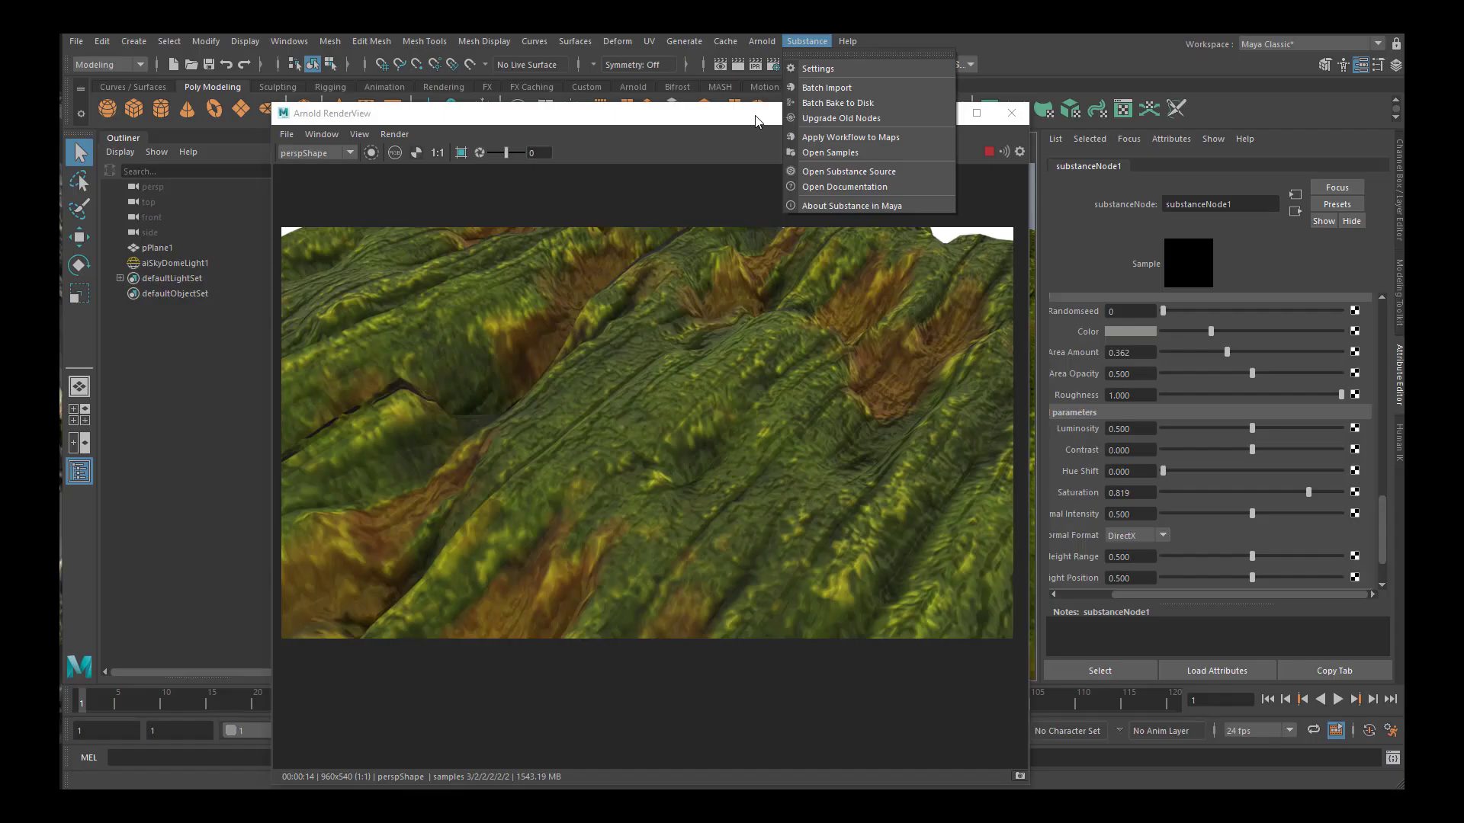
left_click(367, 399)
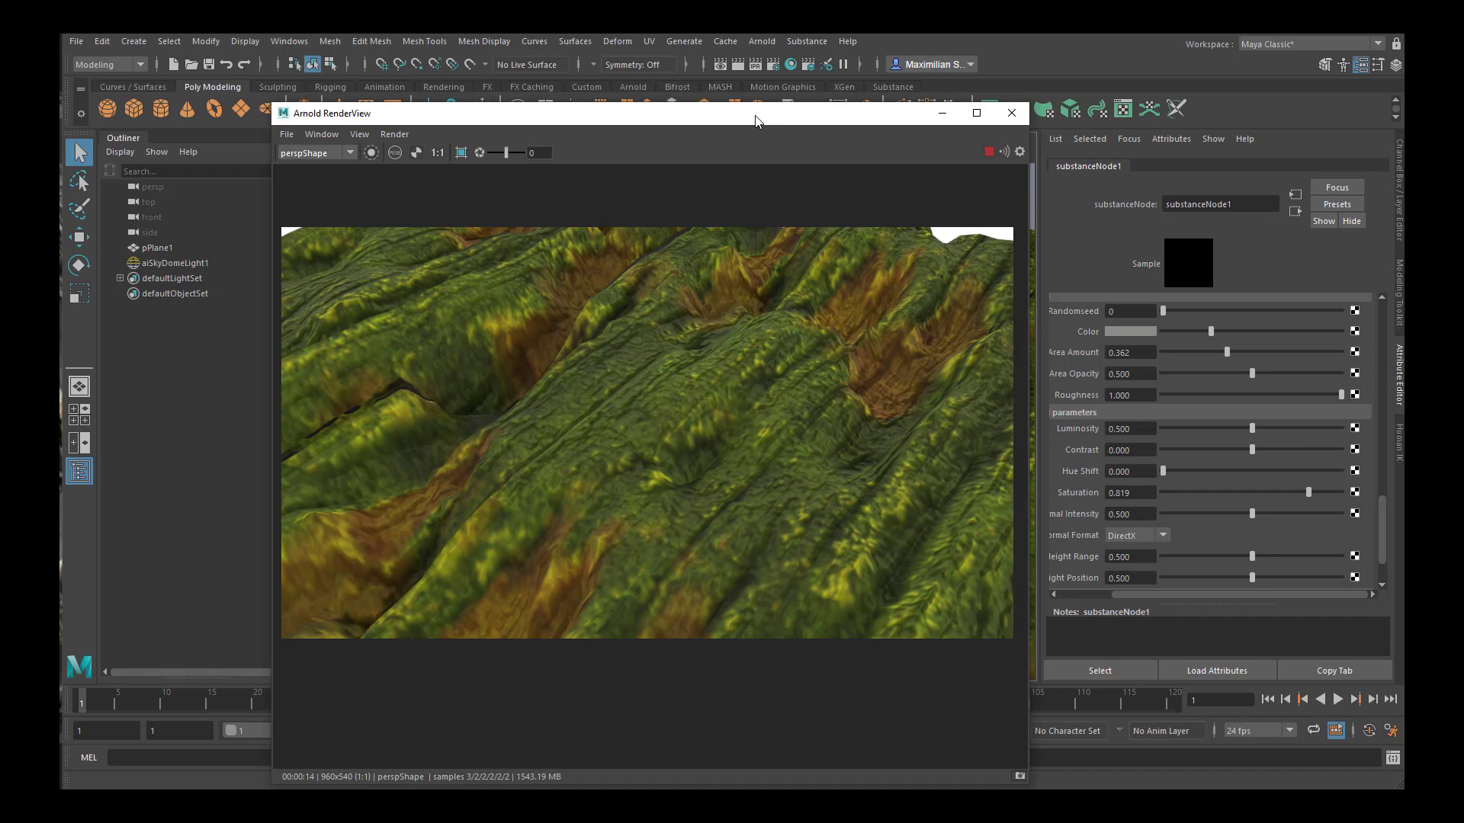